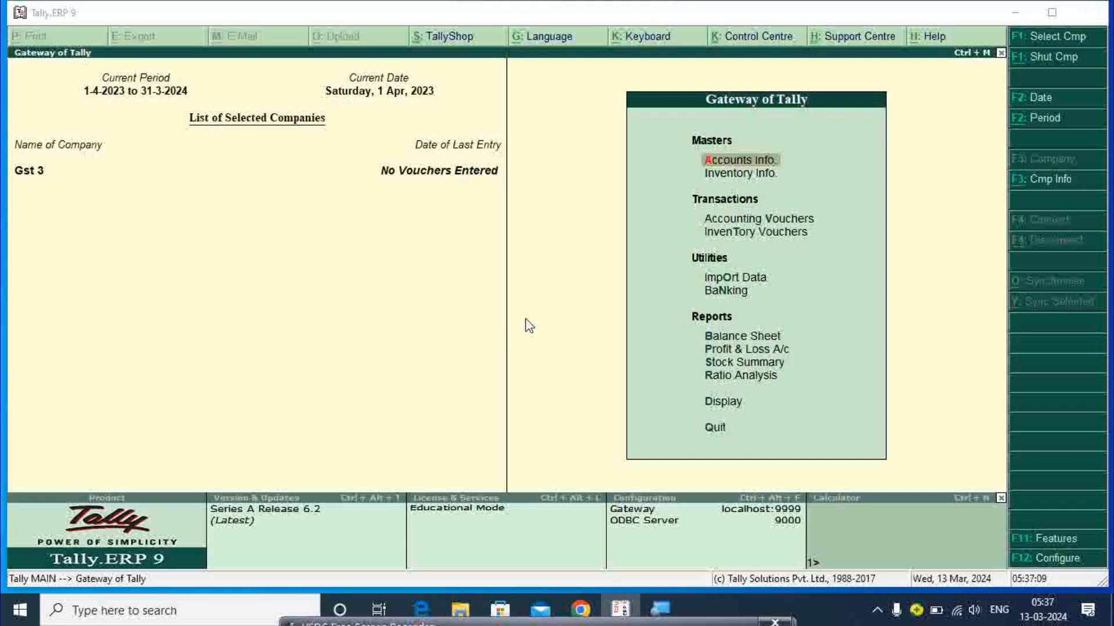
- Enable Goods and Services Tax (GST) in the company's statutory and taxation features and open the GST details
{"action": "left_click", "coordinate": [528, 326]}
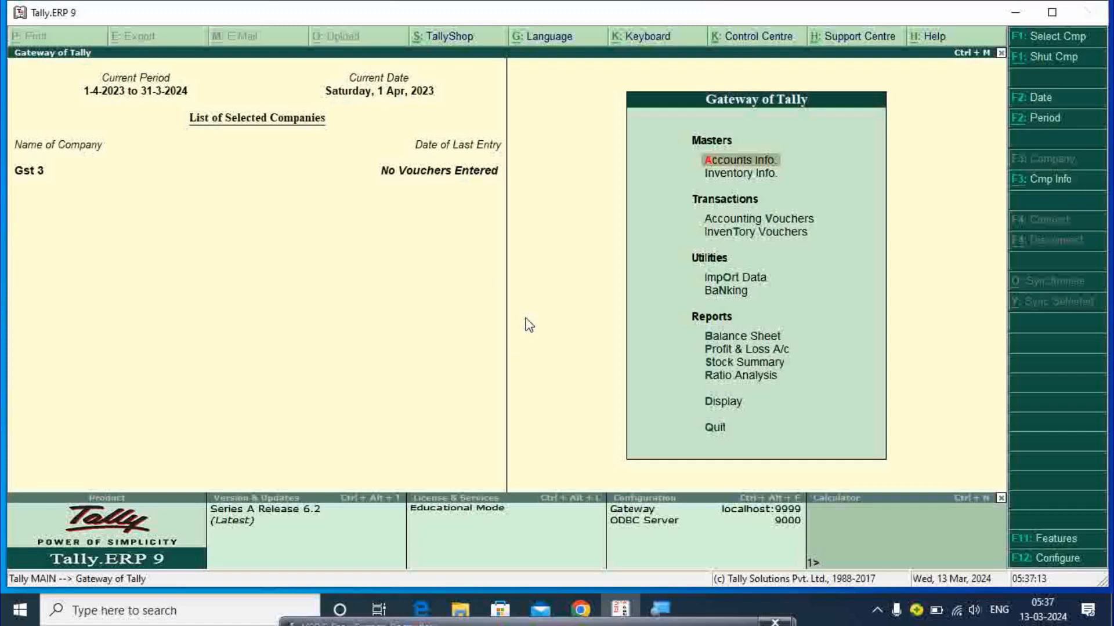
{"action": "key", "text": "F11"}
{"action": "key", "text": "Down"}
{"action": "key", "text": "Down"}
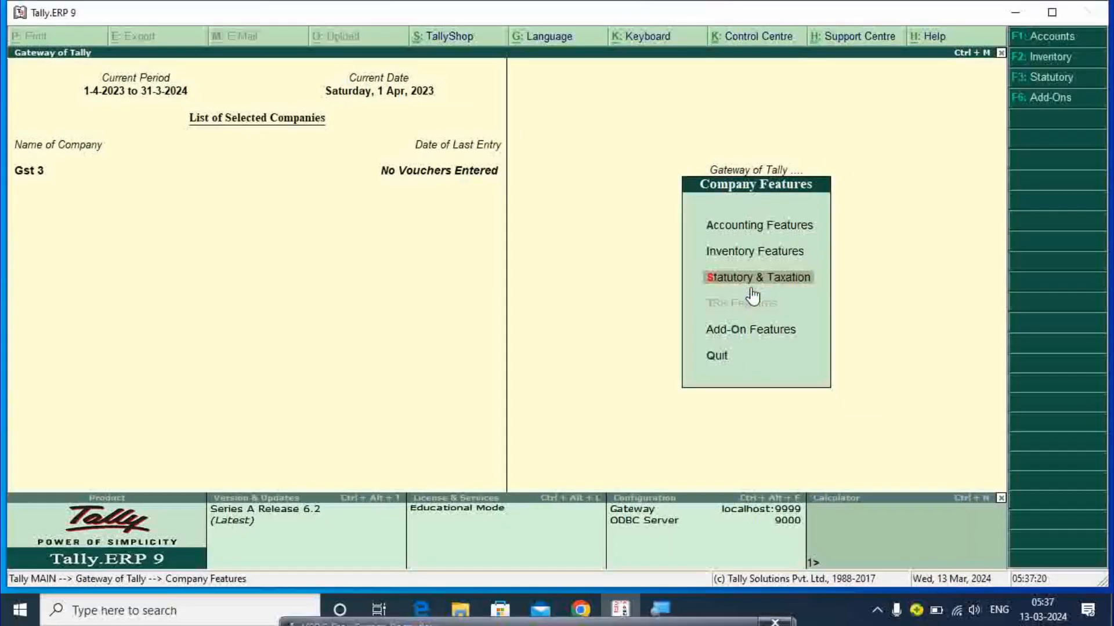
{"action": "left_click", "coordinate": [751, 288]}
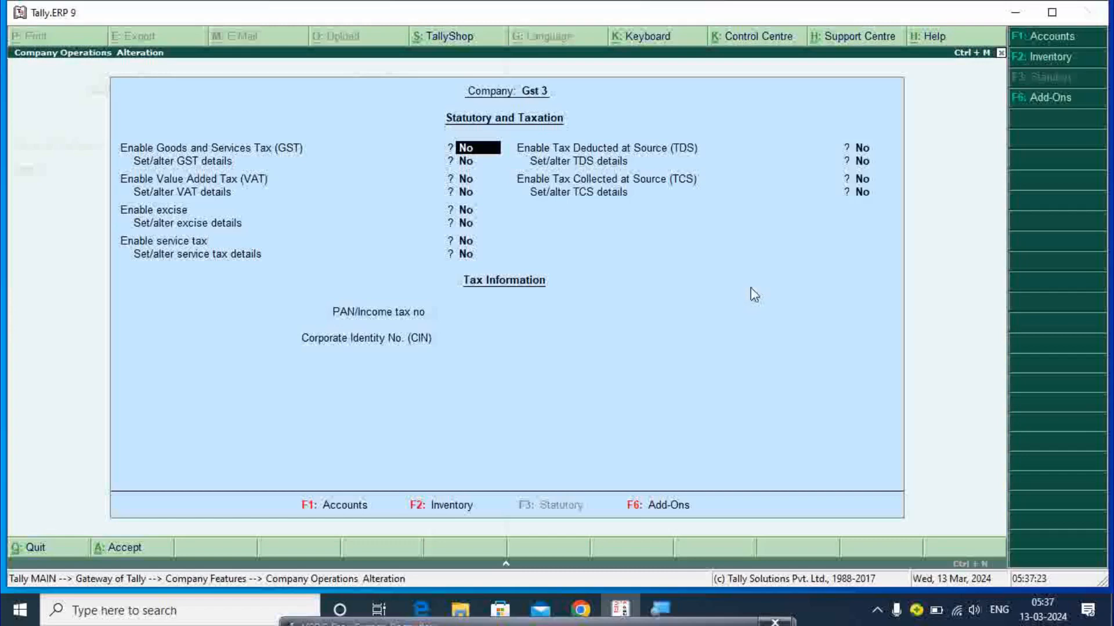
{"action": "type", "text": "y"}
{"action": "key", "text": "Return"}
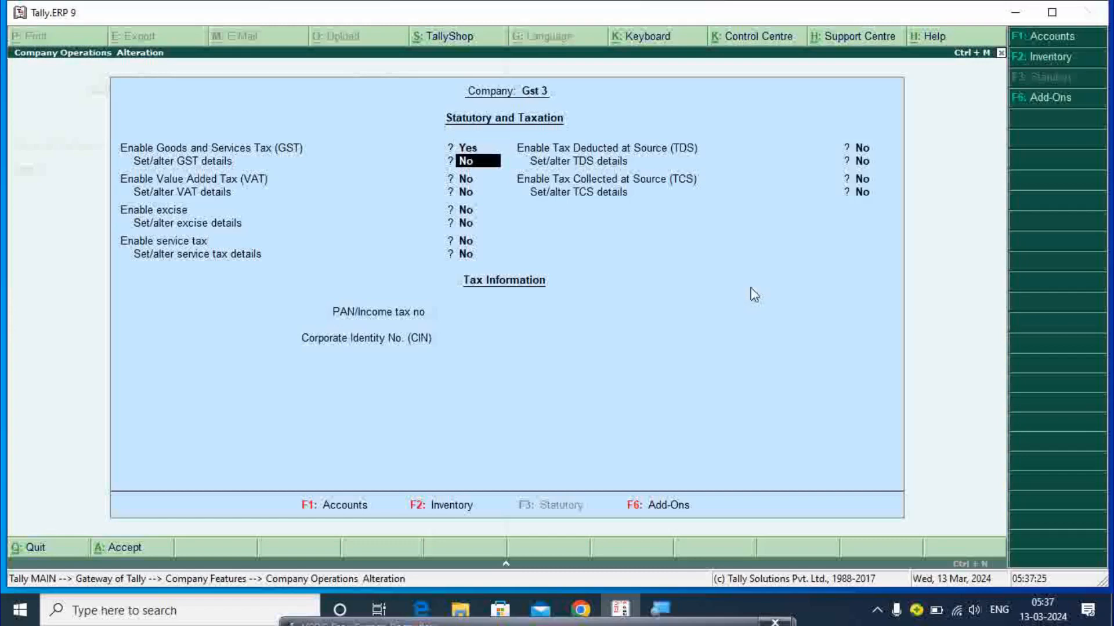
{"action": "type", "text": "y"}
{"action": "key", "text": "Return"}
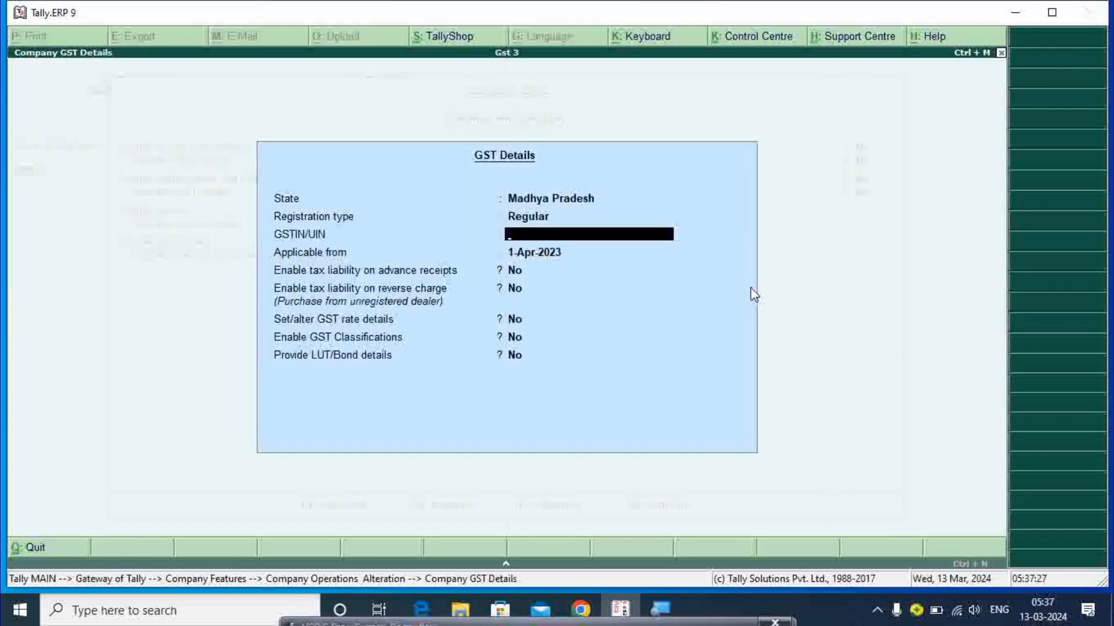
- Enter the company's GSTIN/UIN, keep 1-Apr-2023 as the applicable date and the remaining options at No, and save the GST details
{"action": "type", "text": "GST223444"}
{"action": "key", "text": "Return"}
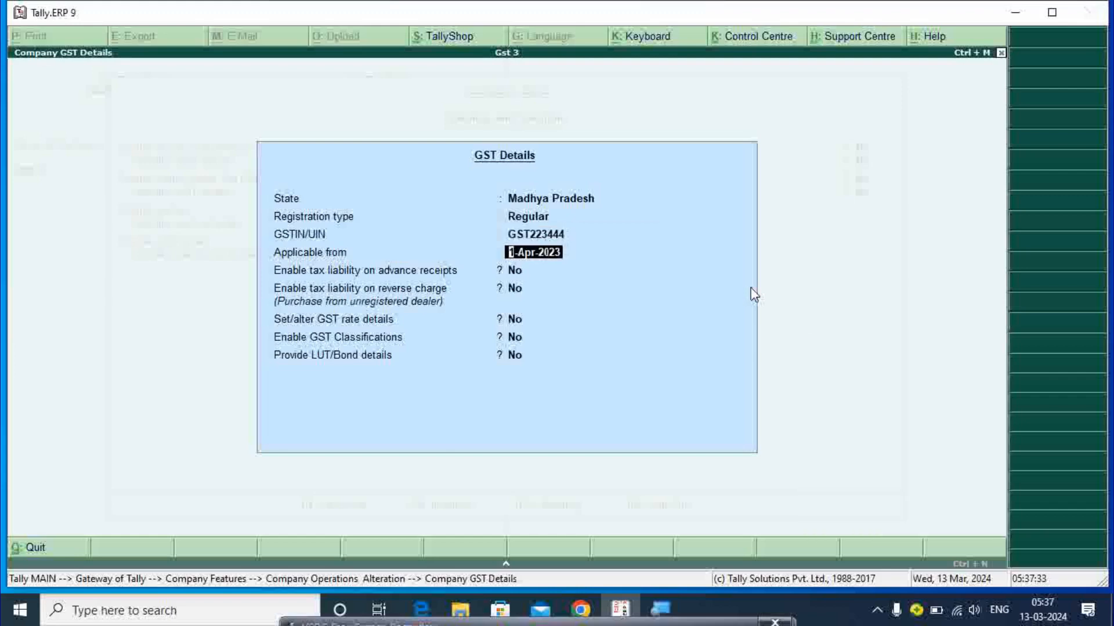
{"action": "key", "text": "Return"}
{"action": "key", "text": "Return"}
{"action": "key", "text": "Return"}
{"action": "key", "text": "Return"}
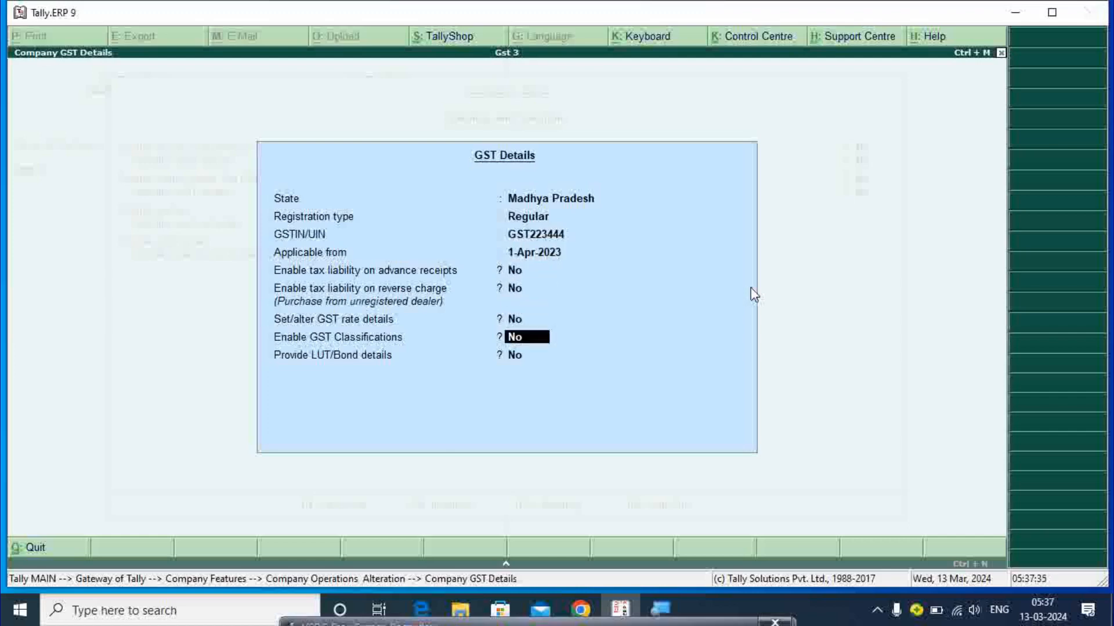
{"action": "key", "text": "Up"}
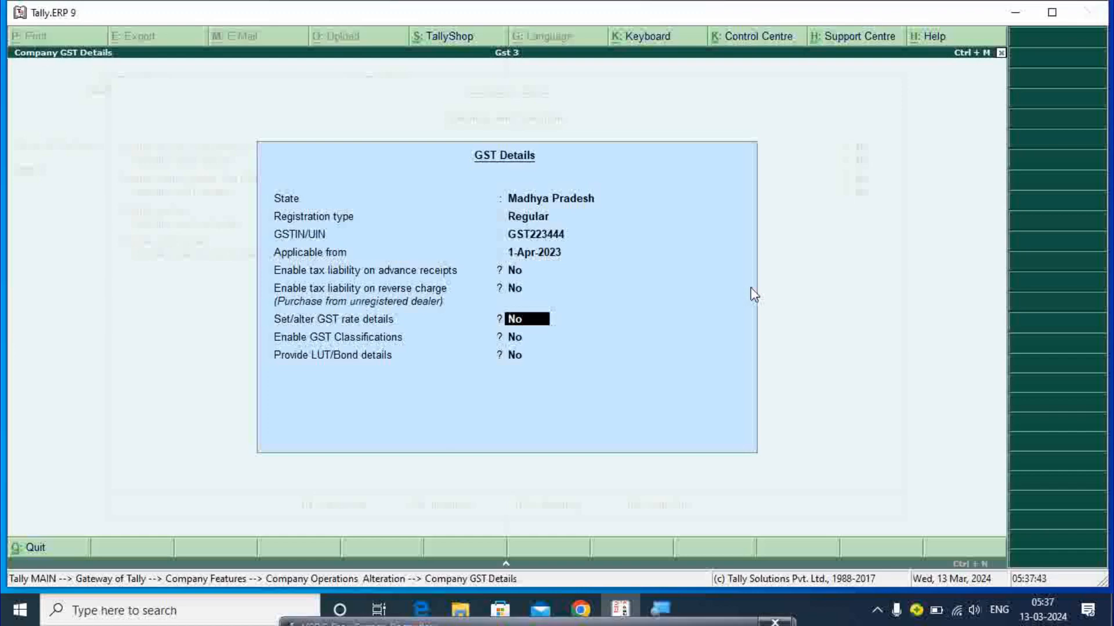
{"action": "key", "text": "Return"}
{"action": "key", "text": "Return"}
{"action": "key", "text": "Return"}
{"action": "key", "text": "Return"}
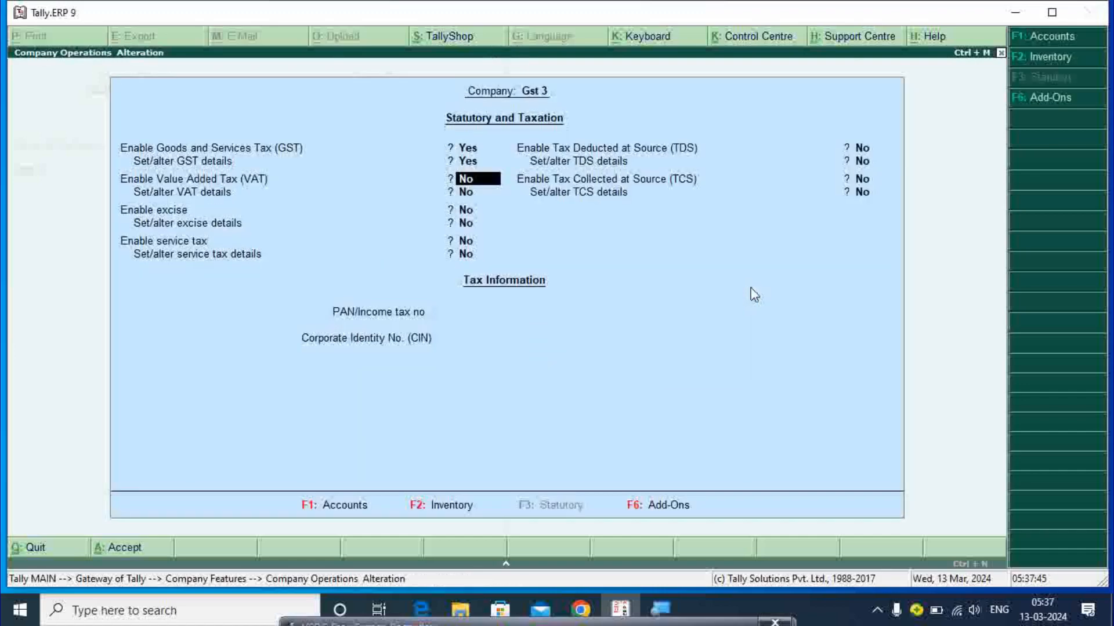
- Accept the company's statutory and taxation settings and return to the Gateway of Tally
{"action": "key", "text": "Return"}
{"action": "key", "text": "Return"}
{"action": "key", "text": "ctrl+a"}
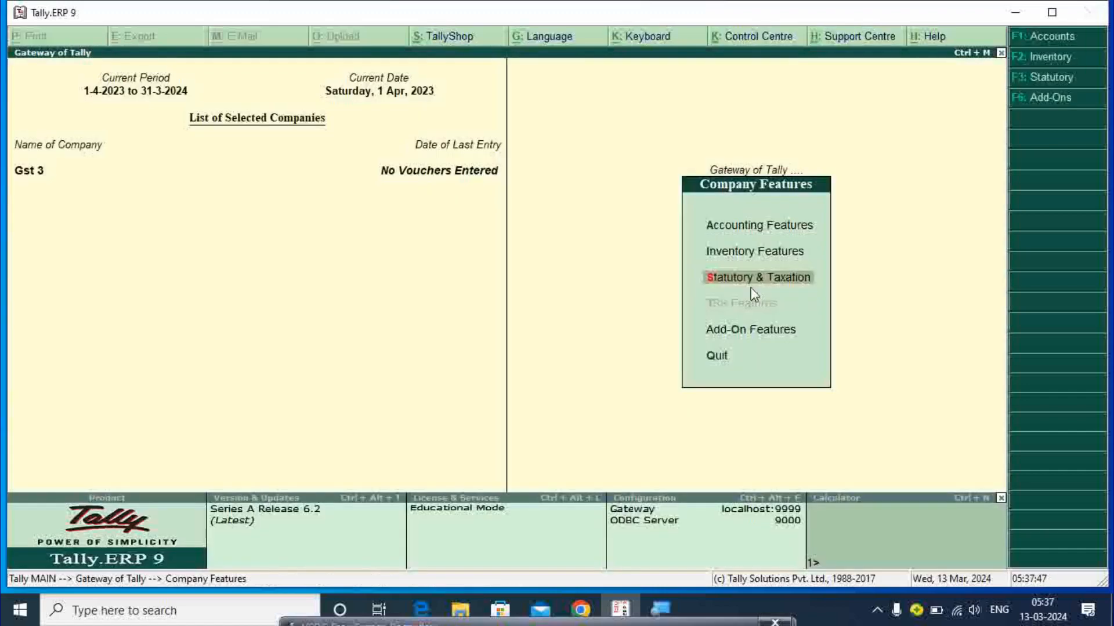
{"action": "key", "text": "Escape"}
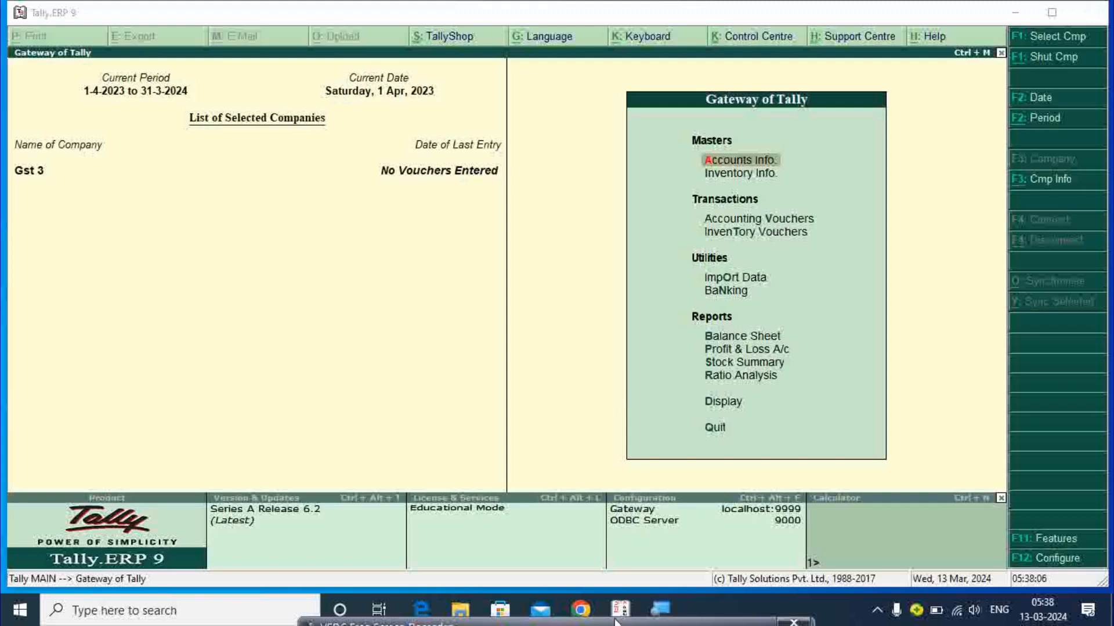
- Open the creation form for a single ledger from the accounts masters
{"action": "left_click", "coordinate": [769, 193]}
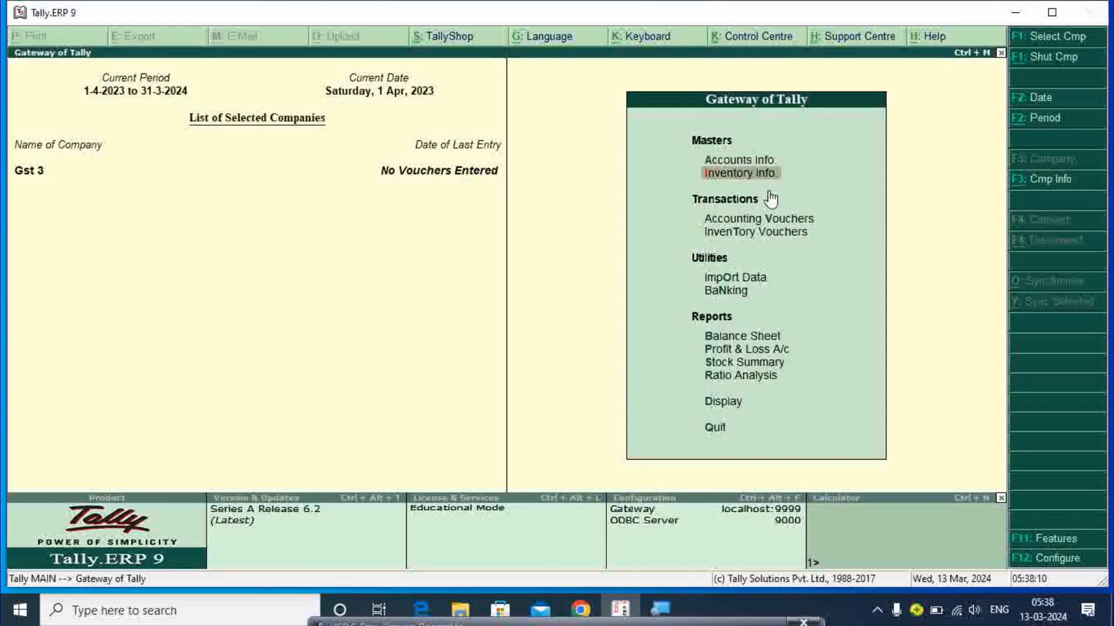
{"action": "key", "text": "Down"}
{"action": "key", "text": "Up"}
{"action": "key", "text": "Up"}
{"action": "key", "text": "Return"}
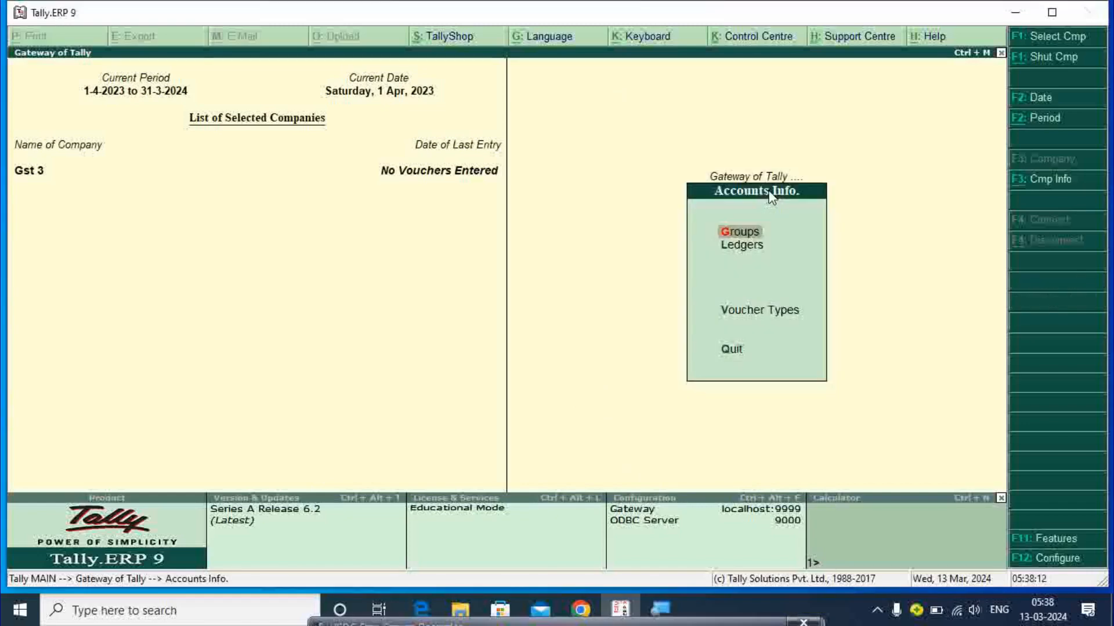
{"action": "key", "text": "Down"}
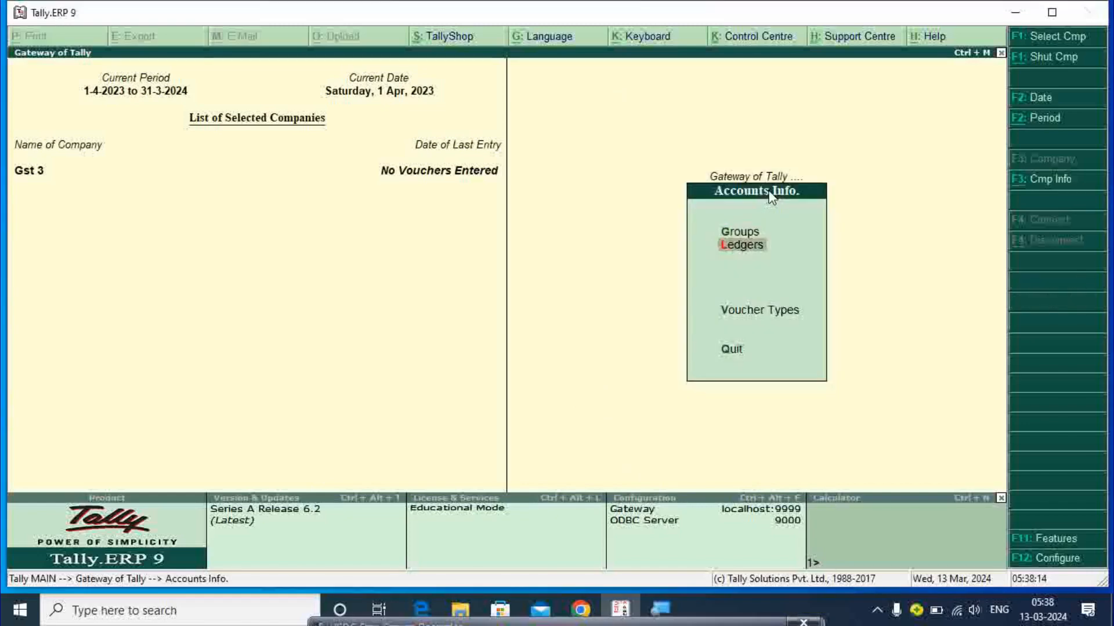
{"action": "key", "text": "Return"}
{"action": "key", "text": "Return"}
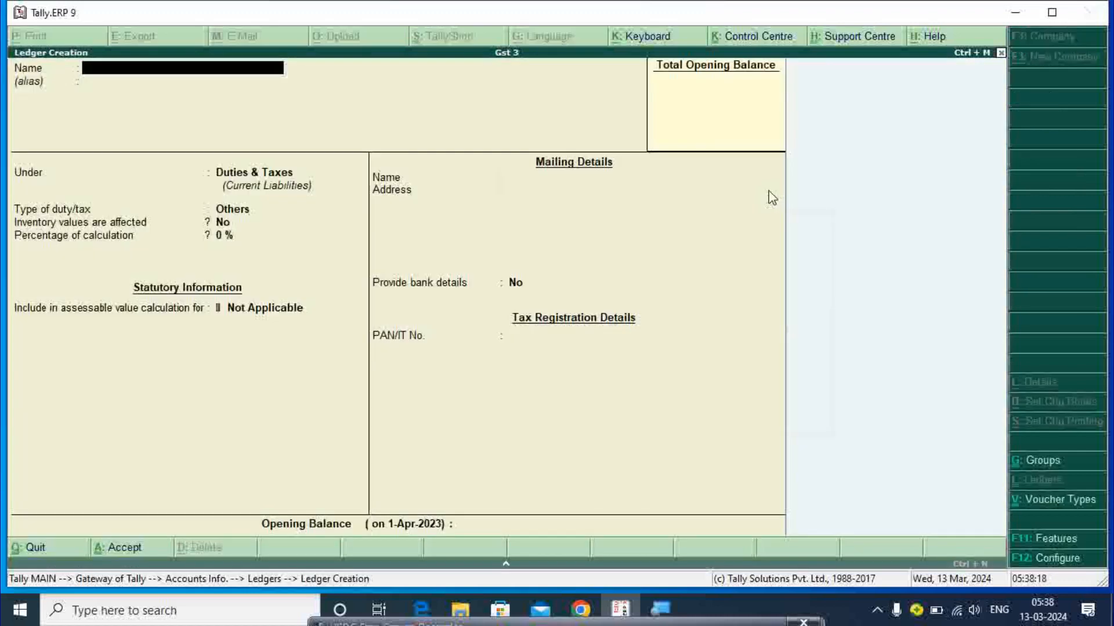
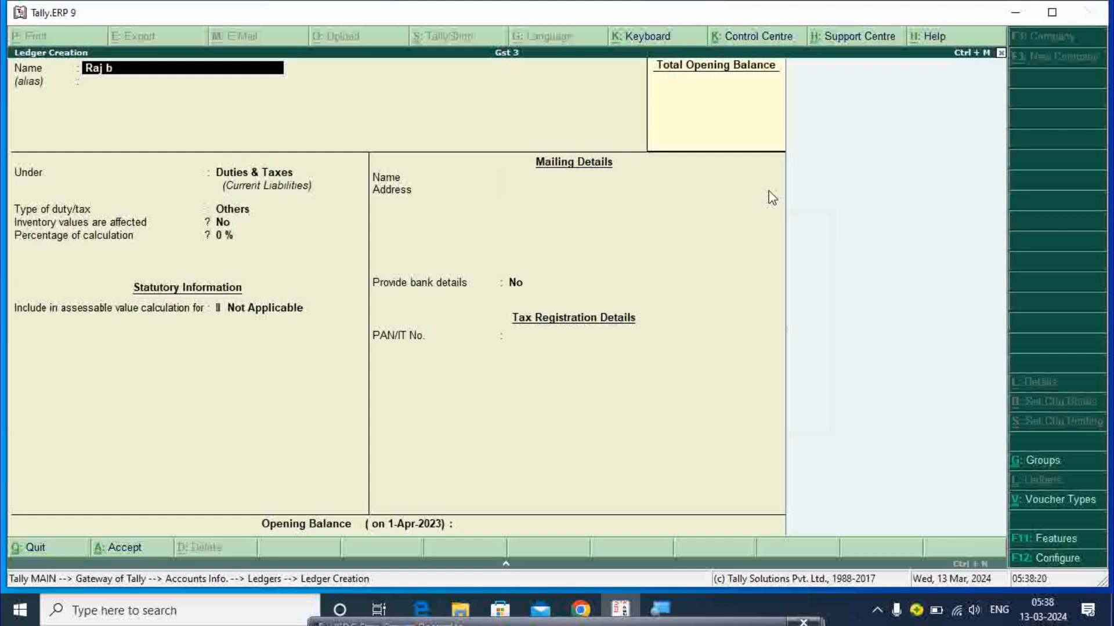
- Enter the owner's full name as the new ledger's name and place it under Capital Account
{"action": "key", "text": "Return"}
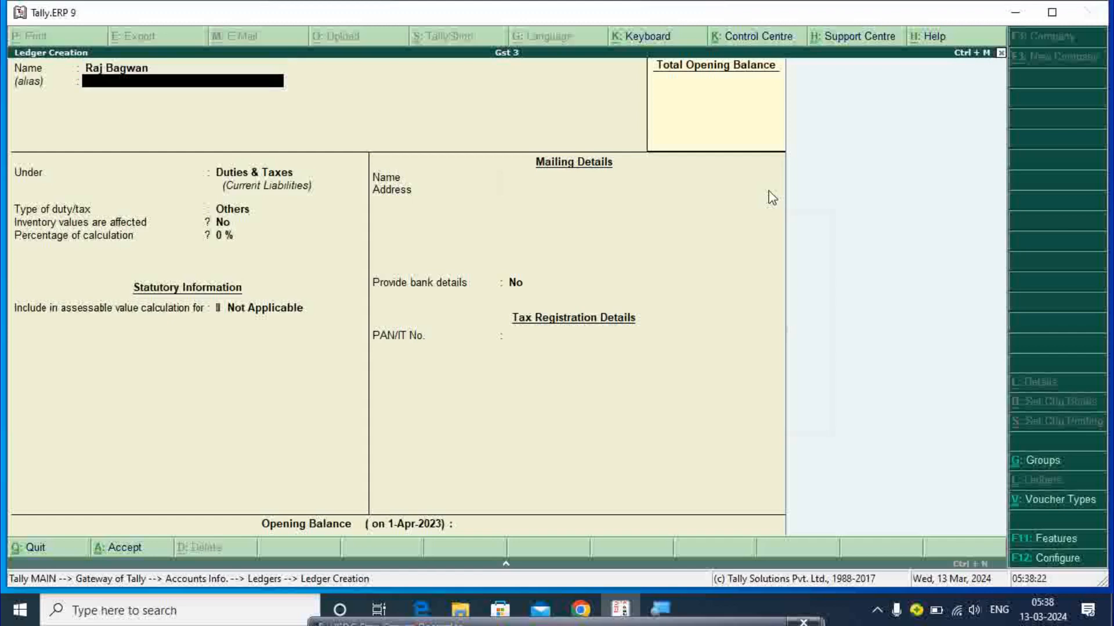
{"action": "key", "text": "Return"}
{"action": "key", "text": "Return"}
{"action": "key", "text": "BackSpace"}
{"action": "type", "text": "Ca"}
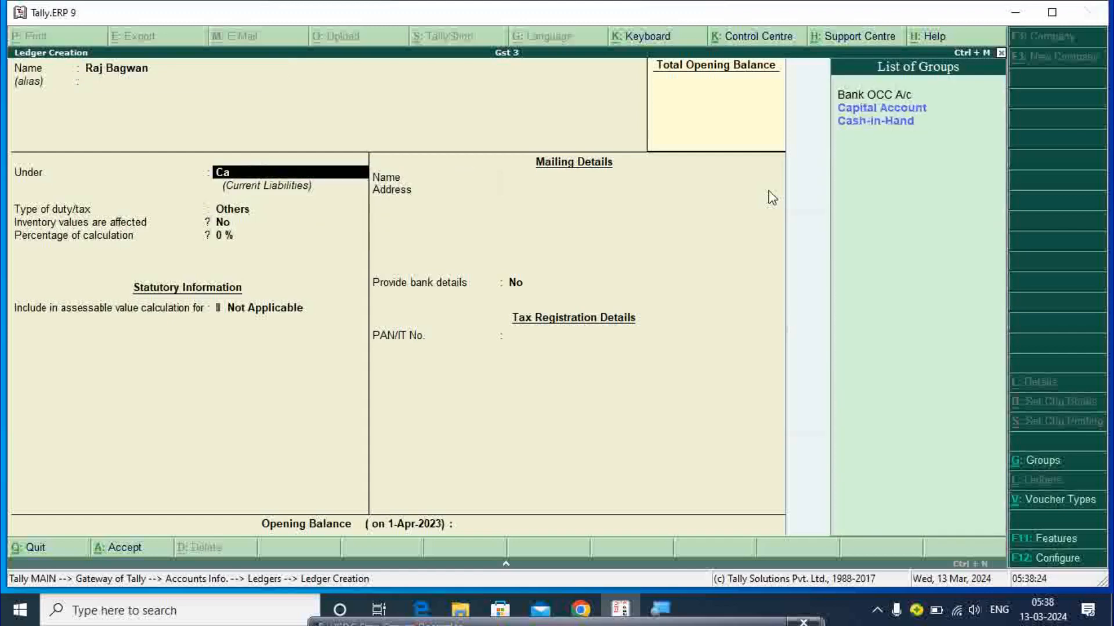
{"action": "key", "text": "Down"}
{"action": "key", "text": "Down"}
{"action": "key", "text": "Up"}
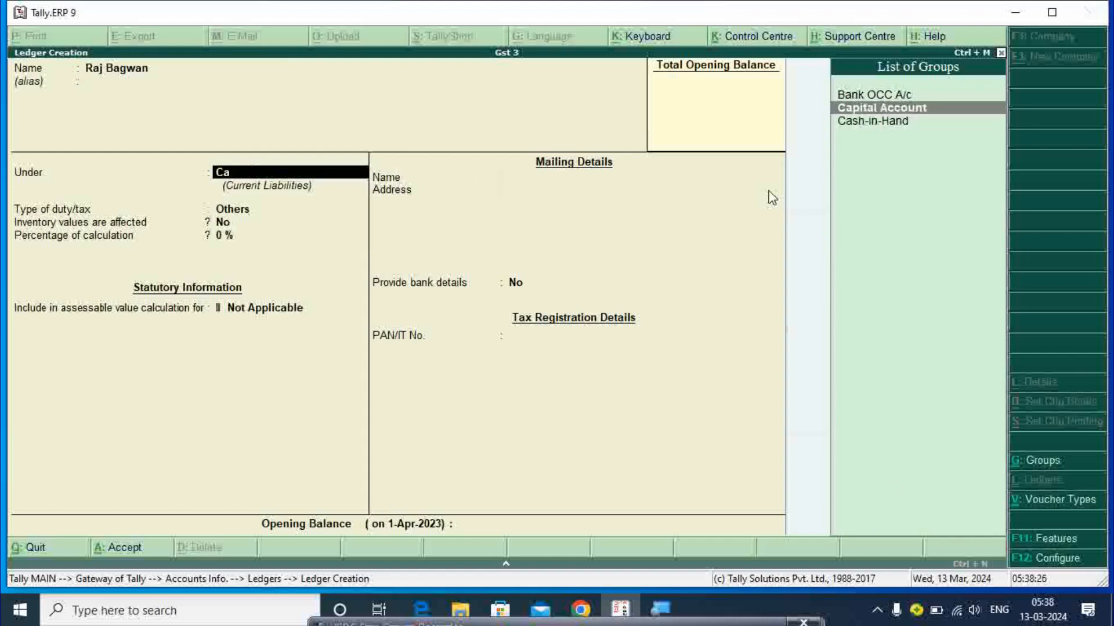
{"action": "key", "text": "Return"}
{"action": "key", "text": "Return"}
{"action": "key", "text": "Return"}
{"action": "key", "text": "Return"}
{"action": "key", "text": "Return"}
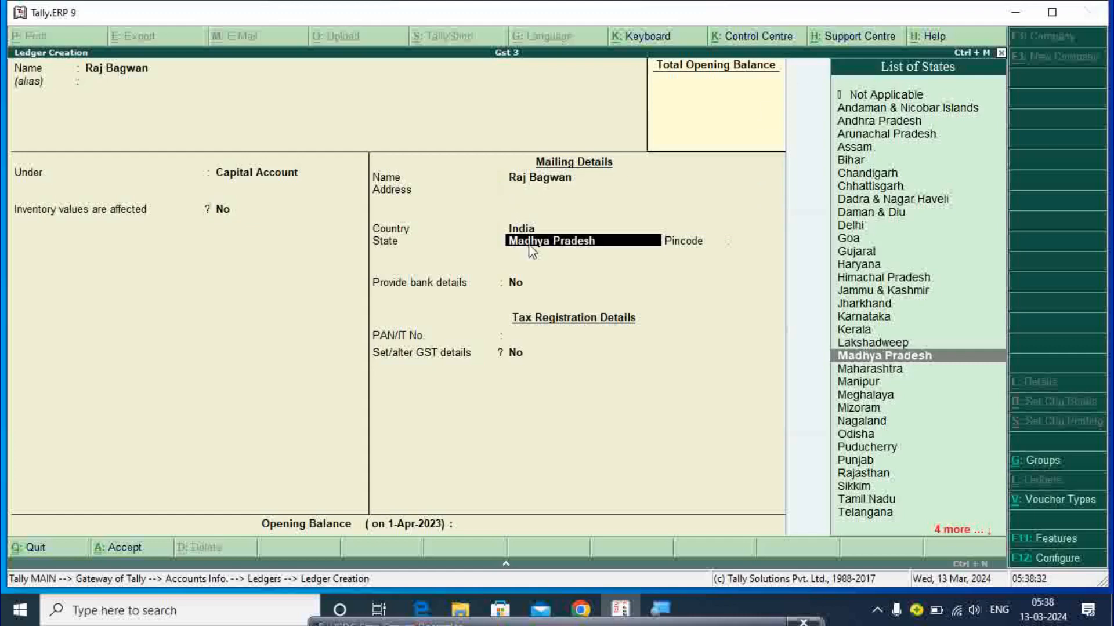
- Keep India and Madhya Pradesh as the capital ledger's country and state, leave bank details at No, and save the ledger
{"action": "key", "text": "Return"}
{"action": "key", "text": "Return"}
{"action": "key", "text": "Return"}
{"action": "key", "text": "Return"}
{"action": "key", "text": "Return"}
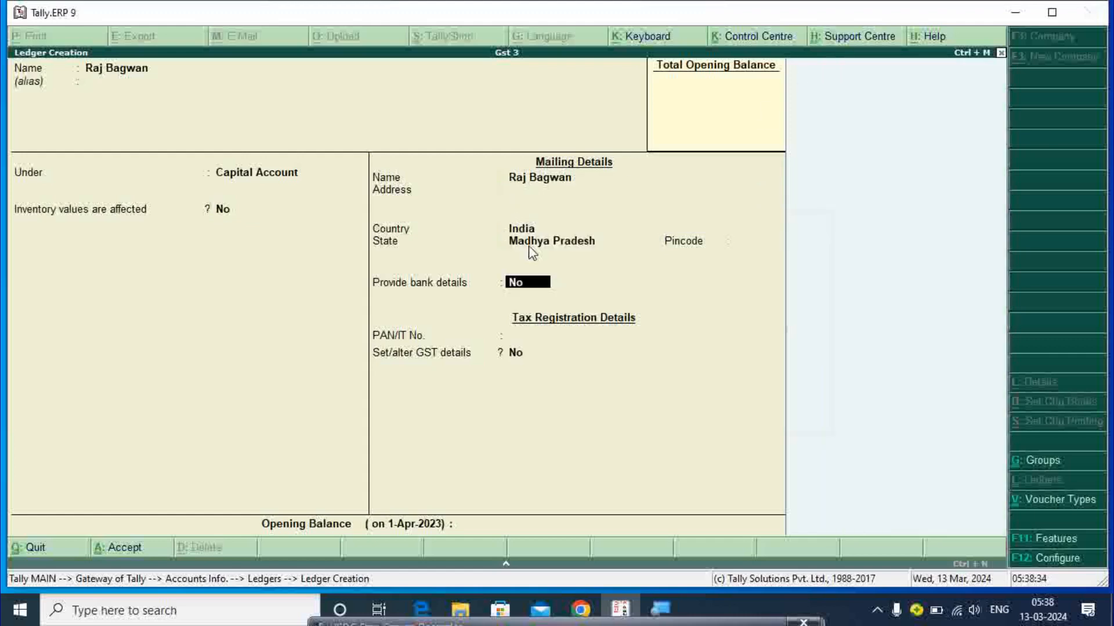
{"action": "key", "text": "Return"}
{"action": "key", "text": "Return"}
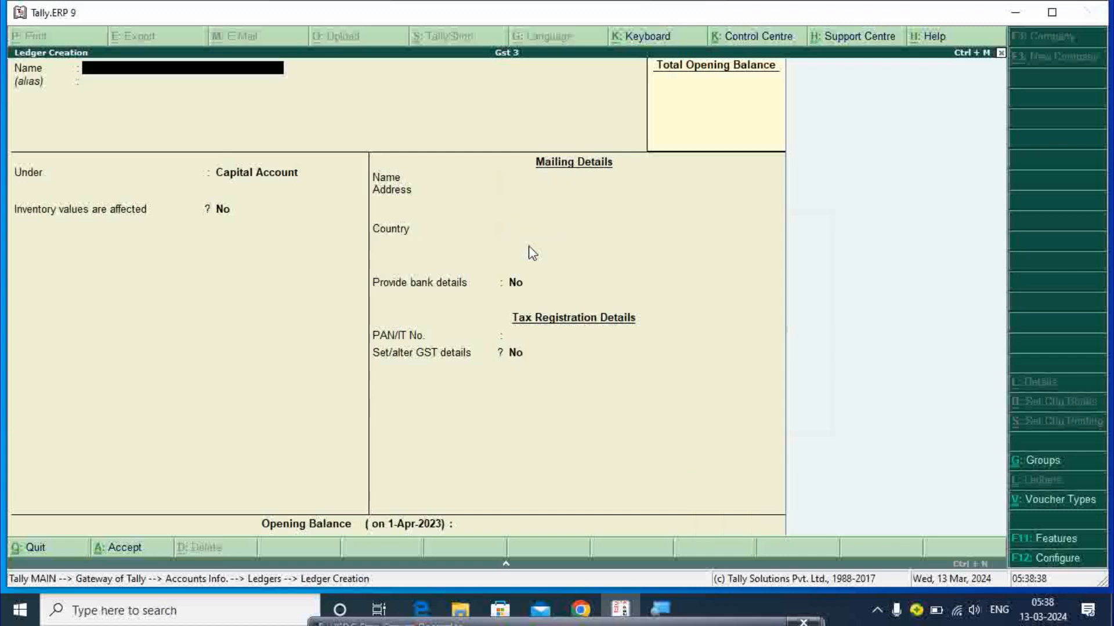
- Name a new ledger Sbi Bank and place it under Bank Accounts
{"action": "type", "text": "Sbi Bank"}
{"action": "key", "text": "Return"}
{"action": "key", "text": "Return"}
{"action": "type", "text": "Ba"}
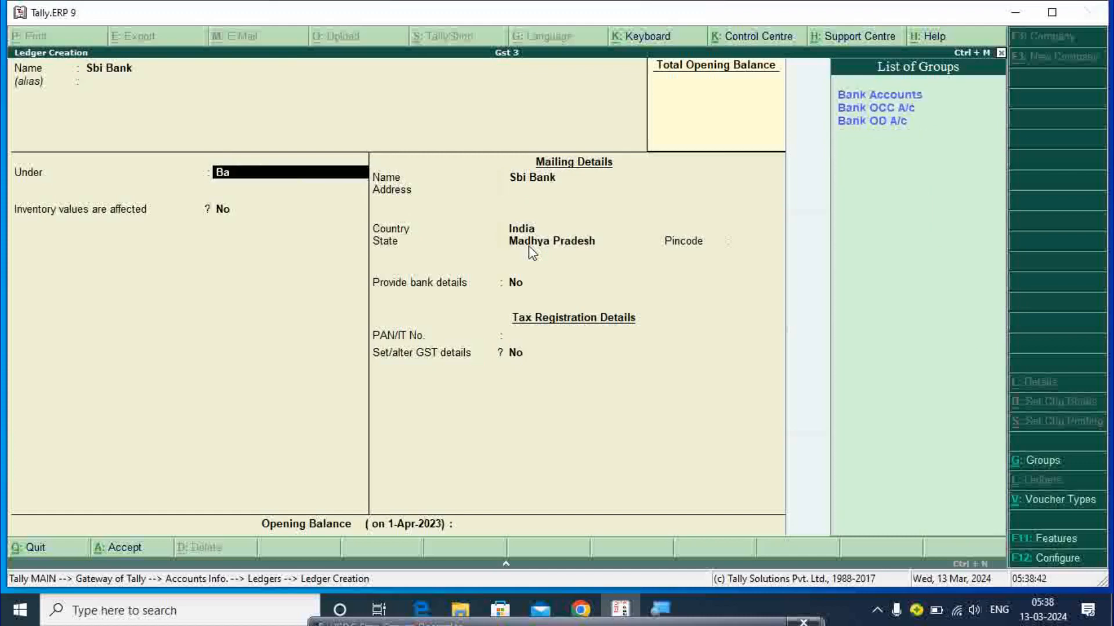
{"action": "key", "text": "Return"}
- Keep the default bank account details and leave both cheque options at No for the Sbi Bank ledger, and save it
{"action": "key", "text": "Return"}
{"action": "key", "text": "Return"}
{"action": "key", "text": "Return"}
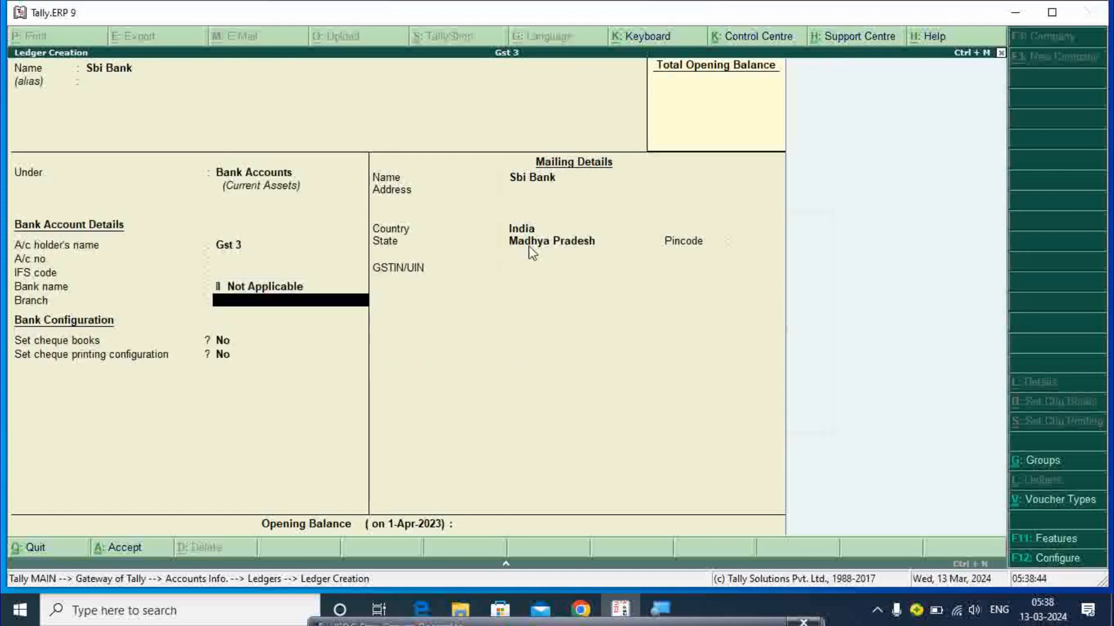
{"action": "key", "text": "Return"}
{"action": "key", "text": "Return"}
{"action": "key", "text": "Return"}
{"action": "key", "text": "Return"}
{"action": "key", "text": "Return"}
{"action": "key", "text": "Return"}
{"action": "key", "text": "Return"}
{"action": "key", "text": "Return"}
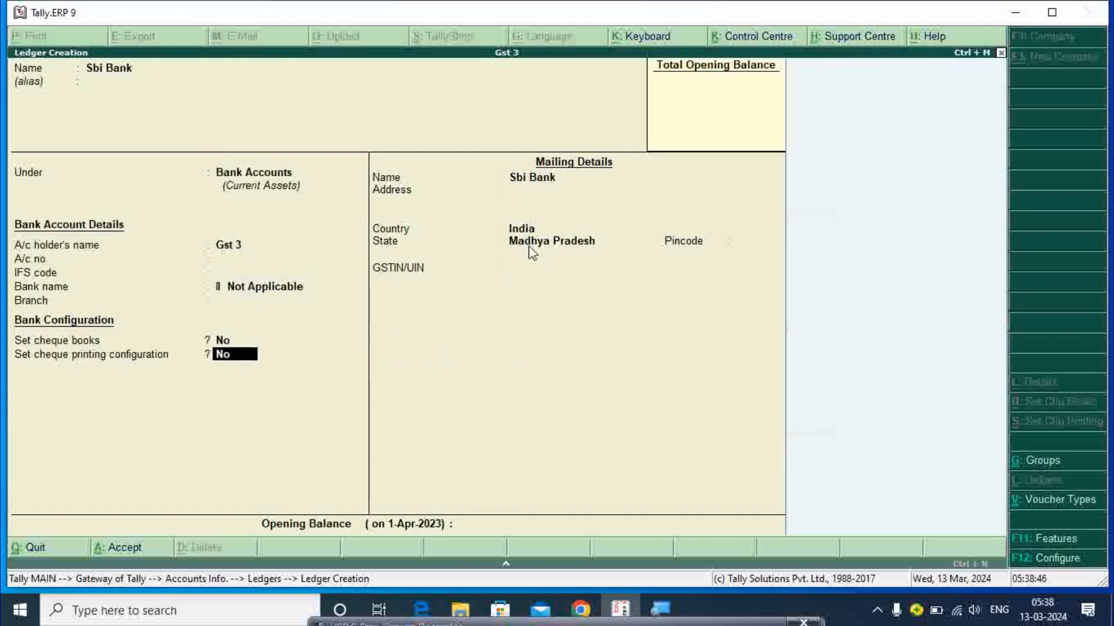
{"action": "key", "text": "Return"}
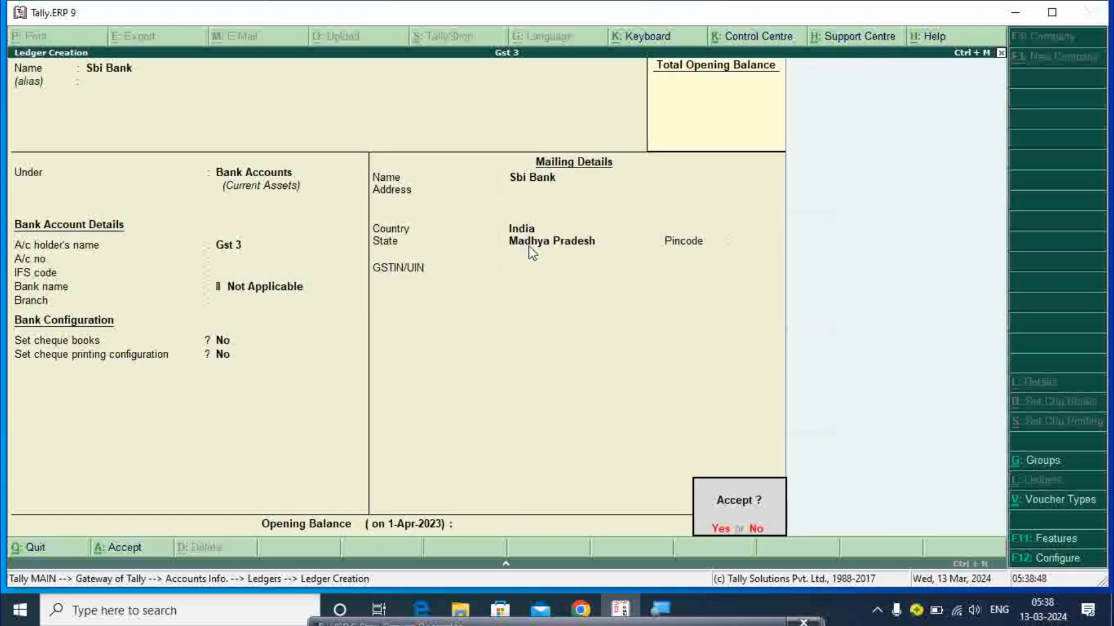
{"action": "key", "text": "Return"}
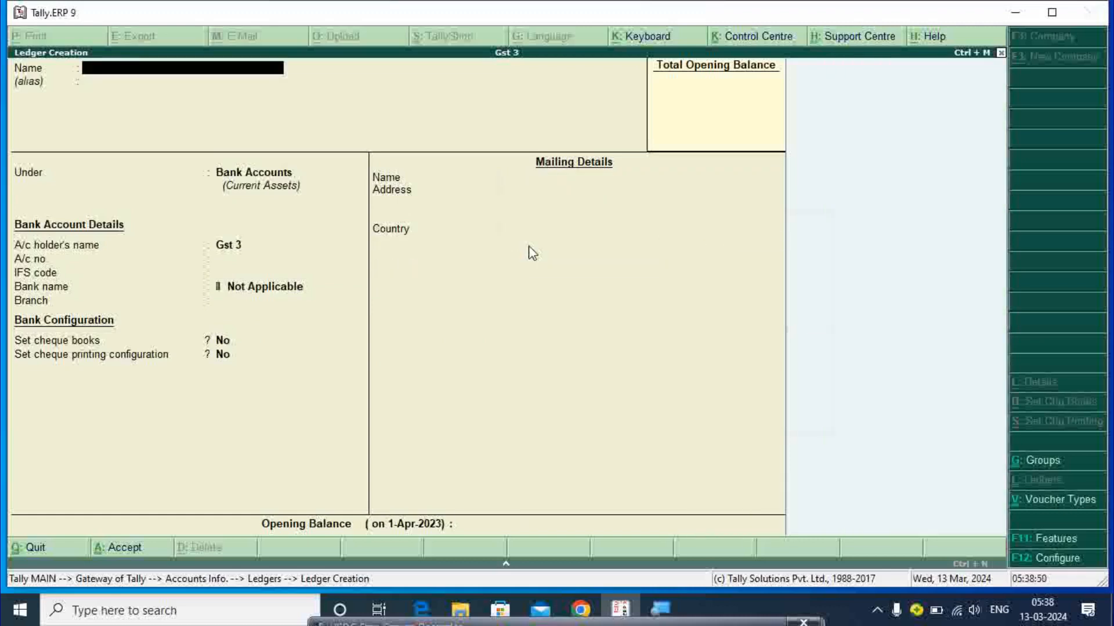
- Name a new ledger Item Purchase and place it under Purchase Accounts
{"action": "type", "text": "Item Purchase"}
{"action": "key", "text": "Return"}
{"action": "type", "text": "Pu"}
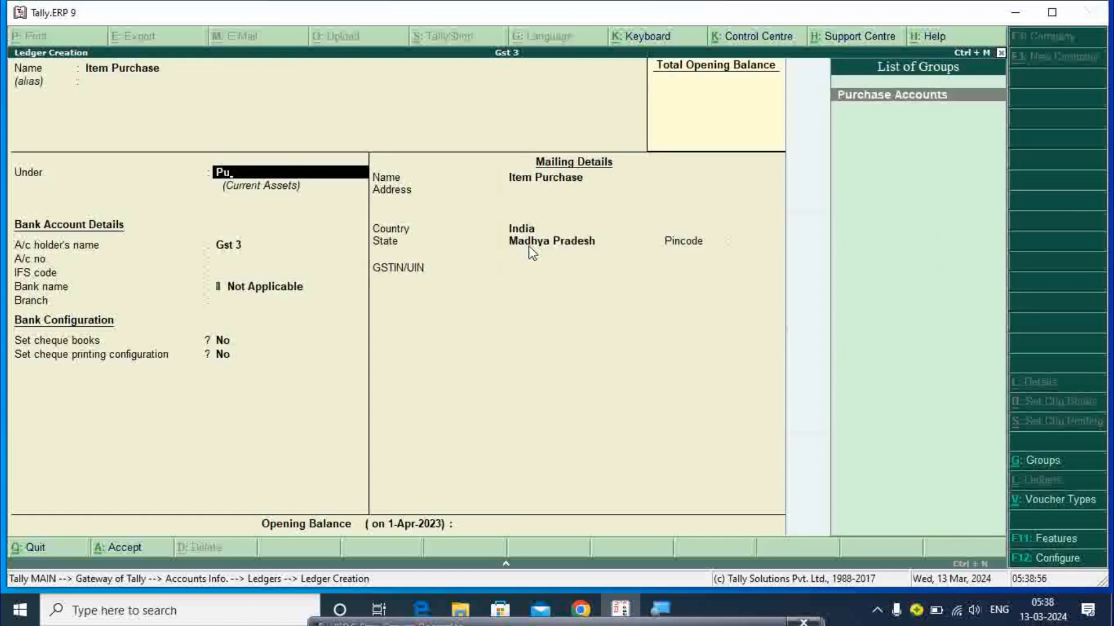
{"action": "key", "text": "Return"}
{"action": "key", "text": "Return"}
- Keep GST applicable for the Item Purchase ledger, set its type of supply to Goods, and save it
{"action": "key", "text": "Return"}
{"action": "key", "text": "Return"}
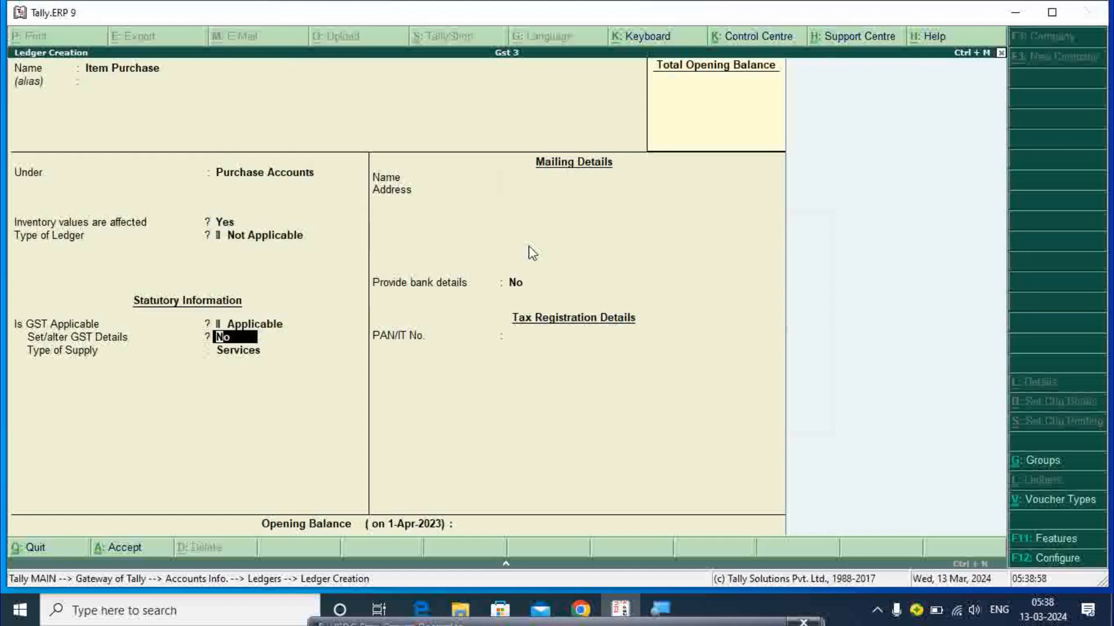
{"action": "key", "text": "BackSpace"}
{"action": "key", "text": "Return"}
{"action": "key", "text": "Return"}
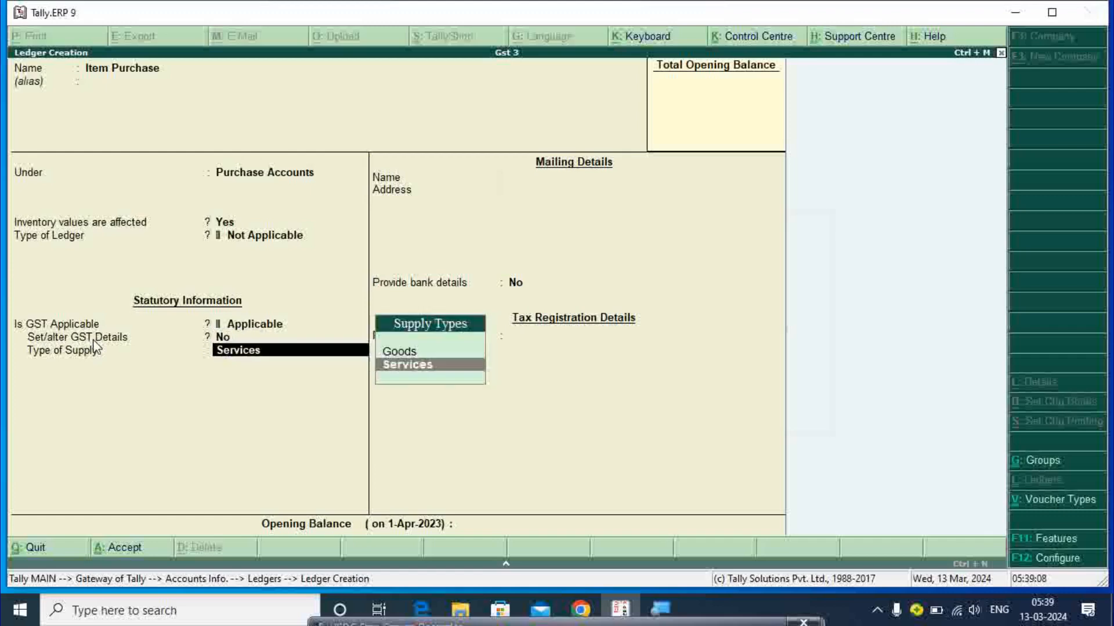
{"action": "key", "text": "Up"}
{"action": "key", "text": "Return"}
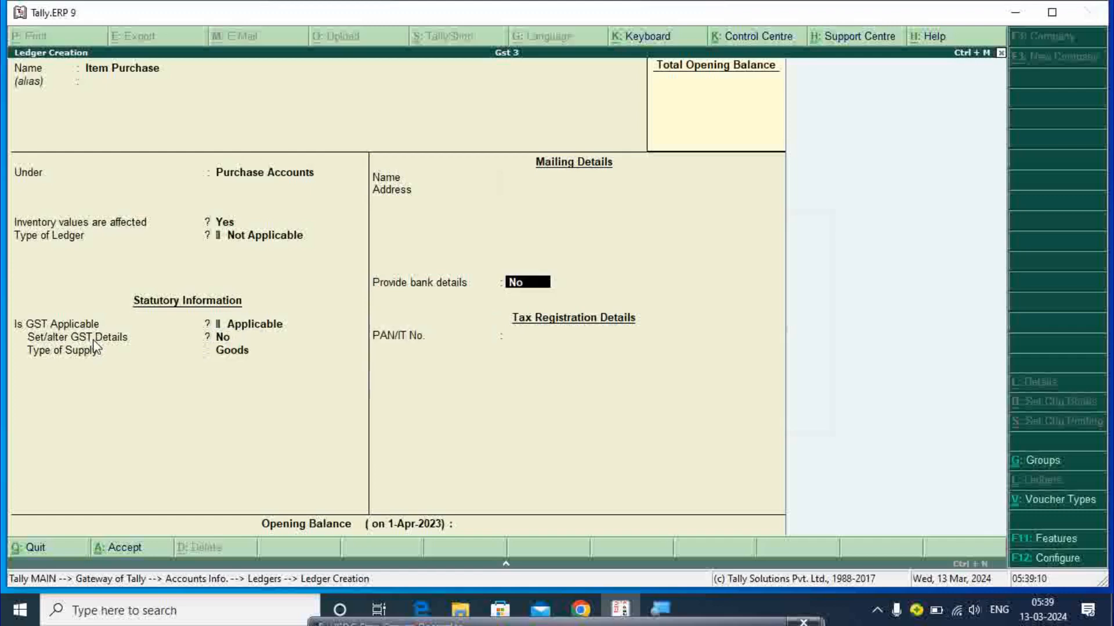
{"action": "key", "text": "Return"}
{"action": "key", "text": "Return"}
{"action": "key", "text": "Return"}
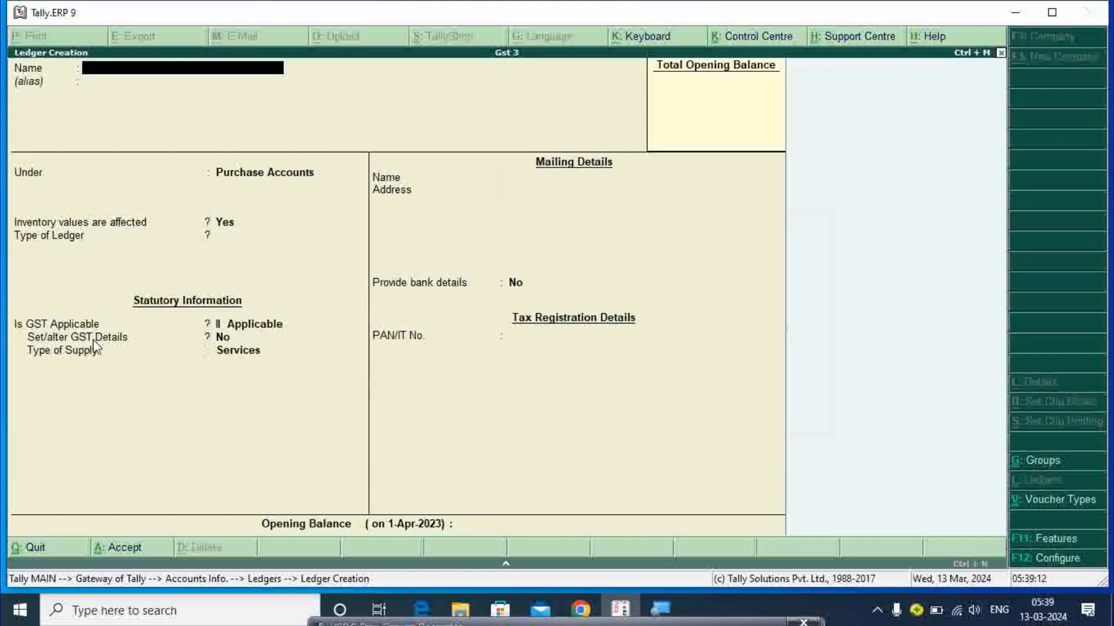
- Create a ledger named Item Sale under Sales Accounts with GST applicable and Goods as the type of supply
{"action": "type", "text": "Item Sale"}
{"action": "key", "text": "Return"}
{"action": "type", "text": "Sal"}
{"action": "key", "text": "Return"}
{"action": "key", "text": "Return"}
{"action": "key", "text": "Return"}
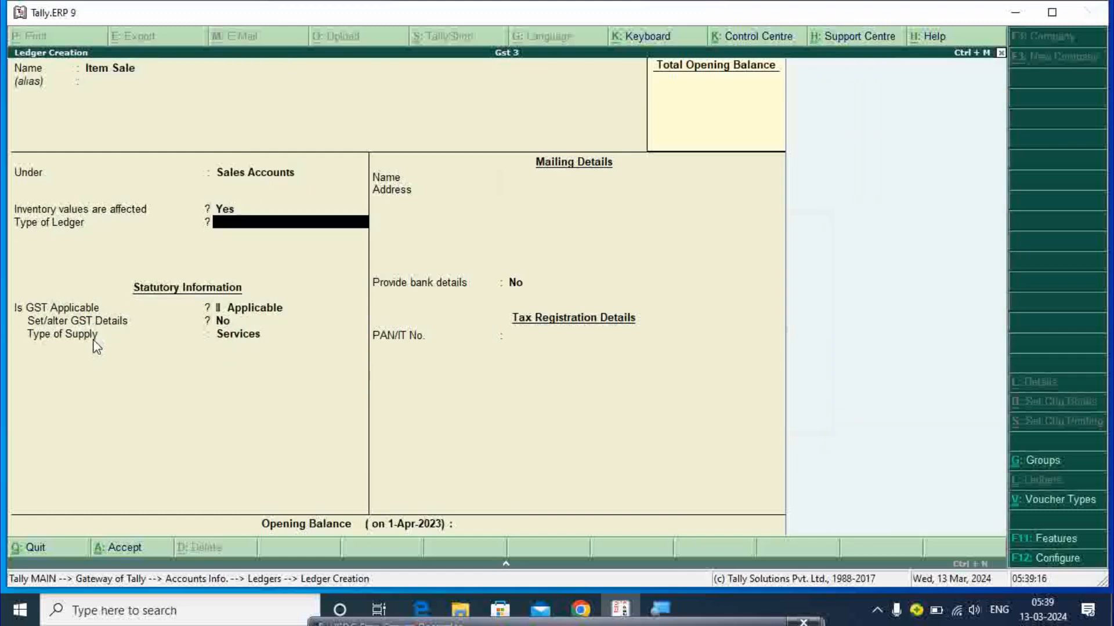
{"action": "key", "text": "Return"}
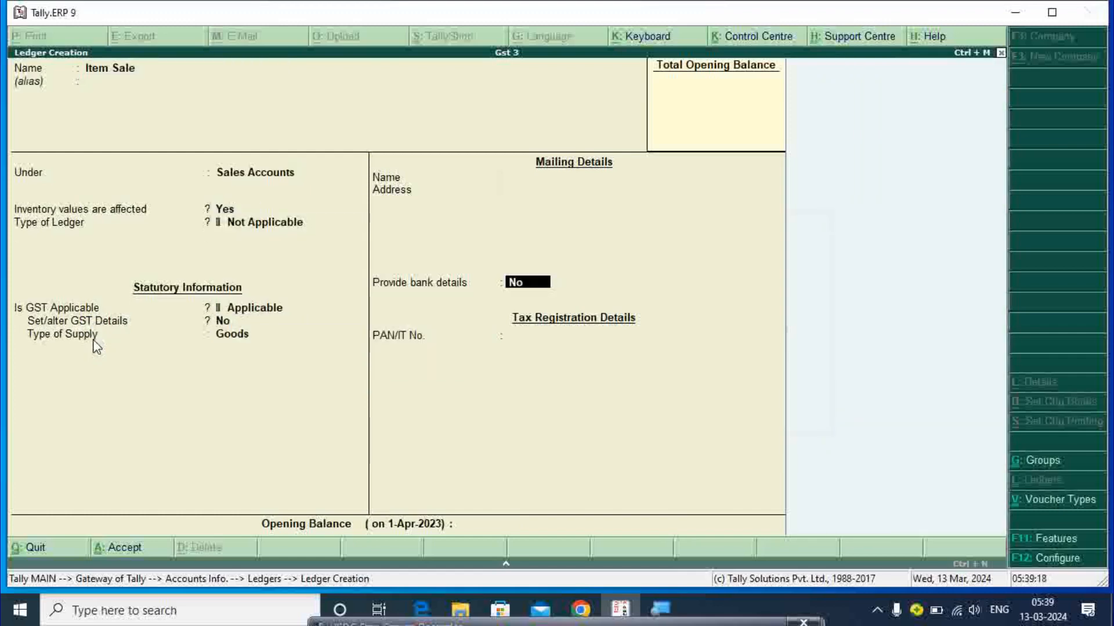
{"action": "key", "text": "Return"}
{"action": "key", "text": "Return"}
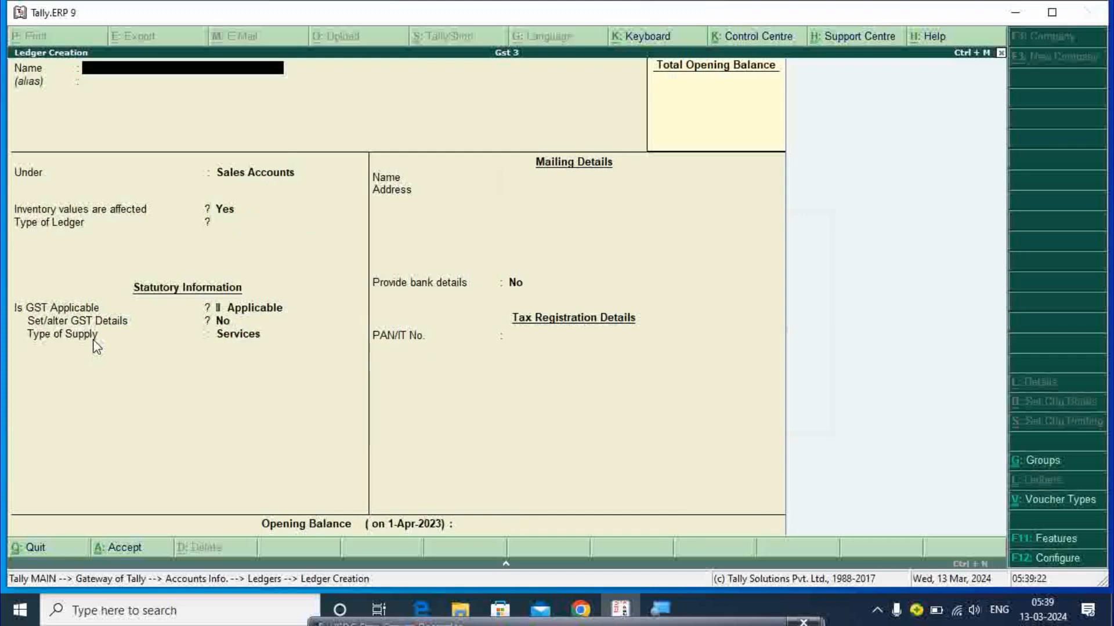
- Name a new ledger Sgst and place it under Duties & Taxes
{"action": "type", "text": "Sgst"}
{"action": "key", "text": "Return"}
{"action": "key", "text": "Return"}
{"action": "type", "text": "Du"}
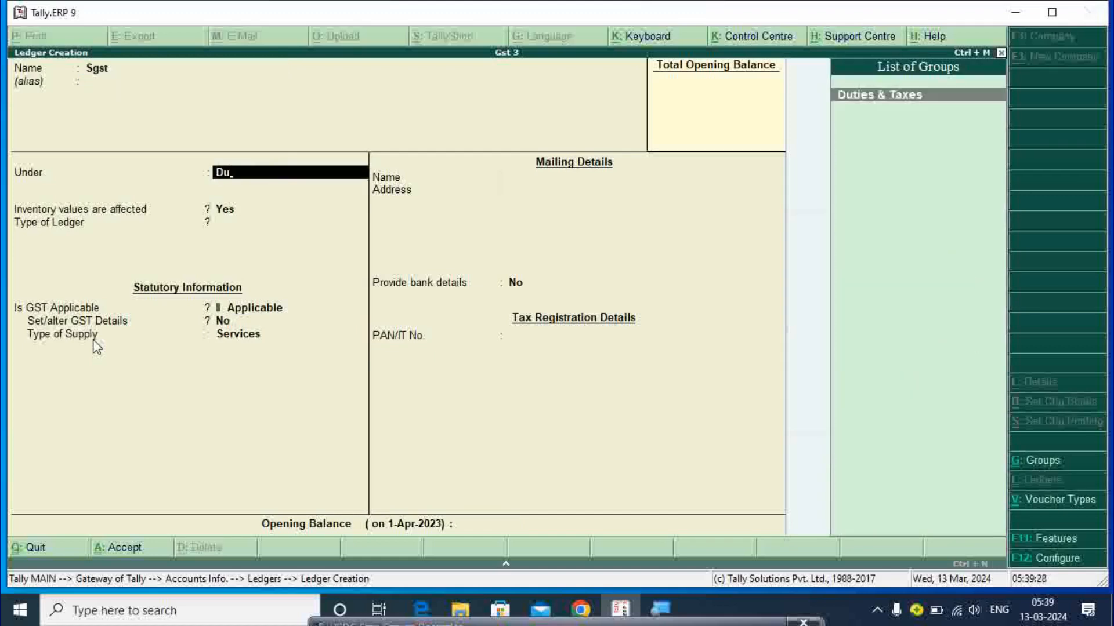
{"action": "key", "text": "Return"}
- Set the Sgst ledger's type of duty/tax to GST and its tax type to State Tax
{"action": "key", "text": "Up"}
{"action": "key", "text": "Return"}
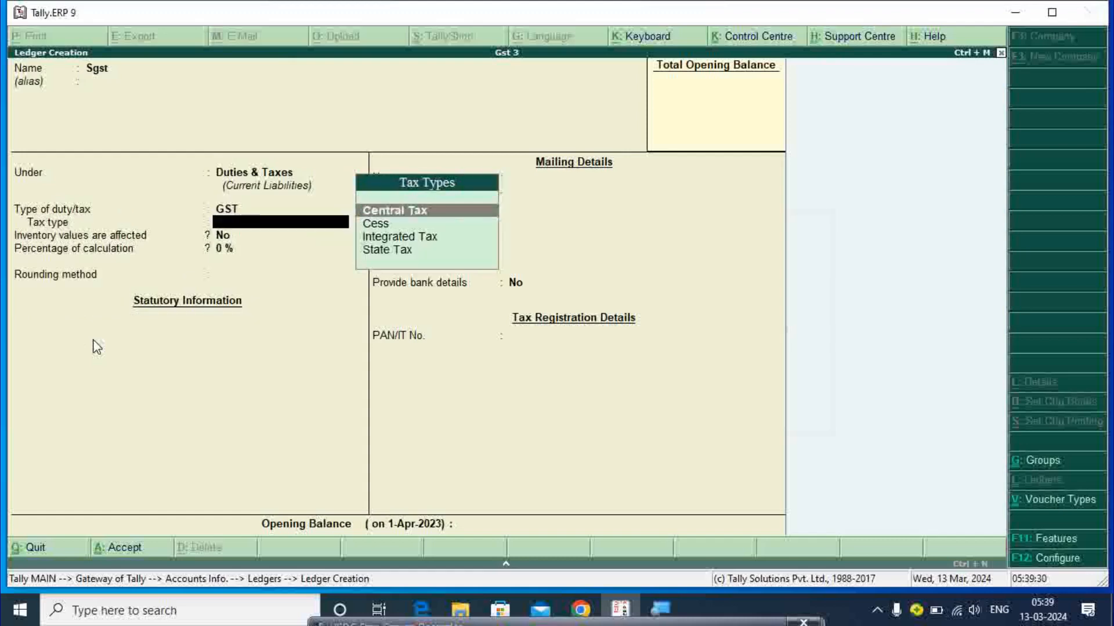
{"action": "key", "text": "Down"}
{"action": "key", "text": "Down"}
{"action": "key", "text": "Down"}
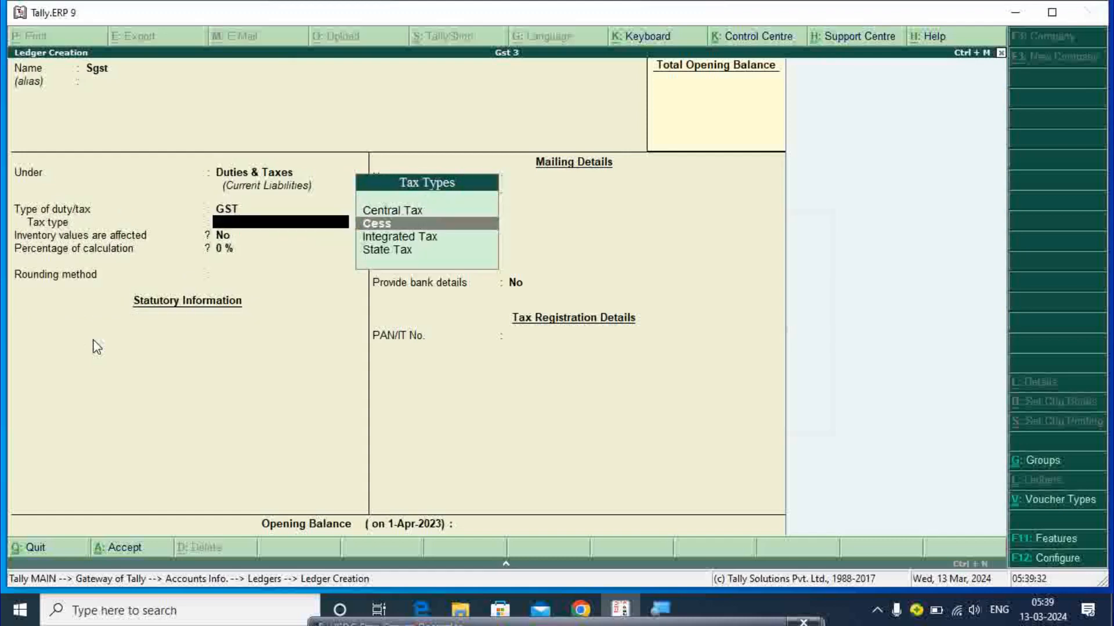
{"action": "key", "text": "Return"}
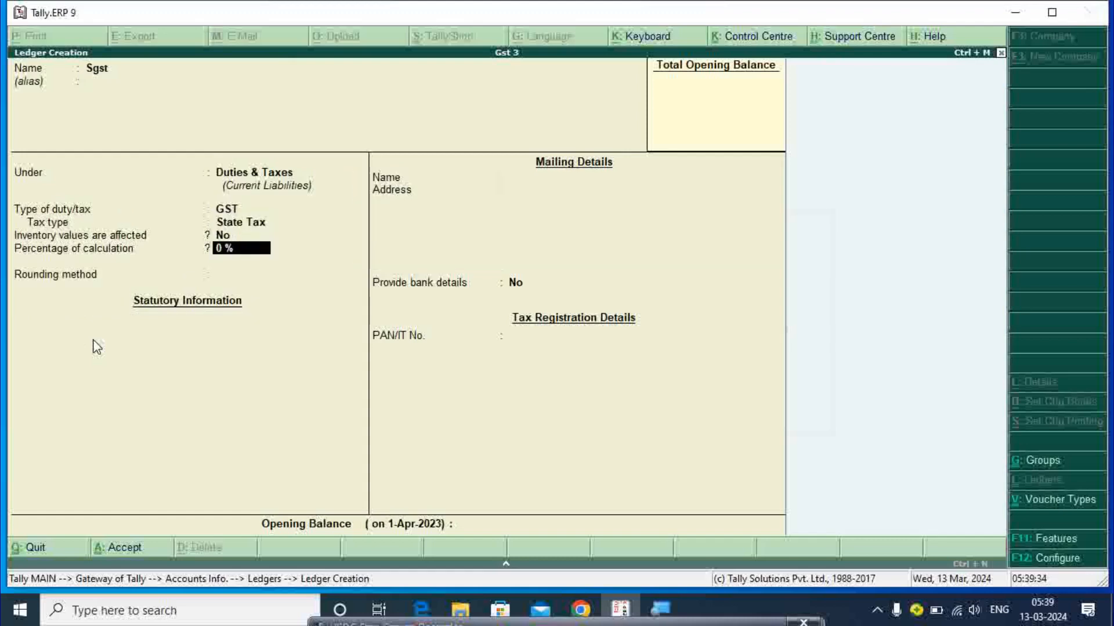
- Keep Sgst's calculation percentage at 0 %, choose Normal Rounding with a rounding limit of 1, and save the ledger
{"action": "key", "text": "Return"}
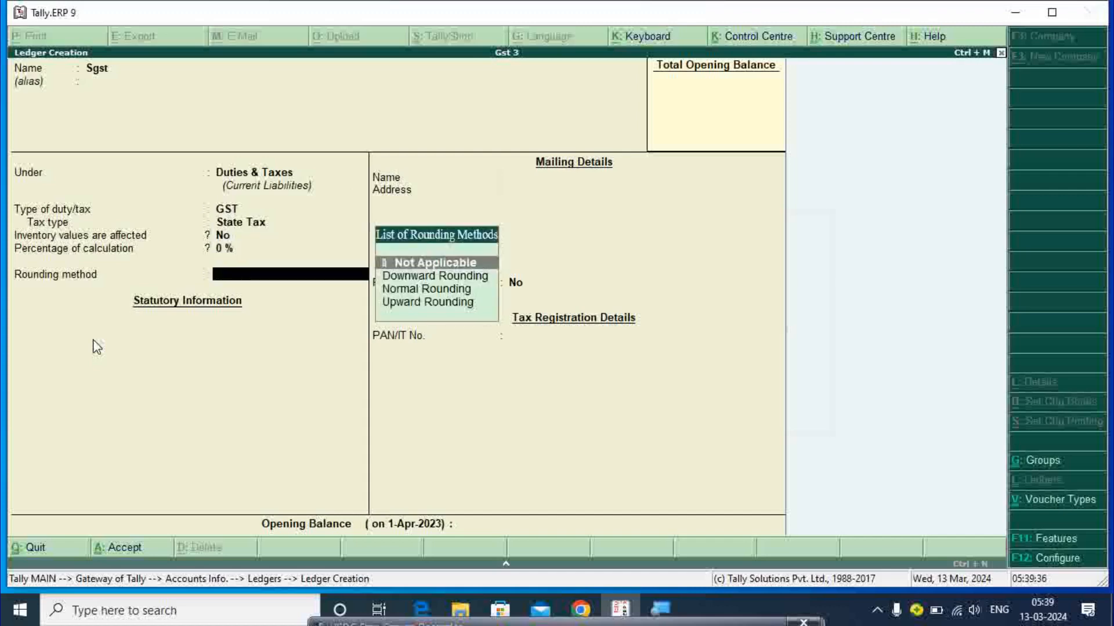
{"action": "key", "text": "Down"}
{"action": "key", "text": "Down"}
{"action": "key", "text": "Return"}
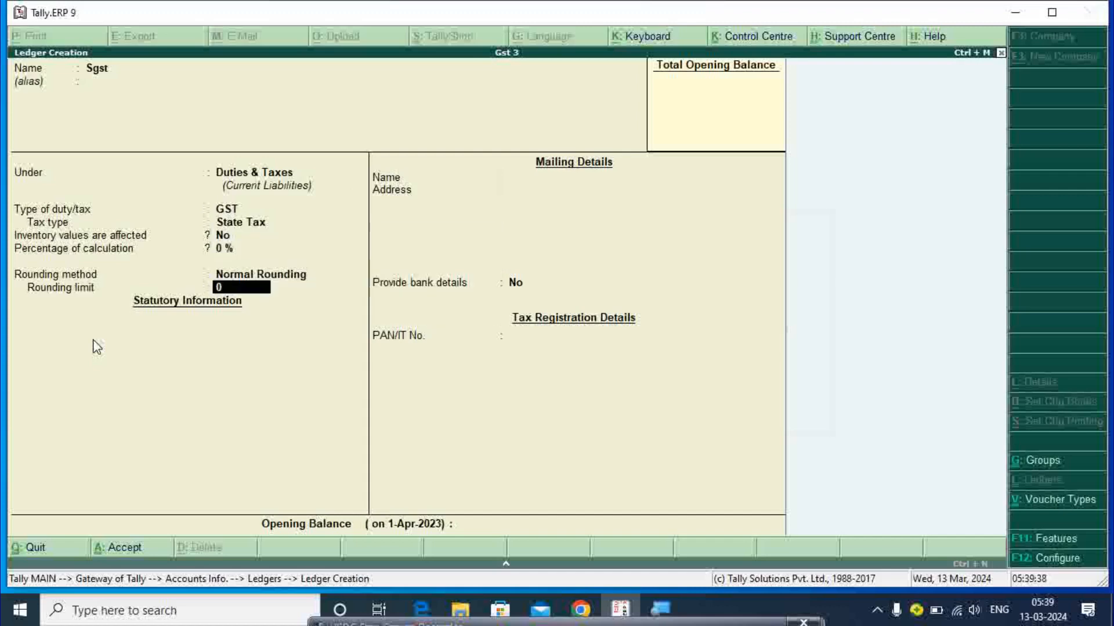
{"action": "type", "text": "1"}
{"action": "key", "text": "Return"}
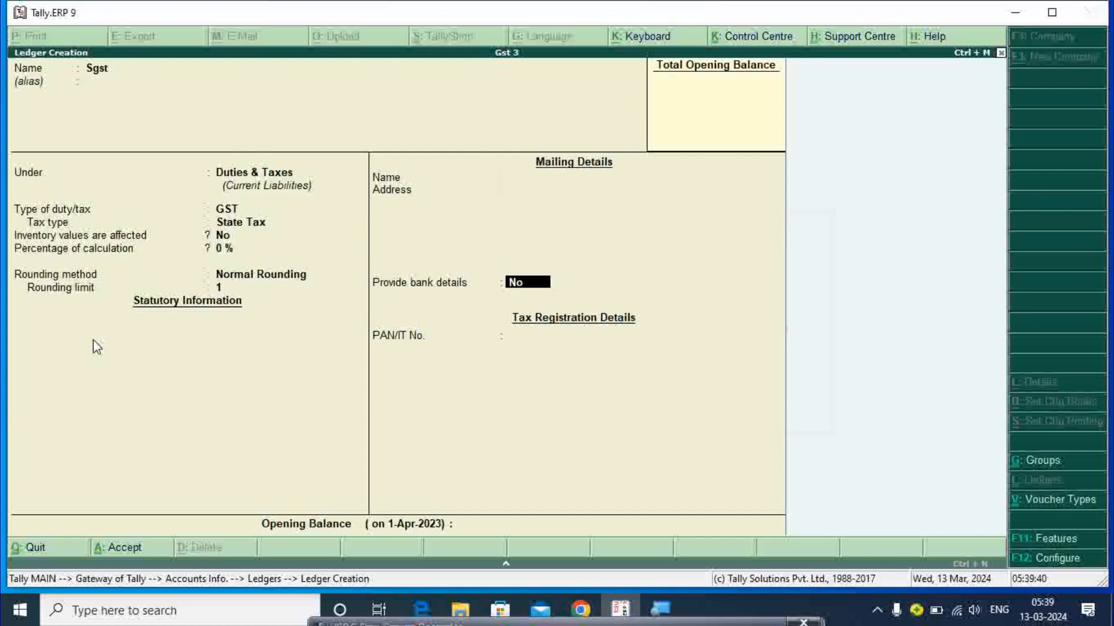
{"action": "key", "text": "Return"}
{"action": "key", "text": "Return"}
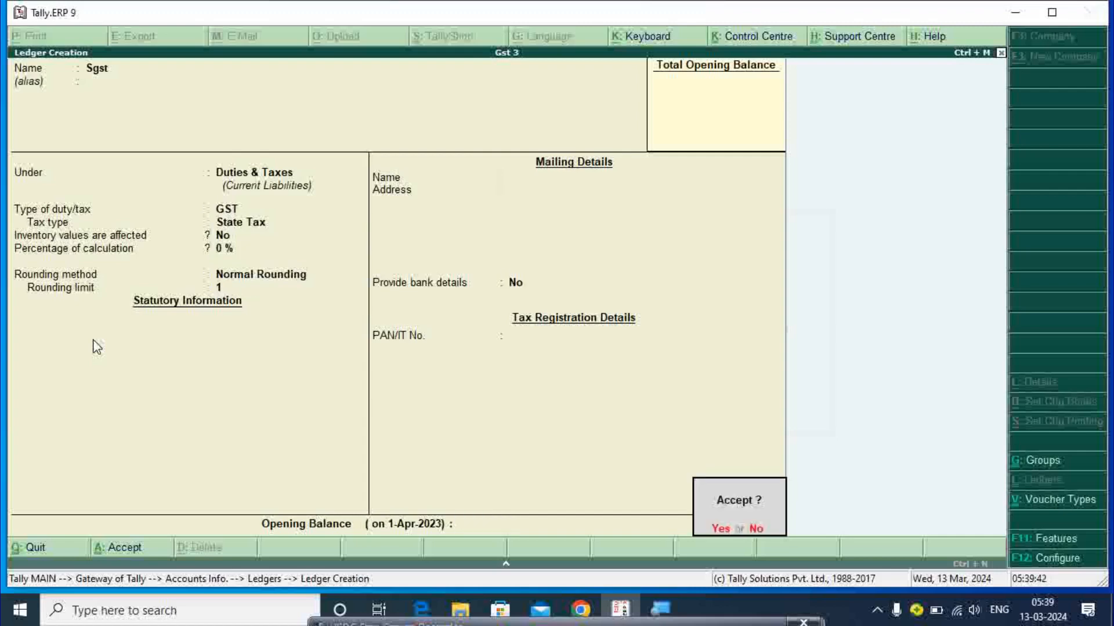
{"action": "key", "text": "Return"}
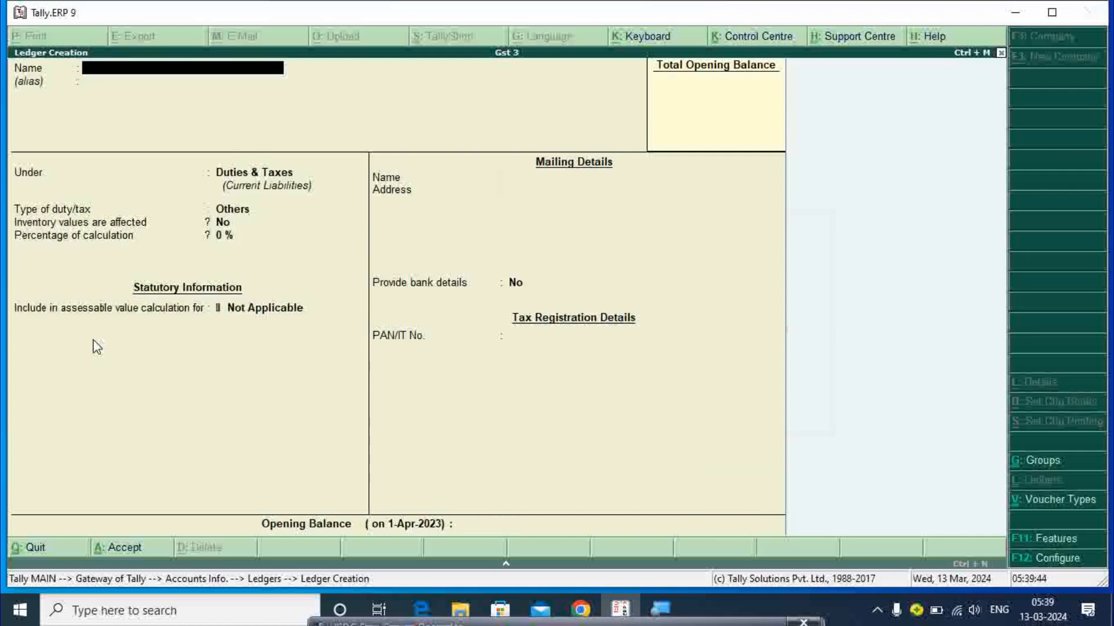
- Name a new ledger Cgst under Duties & Taxes, with GST as the duty type and Central Tax as the tax type
{"action": "type", "text": "Cgst"}
{"action": "key", "text": "Return"}
{"action": "key", "text": "Return"}
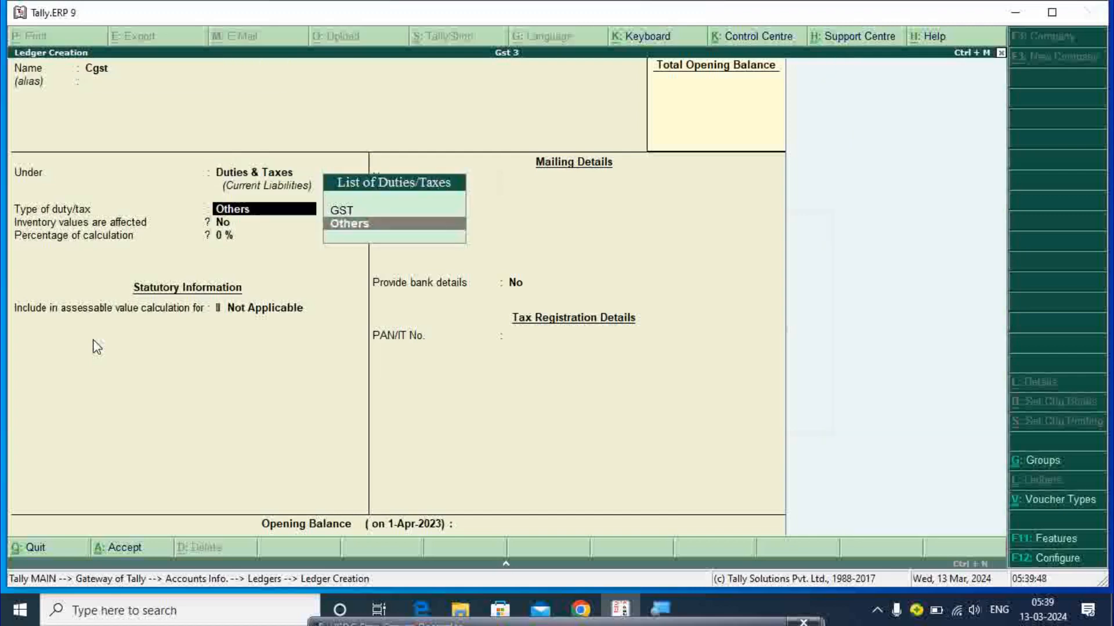
{"action": "key", "text": "Up"}
{"action": "key", "text": "Return"}
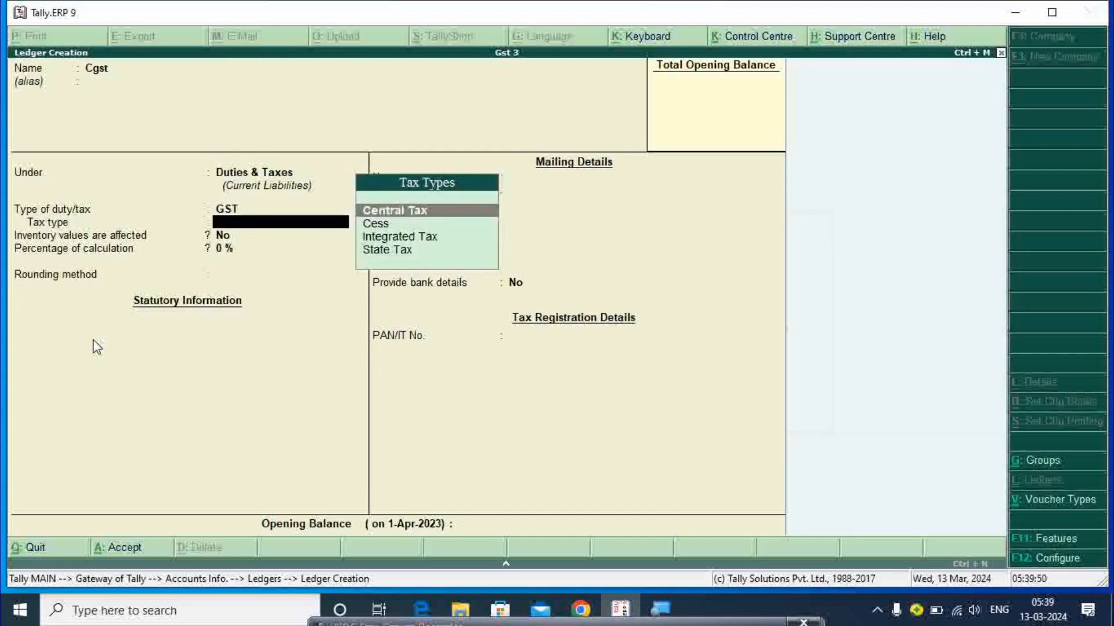
{"action": "key", "text": "Return"}
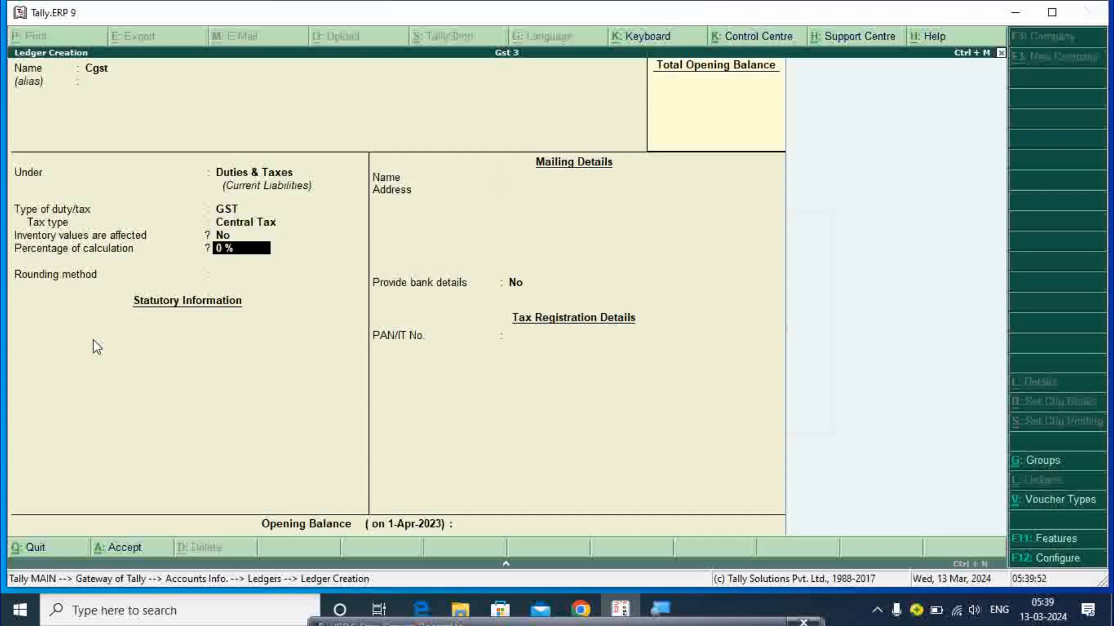
- Keep Cgst's calculation percentage at 0 %, choose Normal Rounding with a rounding limit of 1, and save the ledger
{"action": "key", "text": "Return"}
{"action": "key", "text": "Down"}
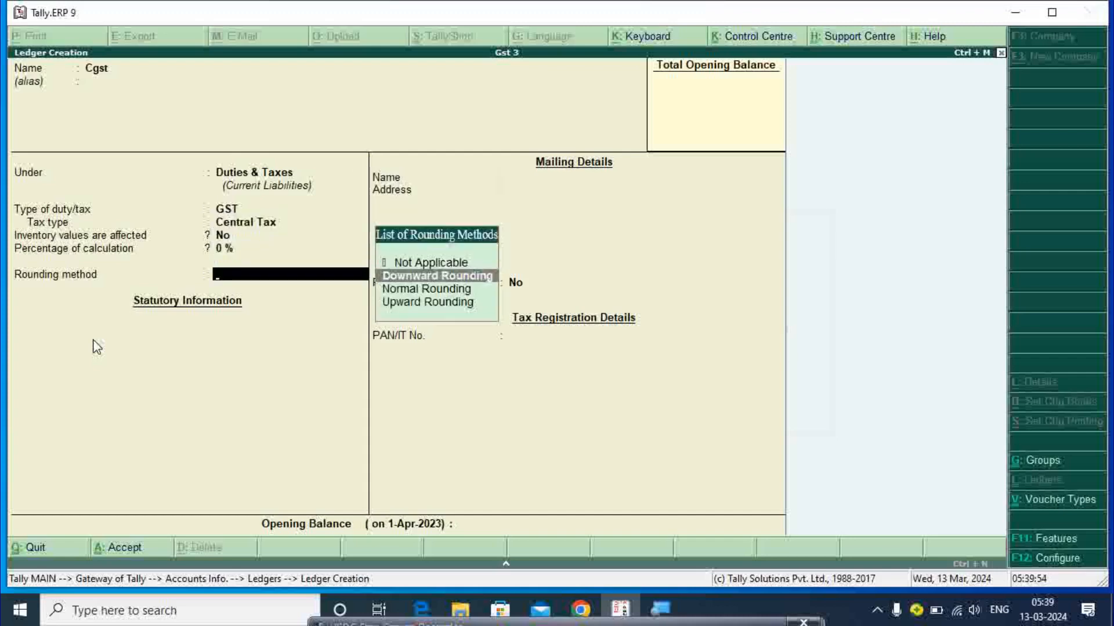
{"action": "key", "text": "Down"}
{"action": "key", "text": "Return"}
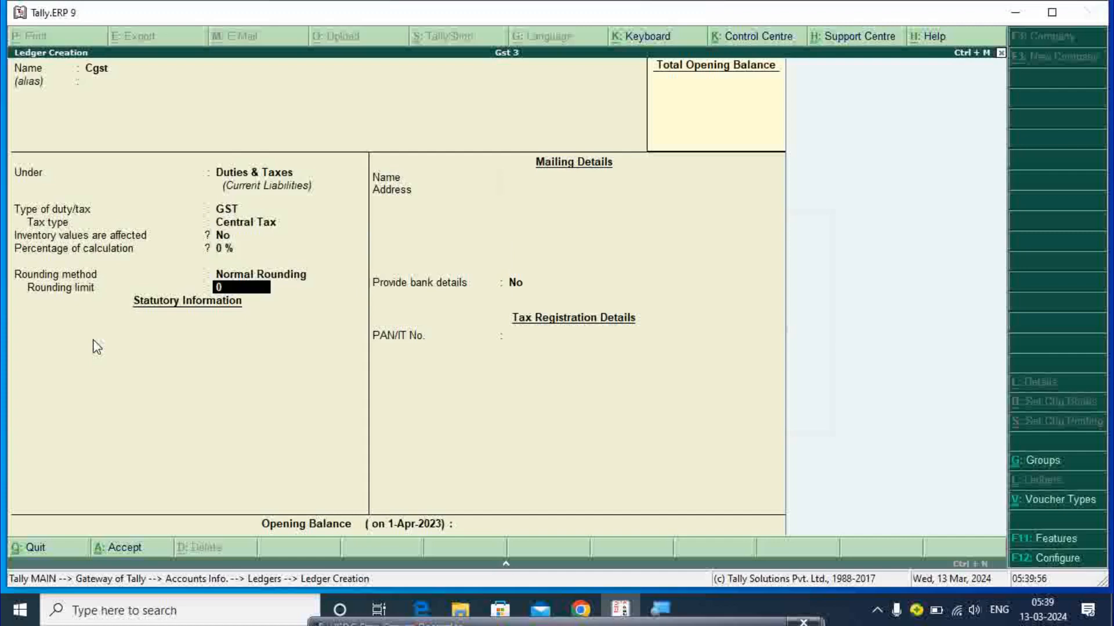
{"action": "type", "text": "1"}
{"action": "key", "text": "Return"}
{"action": "key", "text": "Return"}
{"action": "key", "text": "Return"}
{"action": "key", "text": "Return"}
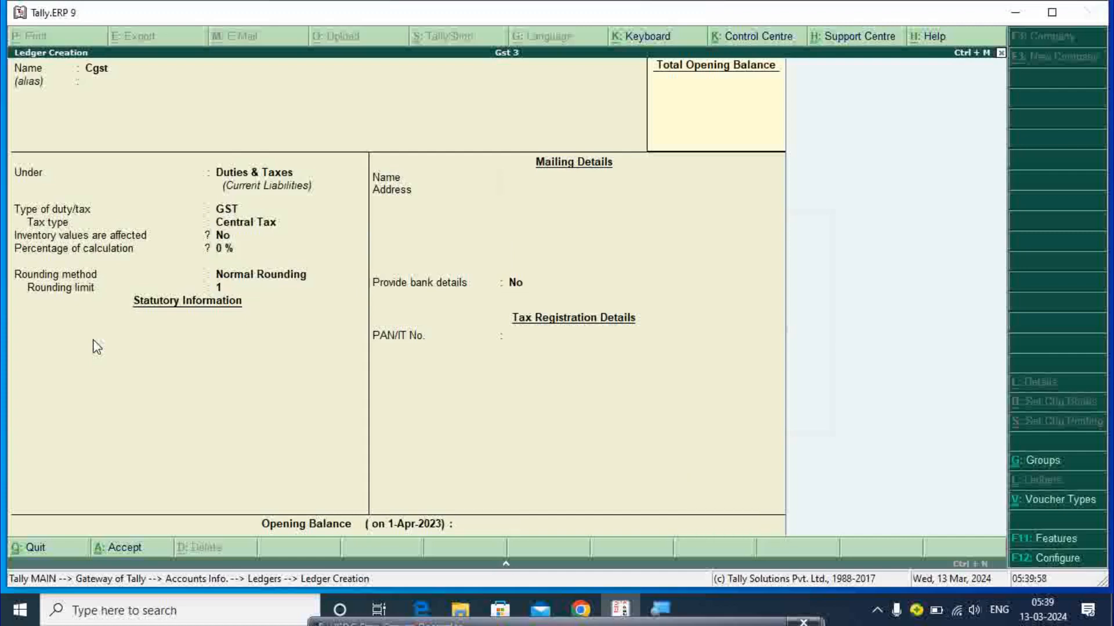
- Name a new ledger Igst under Duties & Taxes, with GST as the duty type and Integrated Tax as the tax type
{"action": "type", "text": "Igst"}
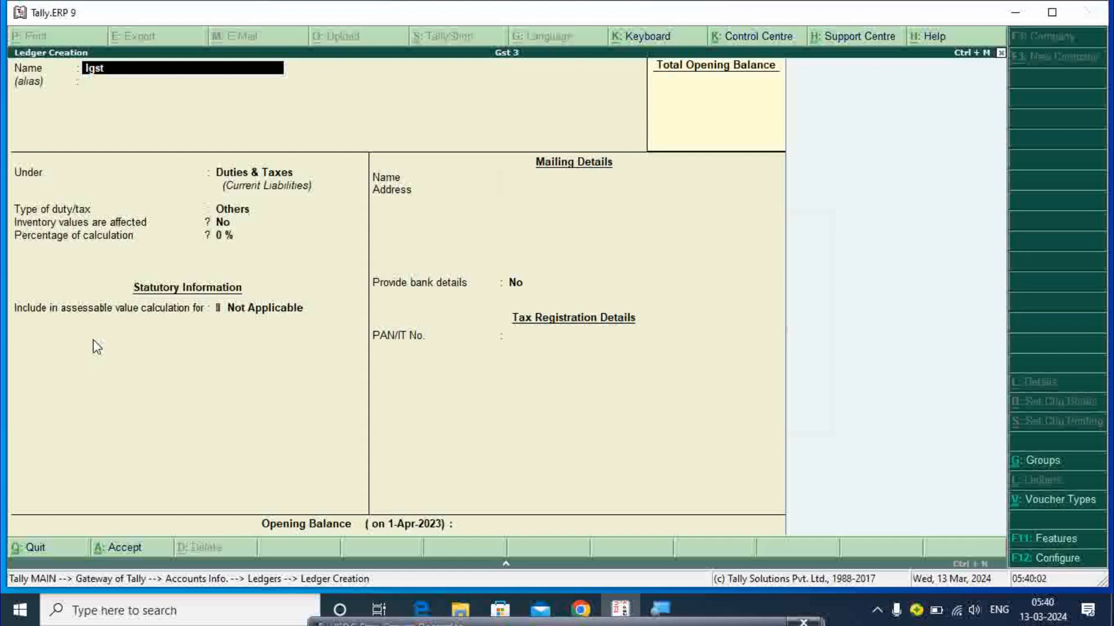
{"action": "key", "text": "Return"}
{"action": "key", "text": "Return"}
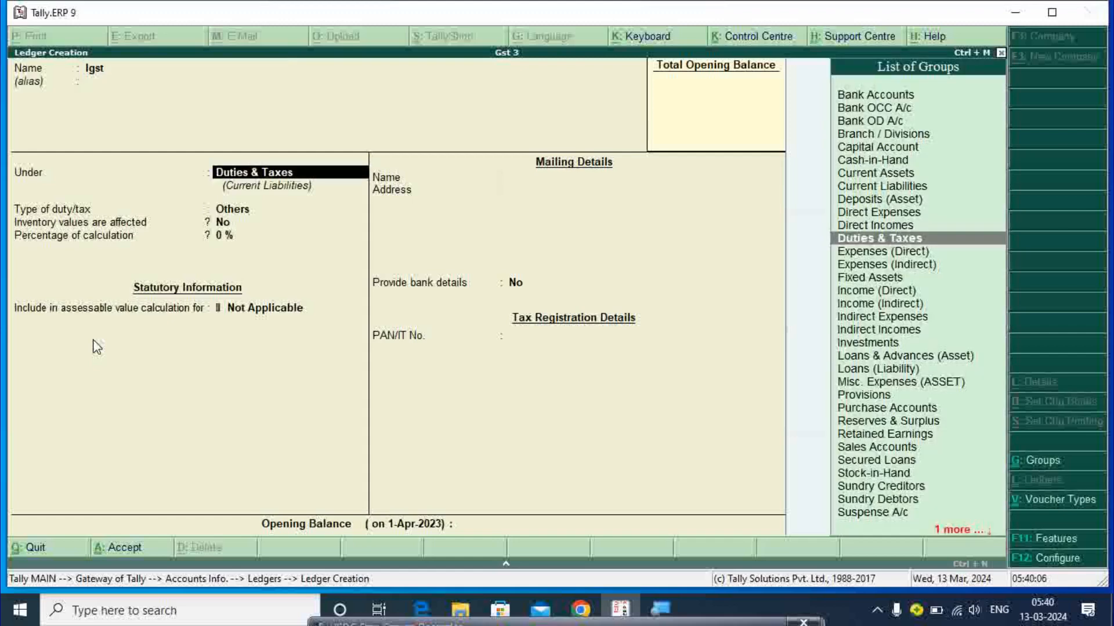
{"action": "key", "text": "Return"}
{"action": "key", "text": "Up"}
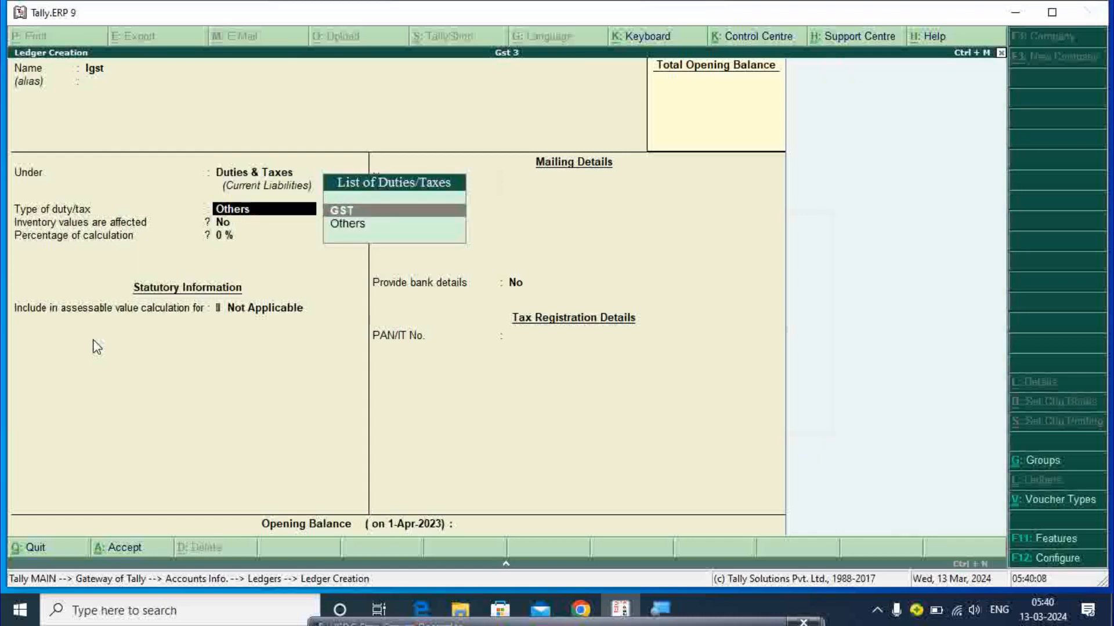
{"action": "key", "text": "Return"}
{"action": "key", "text": "Down"}
{"action": "key", "text": "Down"}
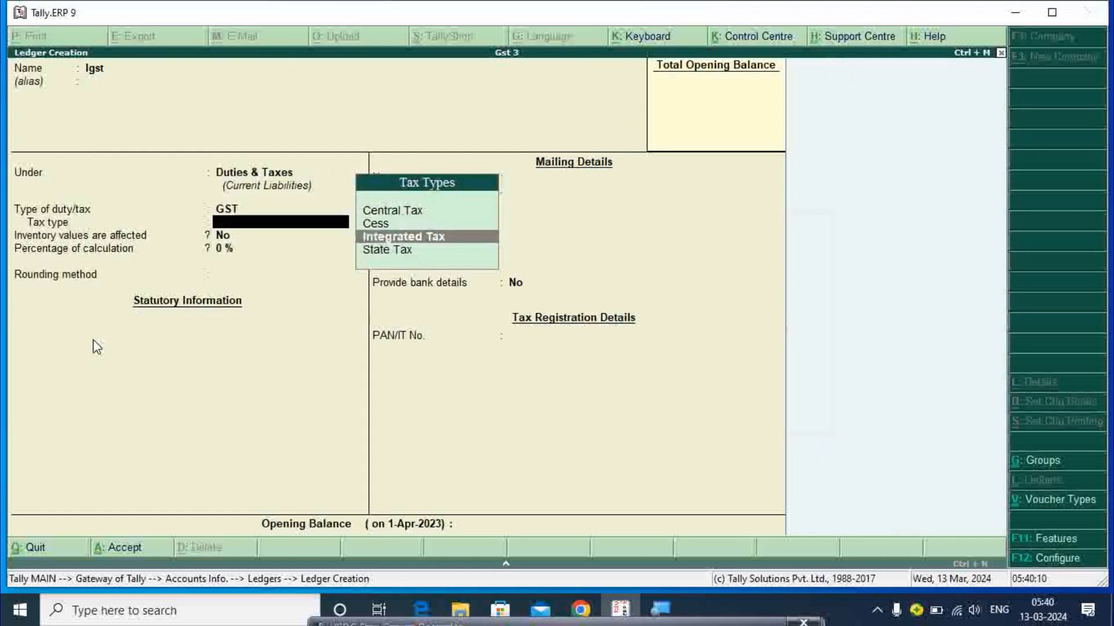
{"action": "key", "text": "Return"}
{"action": "key", "text": "Return"}
{"action": "key", "text": "Return"}
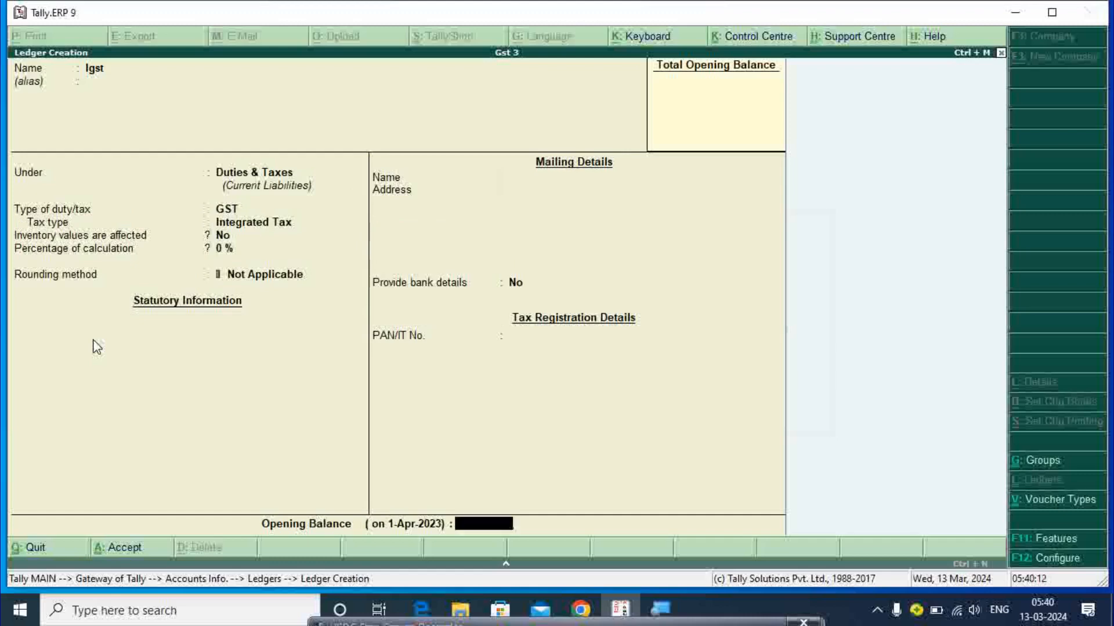
- Leave the rounding method as Not Applicable for Igst, save the ledger, and return to the Gateway of Tally
{"action": "key", "text": "ctrl+a"}
{"action": "key", "text": "Escape"}
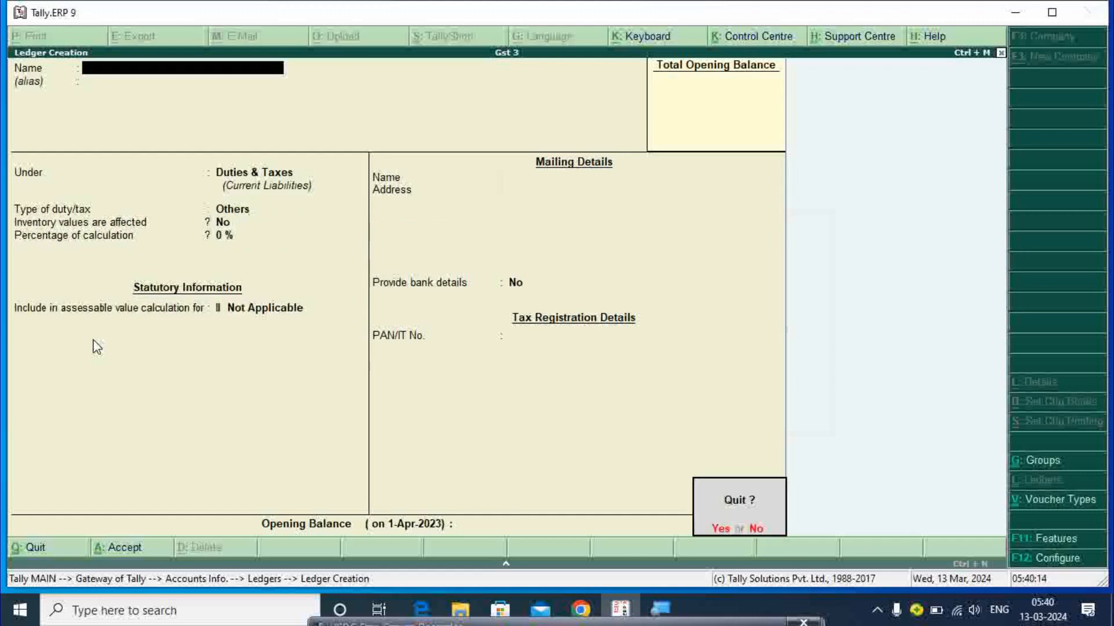
{"action": "key", "text": "Return"}
{"action": "key", "text": "Escape"}
{"action": "key", "text": "Escape"}
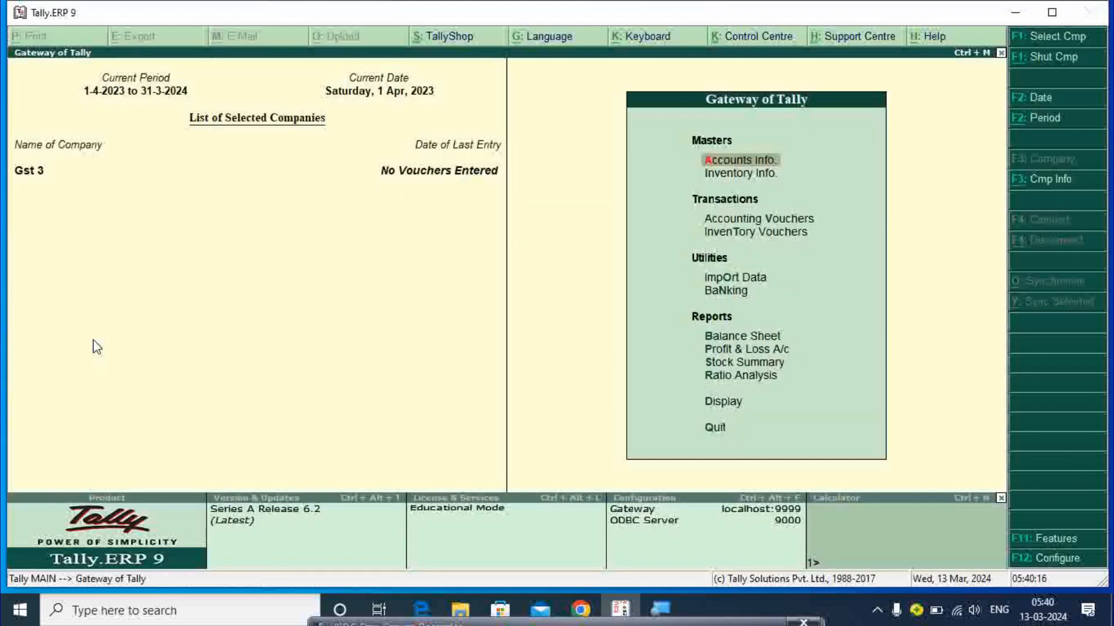
- Create a stock group named Dal under Primary, with quantity addition and GST details left at No
{"action": "key", "text": "Down"}
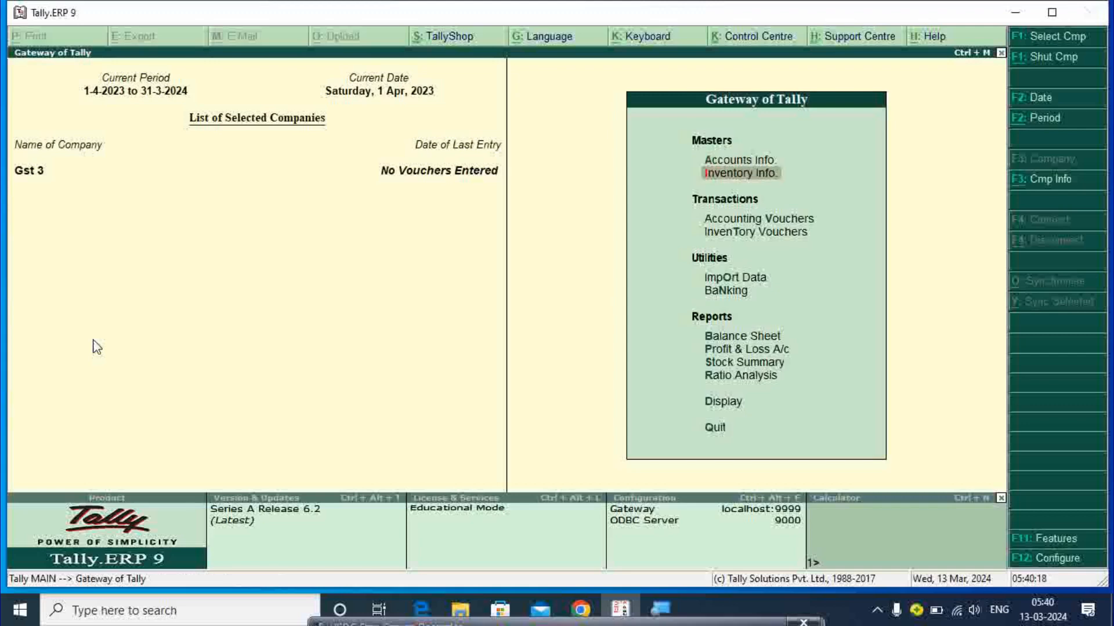
{"action": "key", "text": "Return"}
{"action": "key", "text": "Return"}
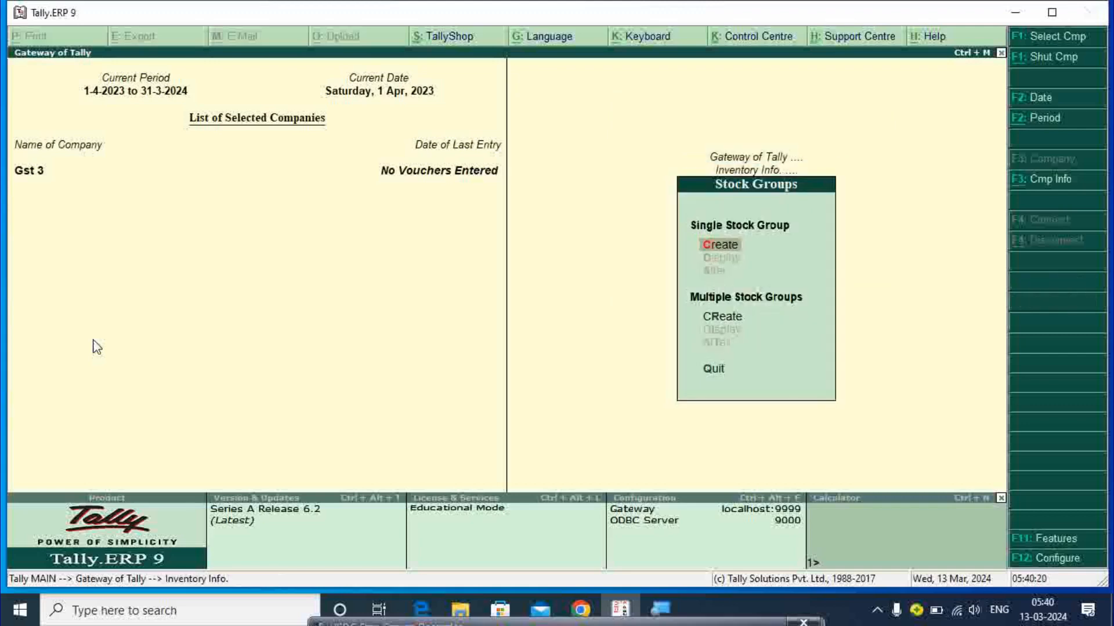
{"action": "key", "text": "Return"}
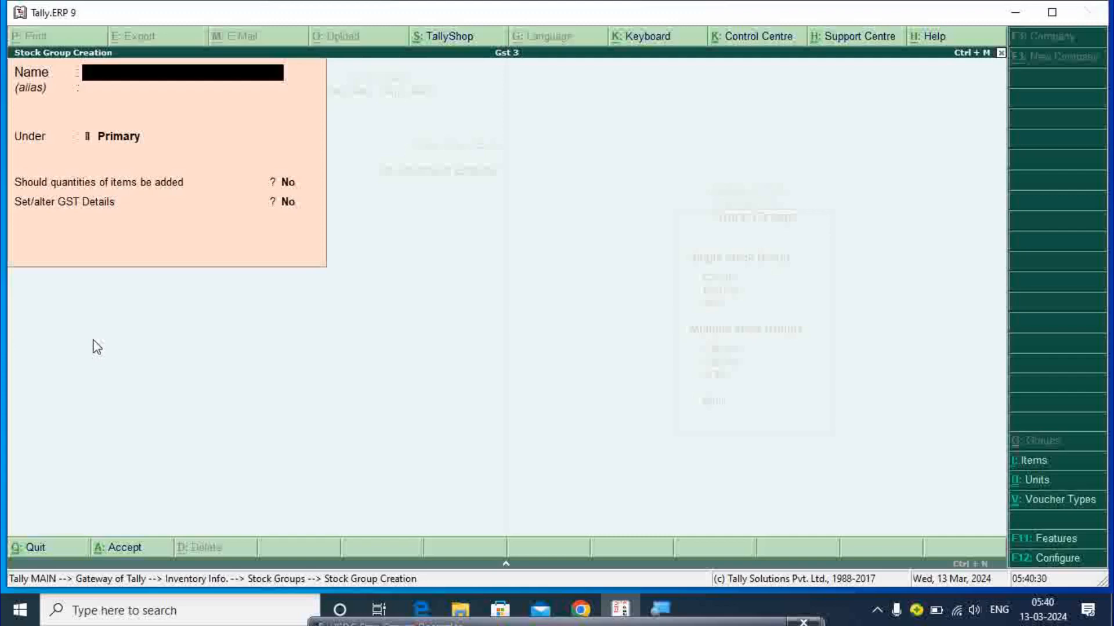
{"action": "type", "text": "Dal"}
{"action": "key", "text": "Return"}
{"action": "key", "text": "Return"}
{"action": "key", "text": "Return"}
- Create a stock group named Rice under Primary with the default options
{"action": "key", "text": "Return"}
{"action": "key", "text": "Return"}
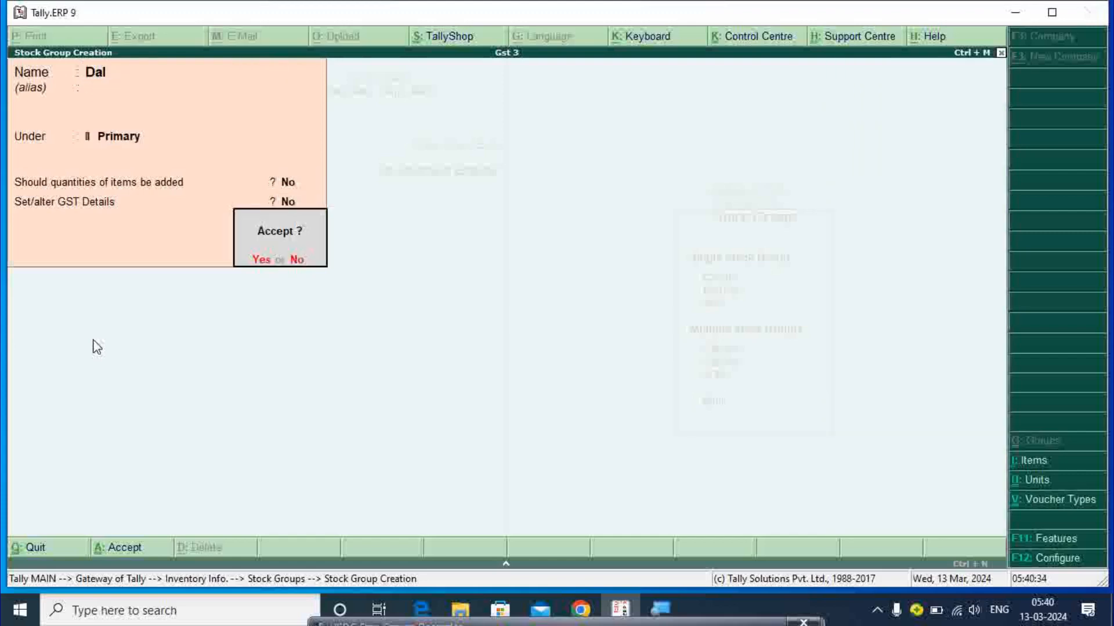
{"action": "key", "text": "Return"}
{"action": "type", "text": "Rice"}
{"action": "key", "text": "Return"}
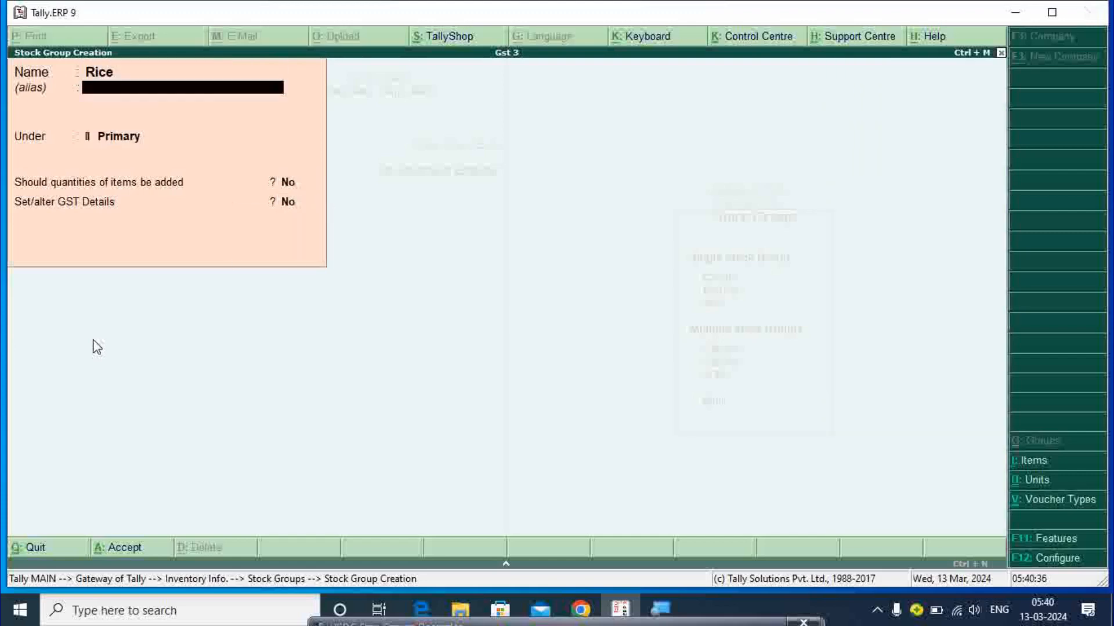
{"action": "key", "text": "Return"}
{"action": "key", "text": "Return"}
{"action": "key", "text": "Return"}
{"action": "key", "text": "Return"}
- Create a stock group named Oil under Primary with the default options, and leave stock group creation
{"action": "key", "text": "Return"}
{"action": "type", "text": "Oil"}
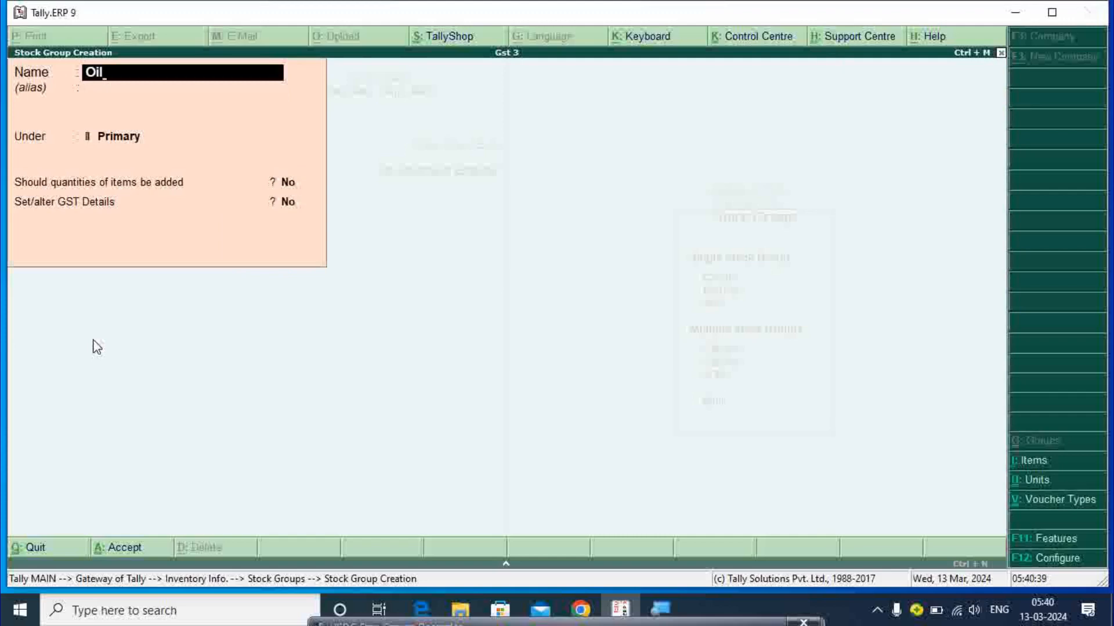
{"action": "key", "text": "Return"}
{"action": "key", "text": "Return"}
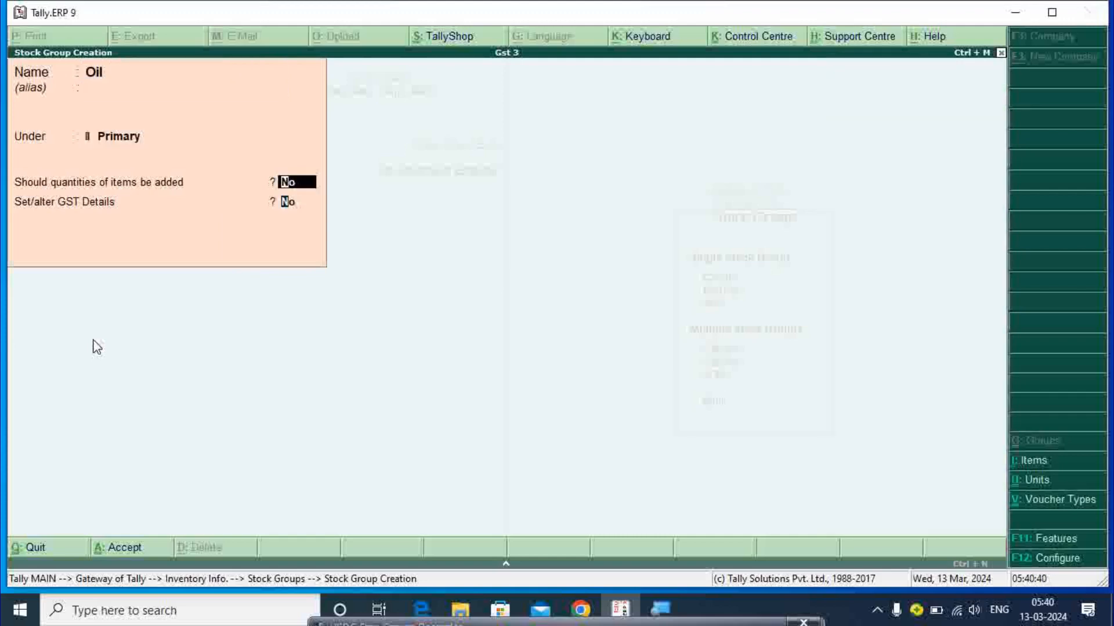
{"action": "key", "text": "Return"}
{"action": "key", "text": "Return"}
{"action": "key", "text": "Return"}
{"action": "key", "text": "Escape"}
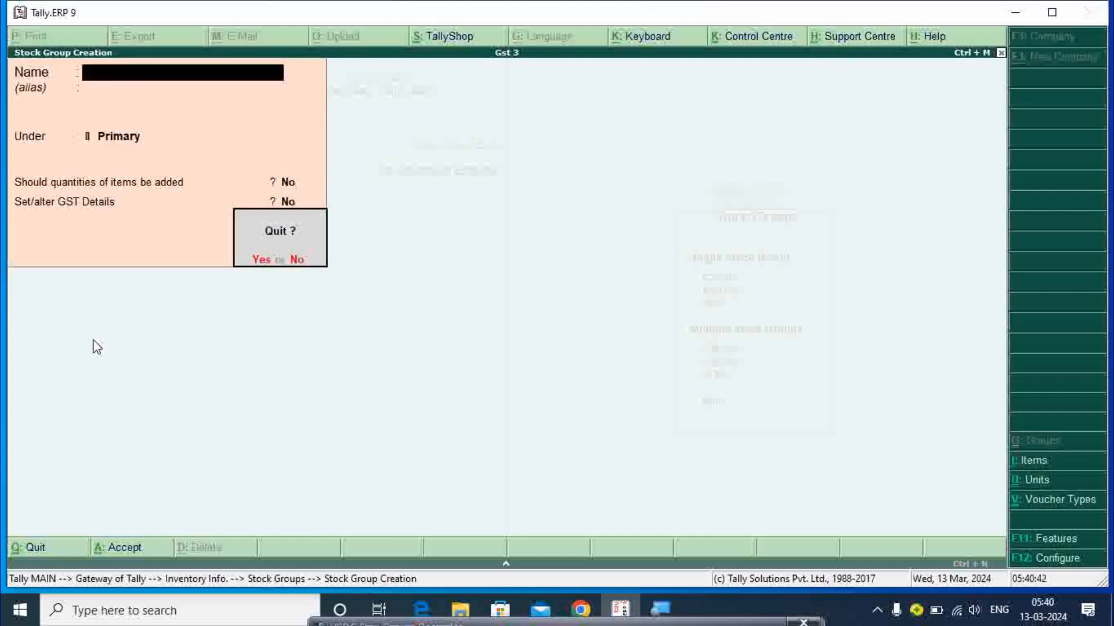
{"action": "key", "text": "Return"}
{"action": "key", "text": "Escape"}
- Start a new simple unit of measure with the symbol kg and the formal name Kilogram
{"action": "key", "text": "Down"}
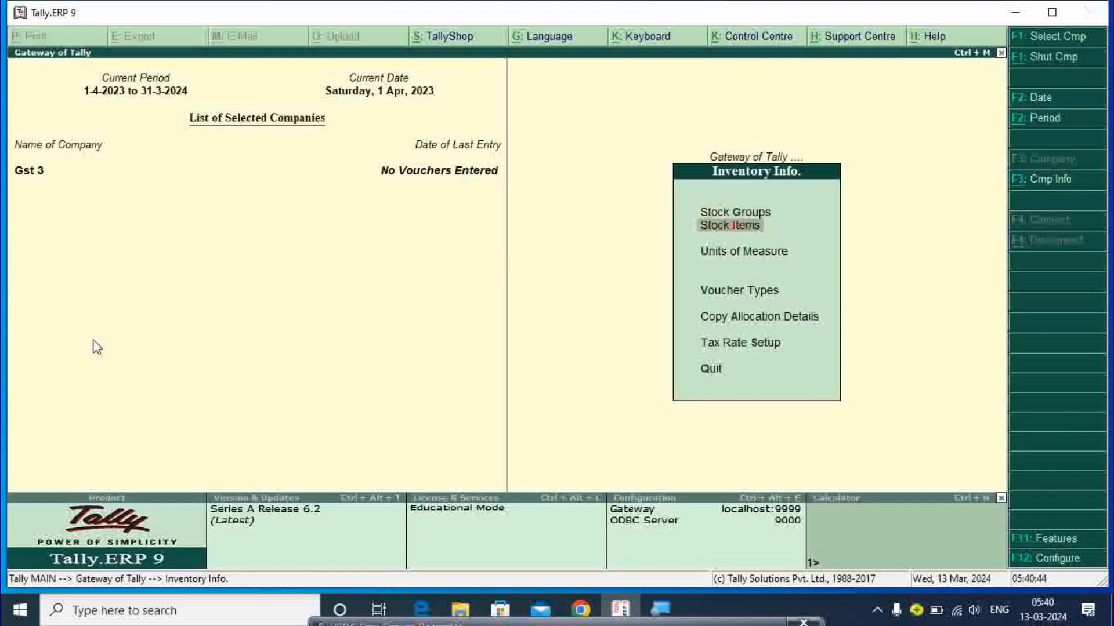
{"action": "key", "text": "Down"}
{"action": "key", "text": "Return"}
{"action": "key", "text": "Return"}
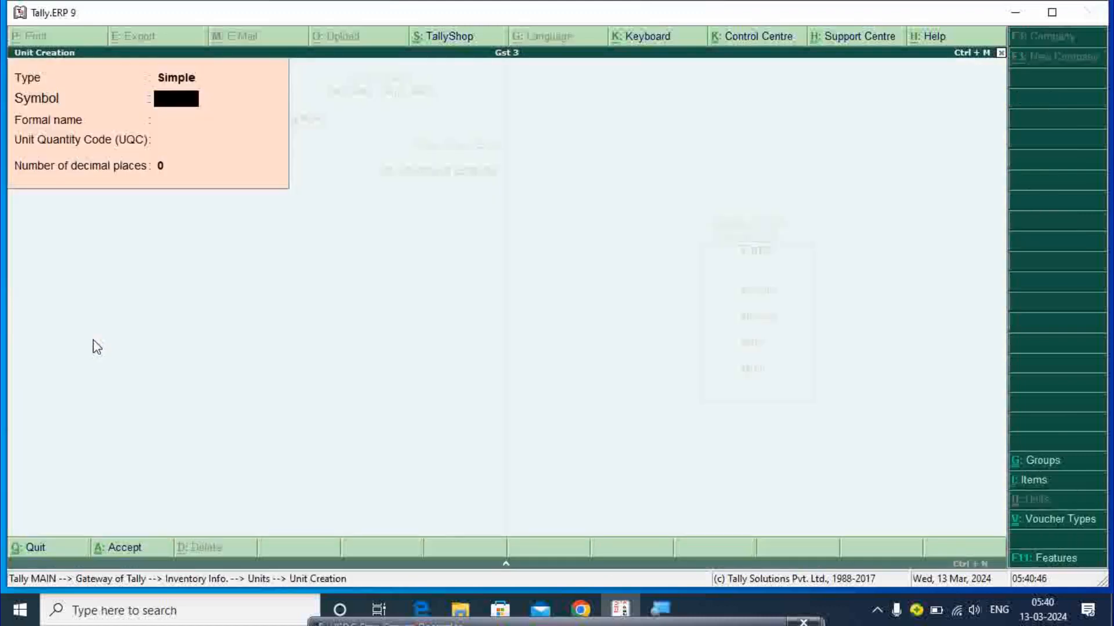
{"action": "type", "text": "kg"}
{"action": "key", "text": "Return"}
{"action": "type", "text": "K"}
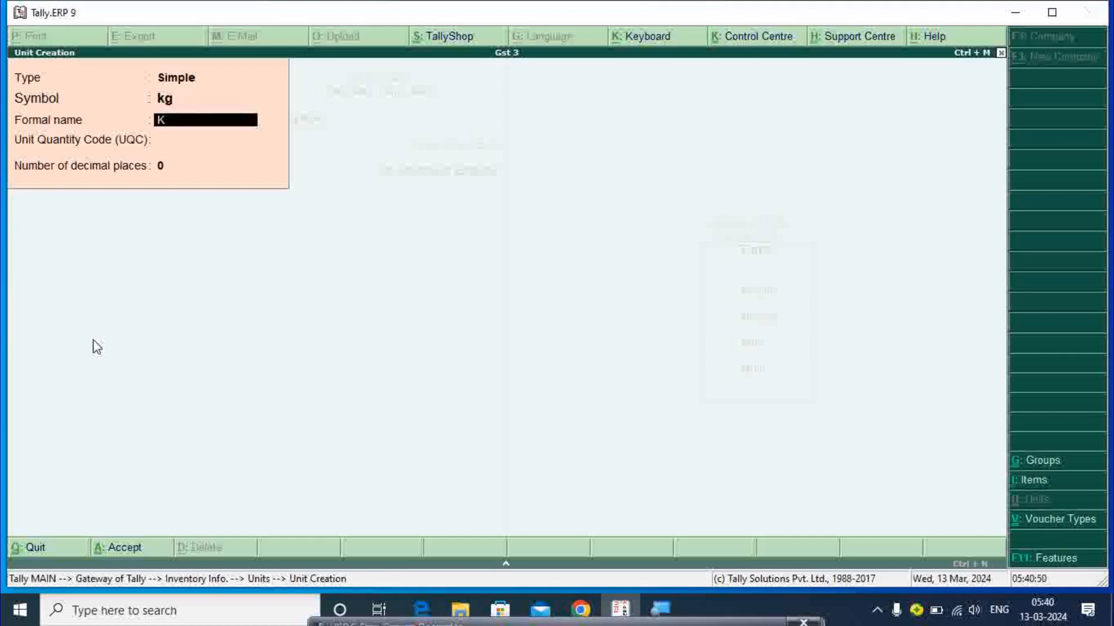
{"action": "type", "text": "ilogram"}
{"action": "key", "text": "Return"}
- Assign the KGS-KILOGRAMS quantity code to the kg unit, keep 3 decimal places, and save it
{"action": "type", "text": "ki"}
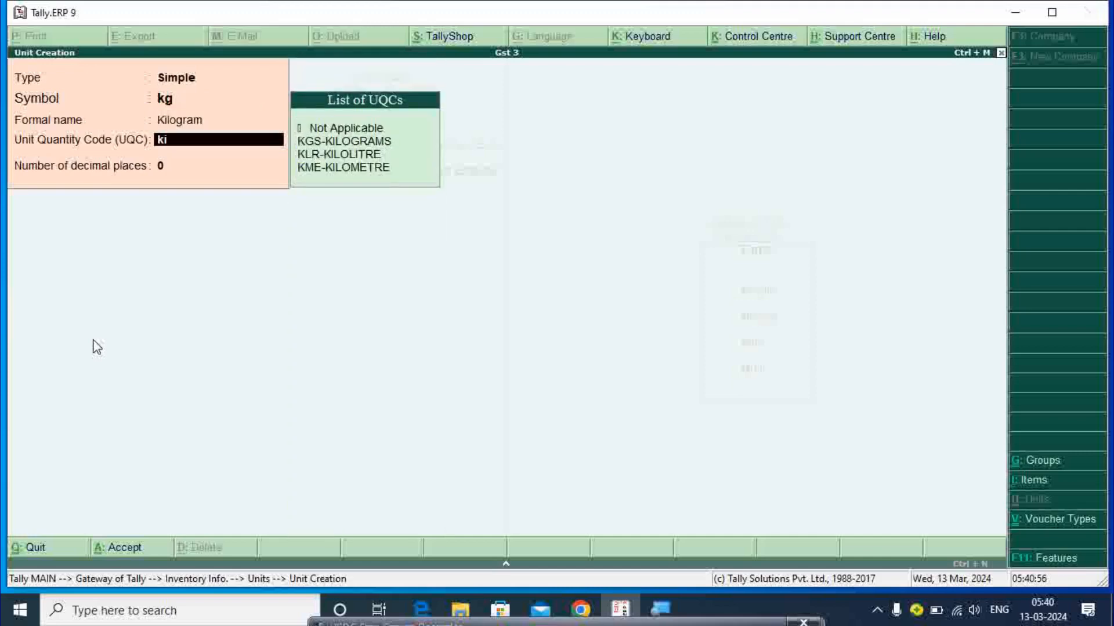
{"action": "key", "text": "Down"}
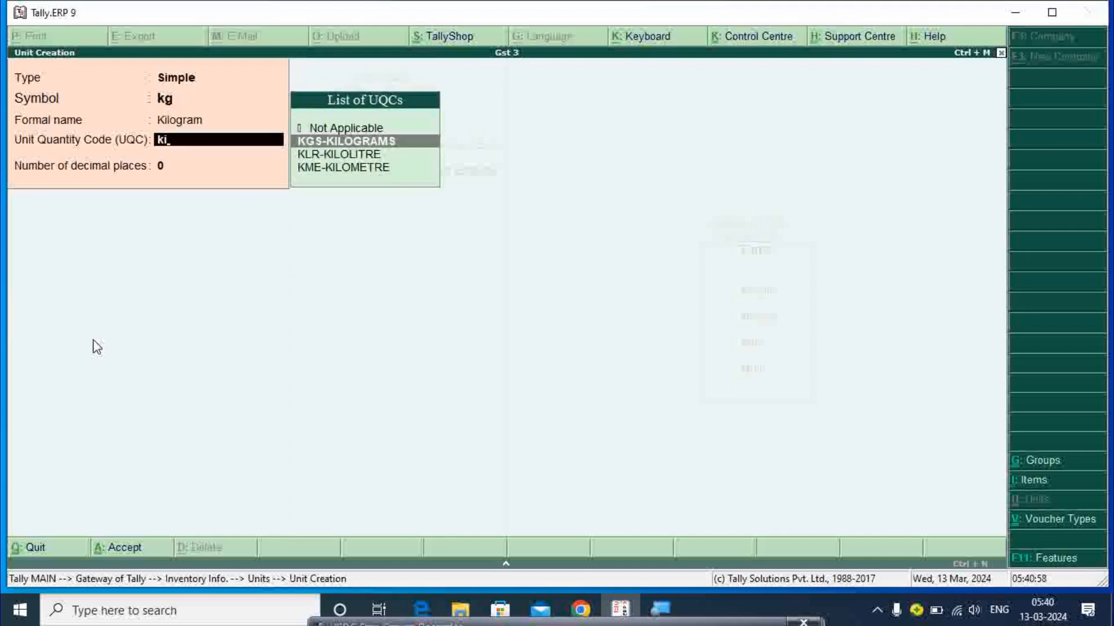
{"action": "key", "text": "Return"}
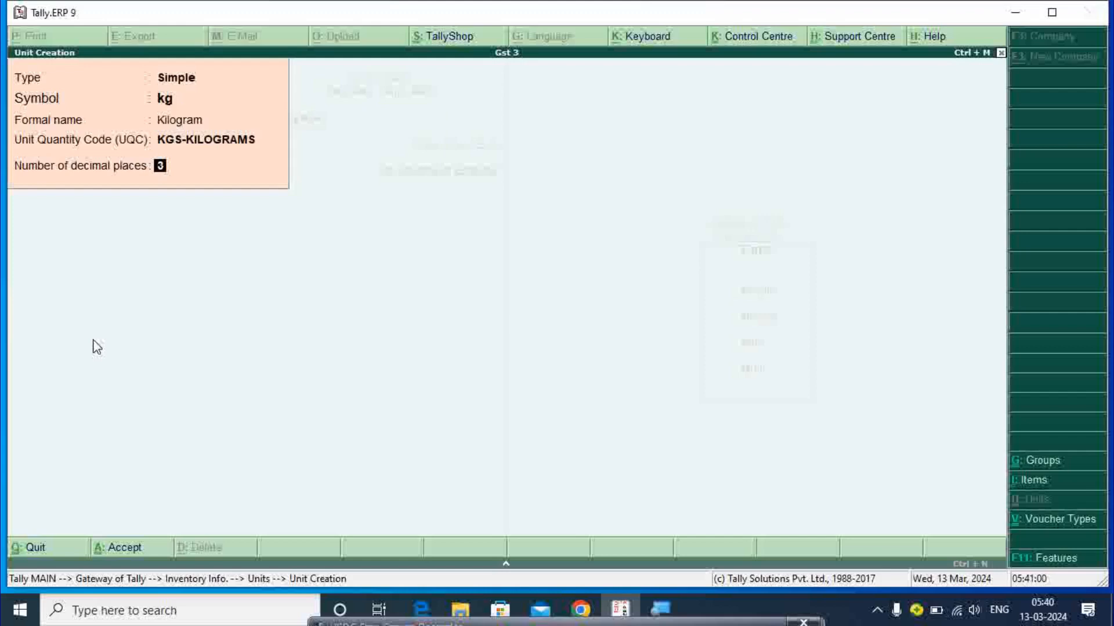
{"action": "key", "text": "Return"}
{"action": "key", "text": "Return"}
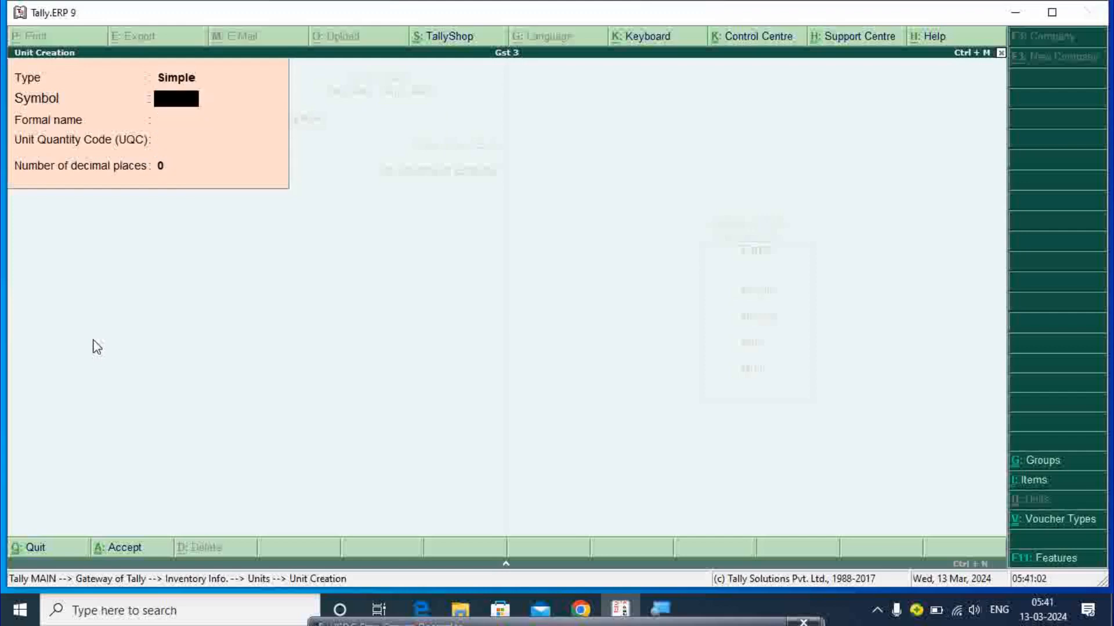
- Enter a second simple unit with the symbol ltr and the formal name Litter
{"action": "type", "text": "ltr"}
{"action": "key", "text": "Return"}
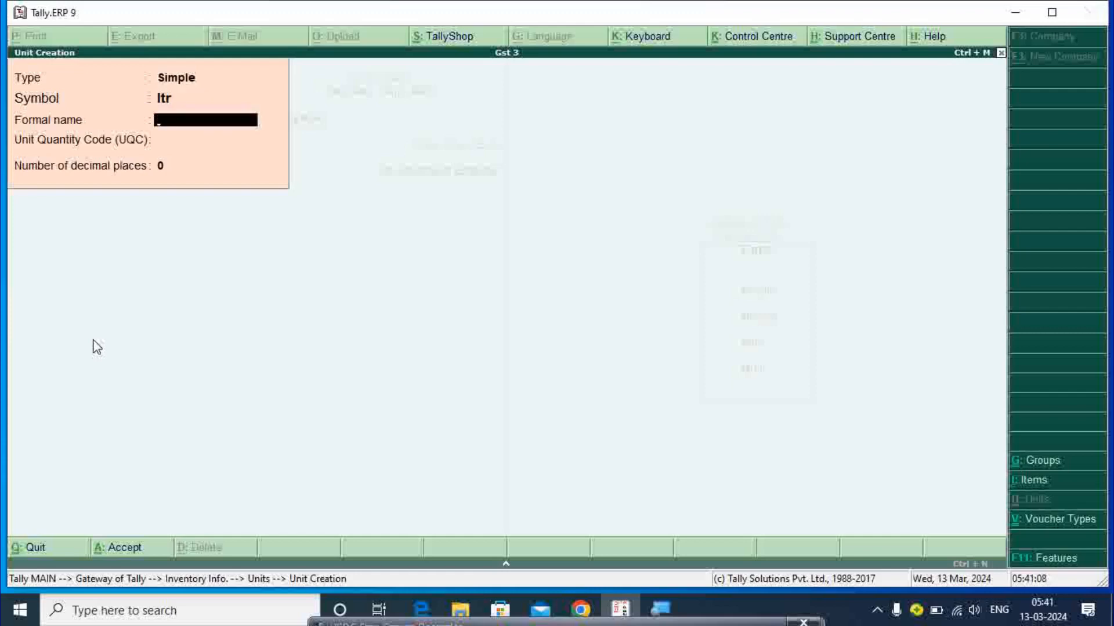
{"action": "type", "text": "Litter"}
{"action": "key", "text": "Return"}
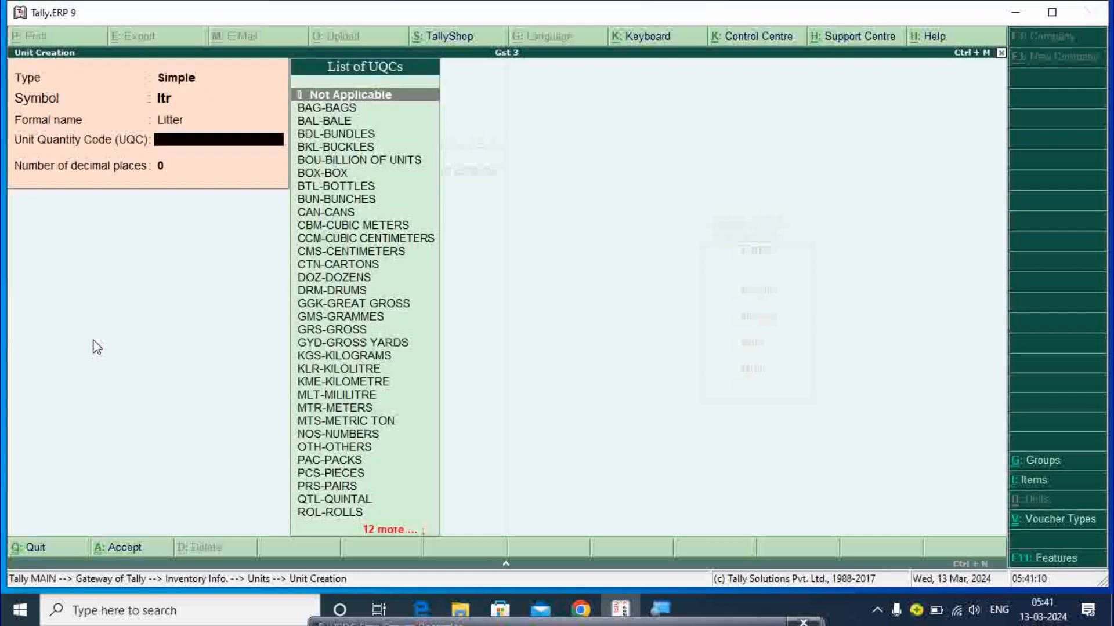
- Assign the MLT-MILILITRE quantity code to the ltr unit with 3 decimal places, save it, and leave unit creation
{"action": "type", "text": "li"}
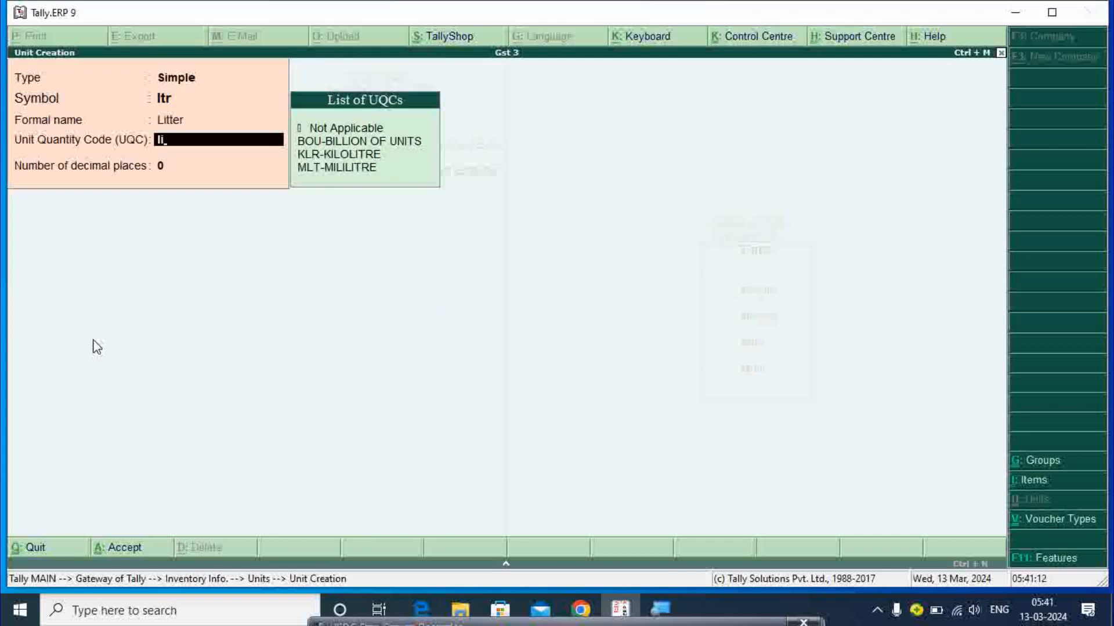
{"action": "key", "text": "Down"}
{"action": "key", "text": "Down"}
{"action": "key", "text": "Down"}
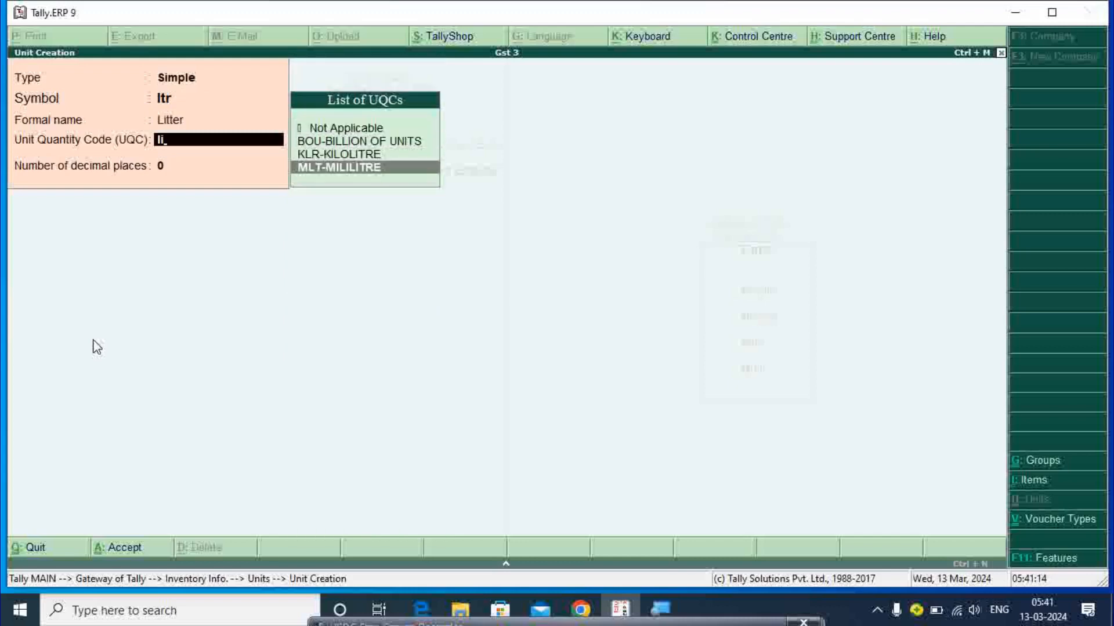
{"action": "key", "text": "Return"}
{"action": "key", "text": "Return"}
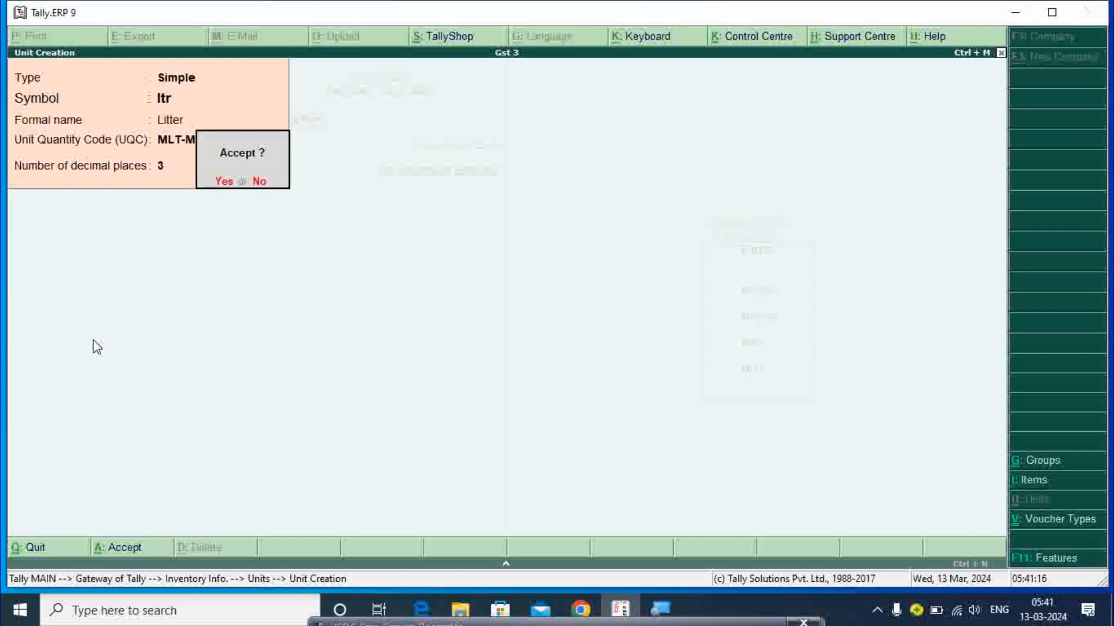
{"action": "key", "text": "Return"}
{"action": "key", "text": "Escape"}
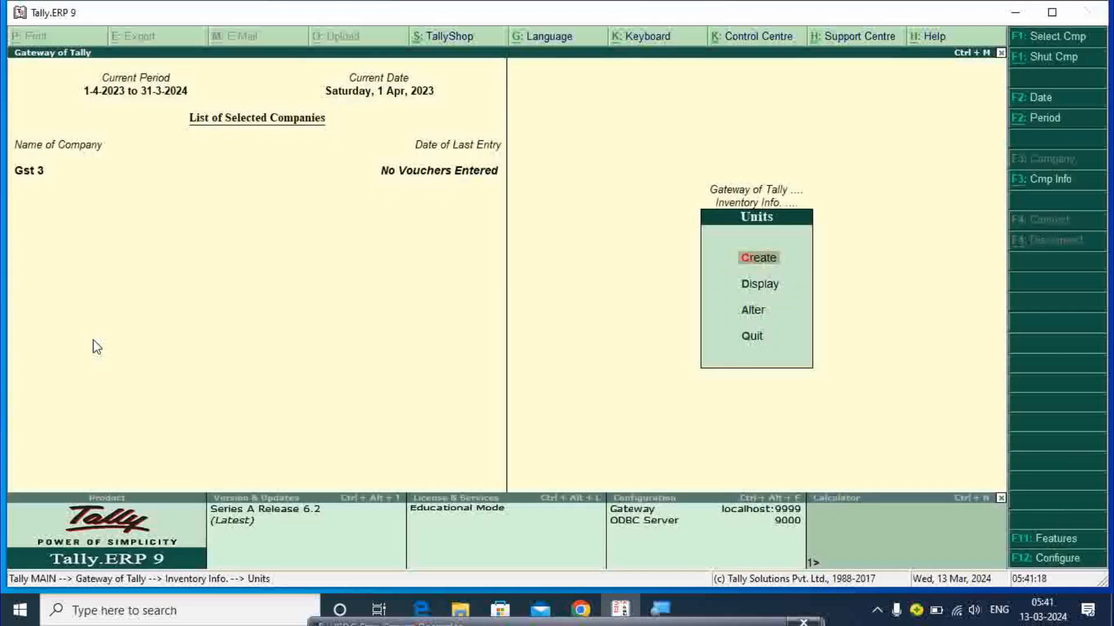
- Start a new stock item named Chana Dal, leaving the alias blank
{"action": "key", "text": "Escape"}
{"action": "key", "text": "Up"}
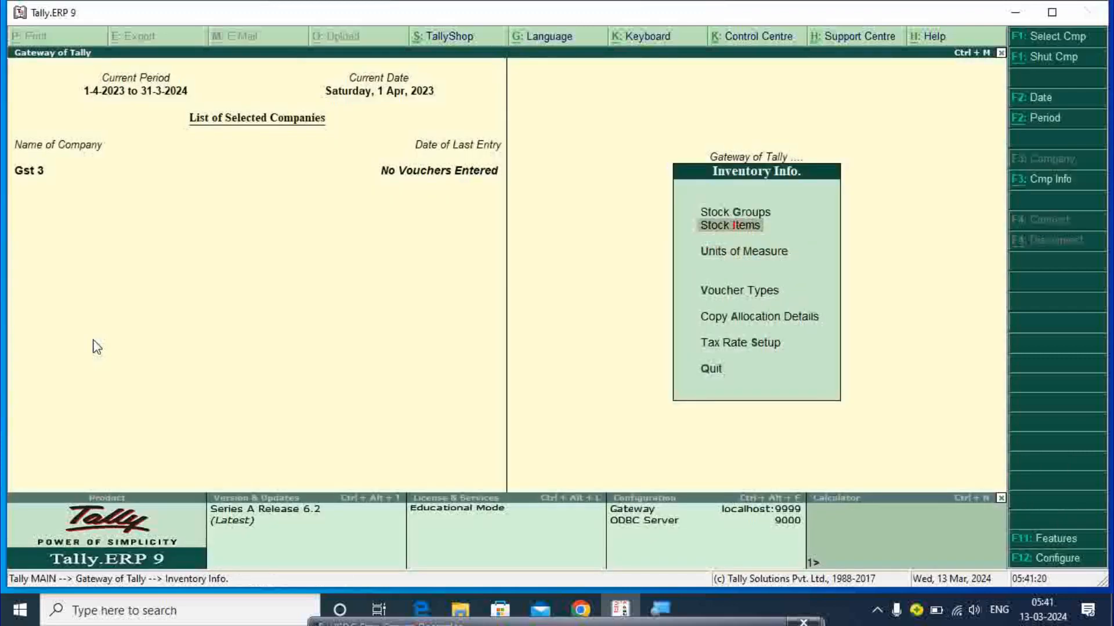
{"action": "key", "text": "Return"}
{"action": "key", "text": "Return"}
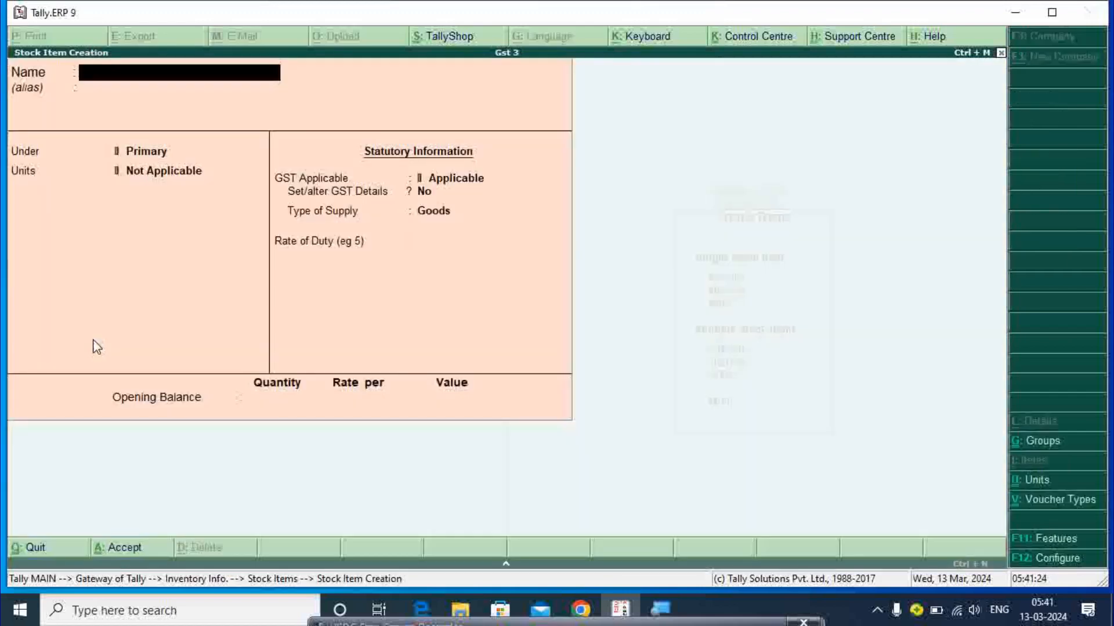
{"action": "type", "text": "Chana Dal"}
{"action": "key", "text": "Return"}
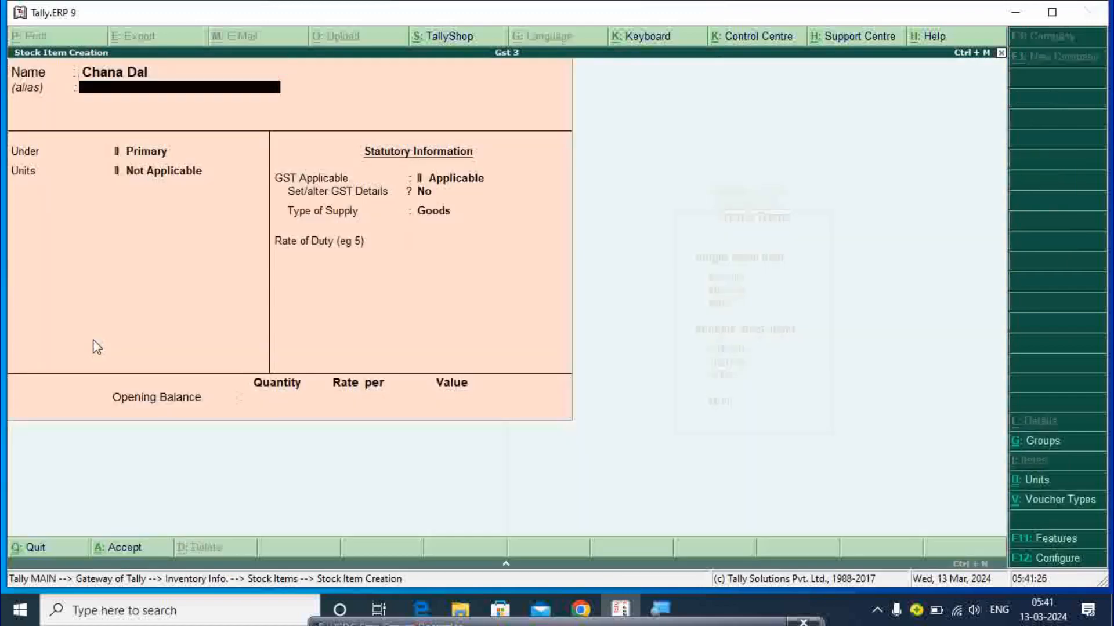
{"action": "key", "text": "Return"}
- Place Chana Dal under the Dal stock group with kg as its unit, keeping GST set to Applicable
{"action": "type", "text": "Da"}
{"action": "key", "text": "Return"}
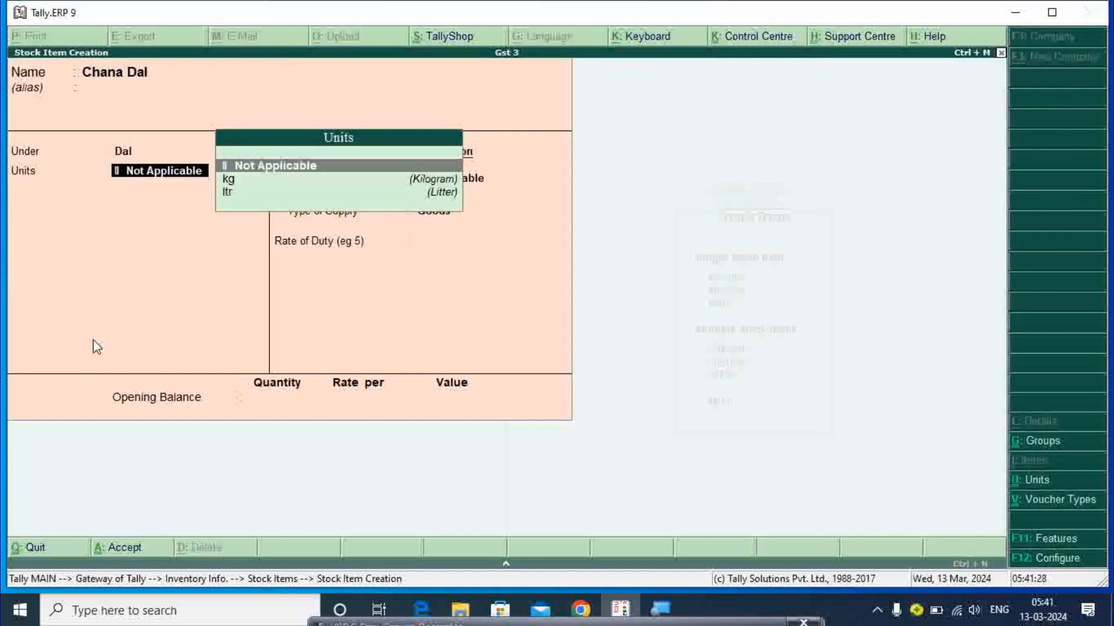
{"action": "key", "text": "Down"}
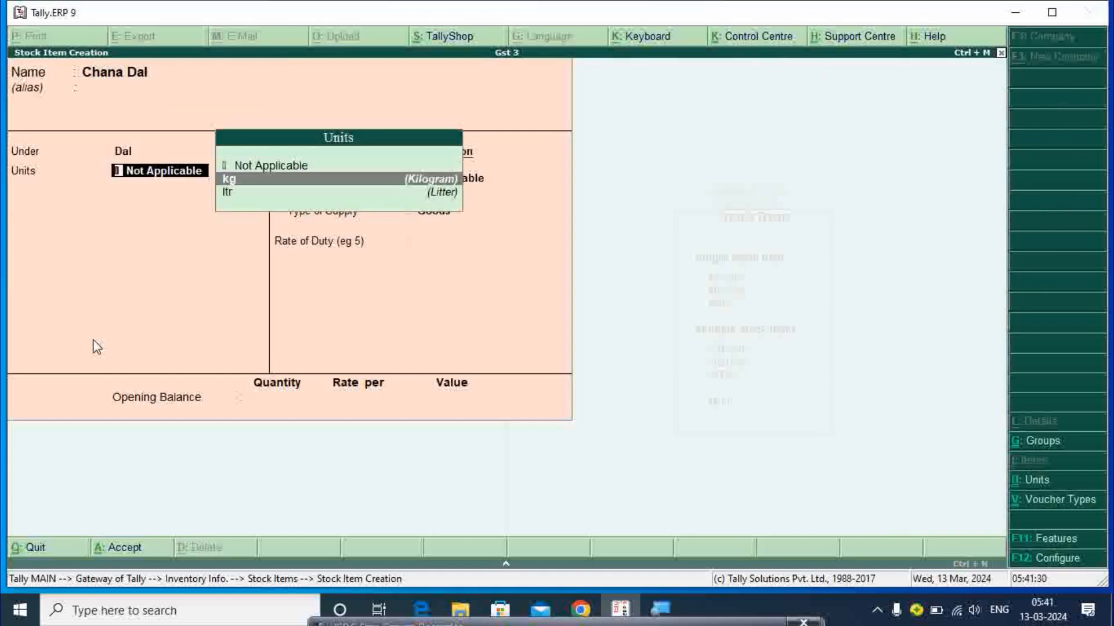
{"action": "key", "text": "Return"}
{"action": "key", "text": "Return"}
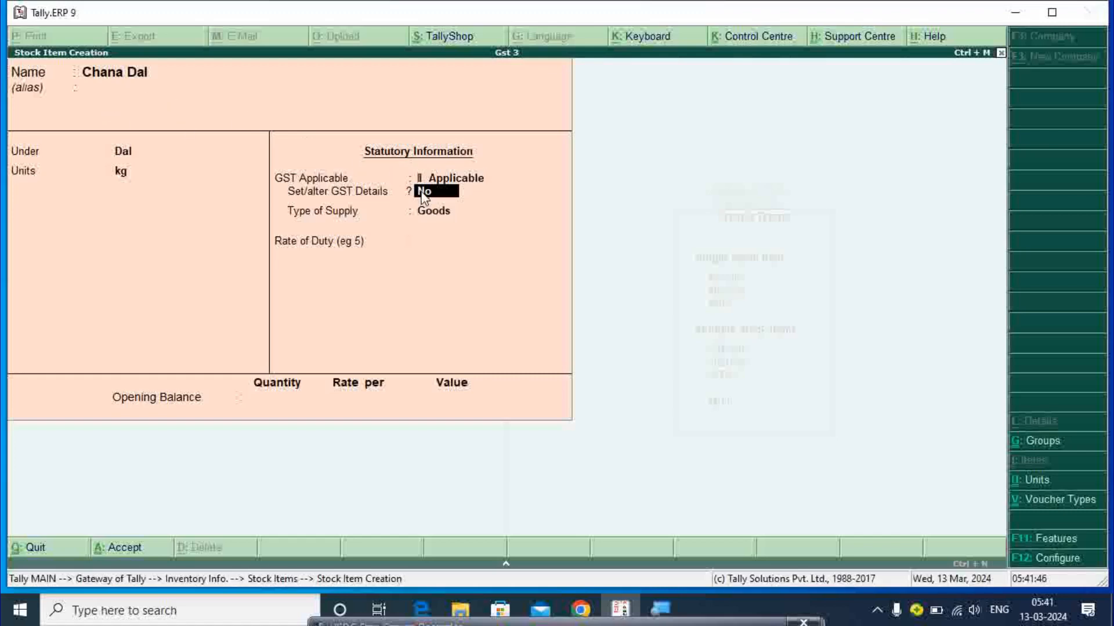
- In Chana Dal's GST details configuration, enable HSN/SAC details, type of goods, reverse charge calculation, ineligible input credit and all GST tax types
{"action": "key", "text": "y"}
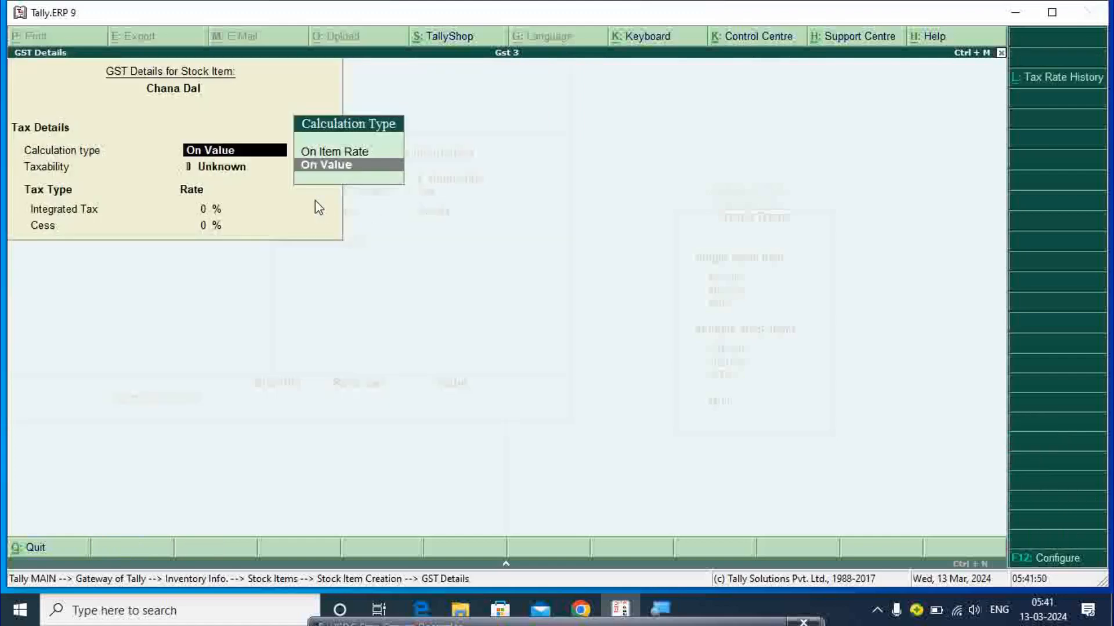
{"action": "key", "text": "Return"}
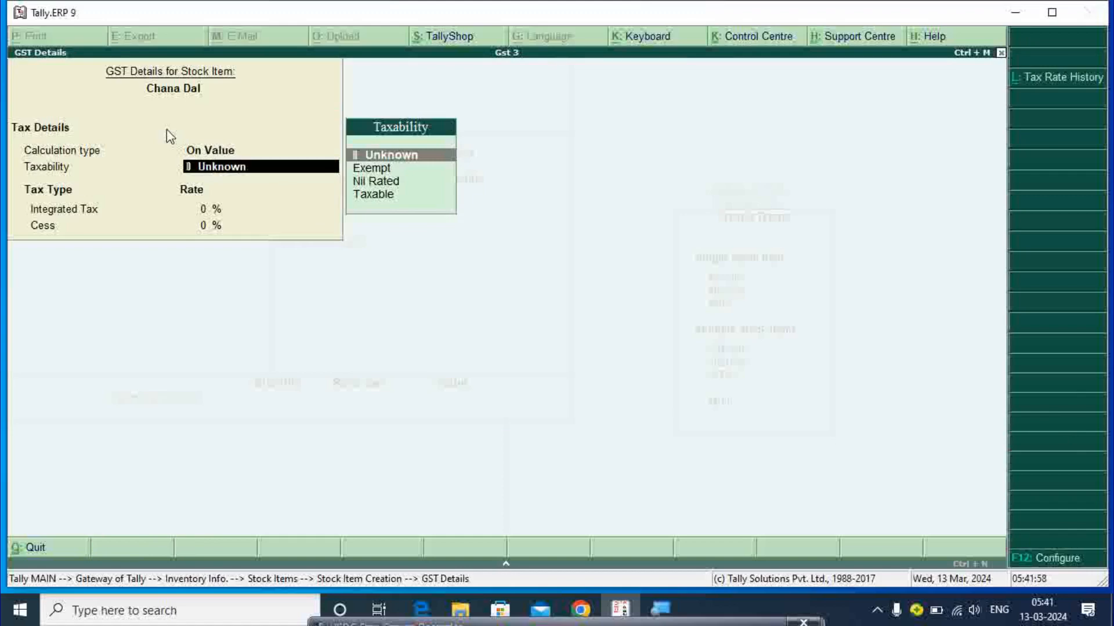
{"action": "key", "text": "F12"}
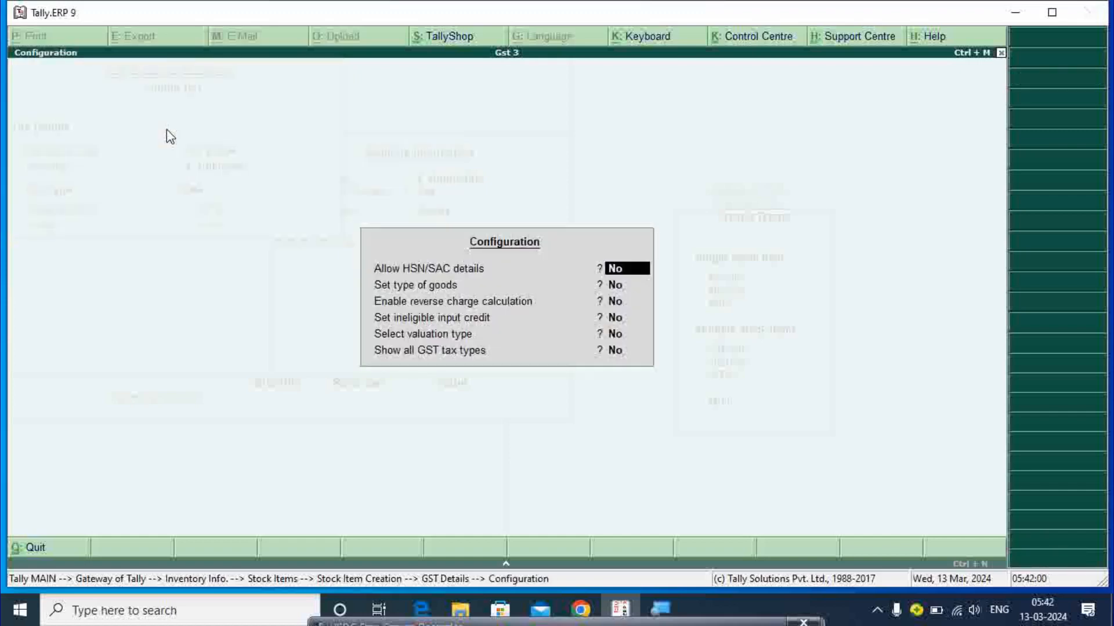
{"action": "key", "text": "y"}
{"action": "key", "text": "Return"}
{"action": "key", "text": "y"}
{"action": "key", "text": "Return"}
{"action": "key", "text": "y"}
{"action": "key", "text": "Return"}
{"action": "key", "text": "y"}
{"action": "key", "text": "Return"}
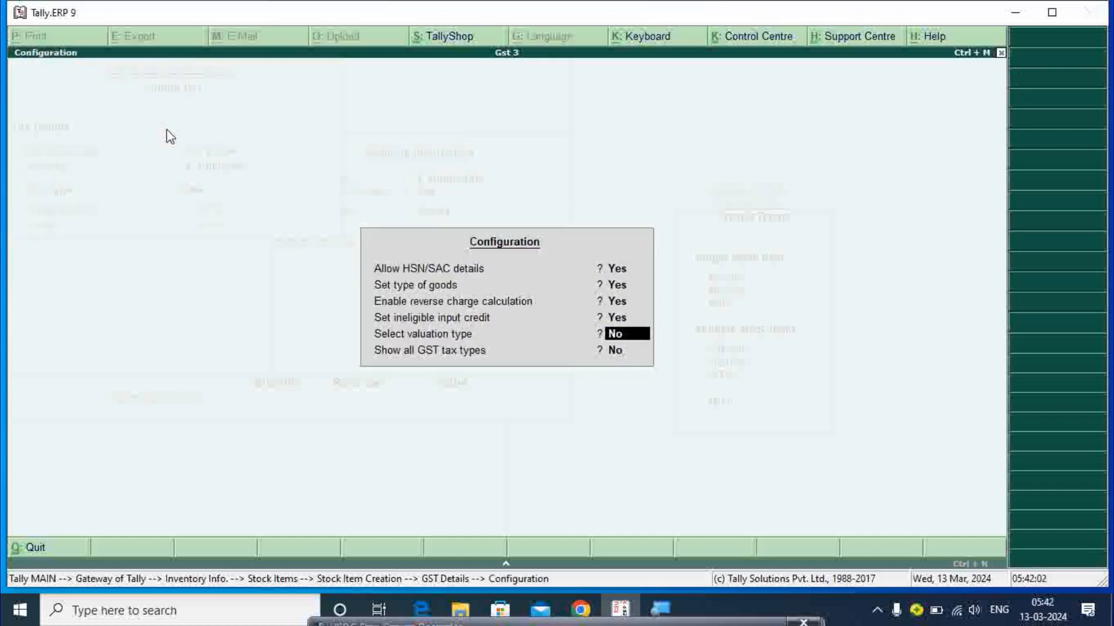
{"action": "key", "text": "Return"}
{"action": "key", "text": "y"}
{"action": "key", "text": "Return"}
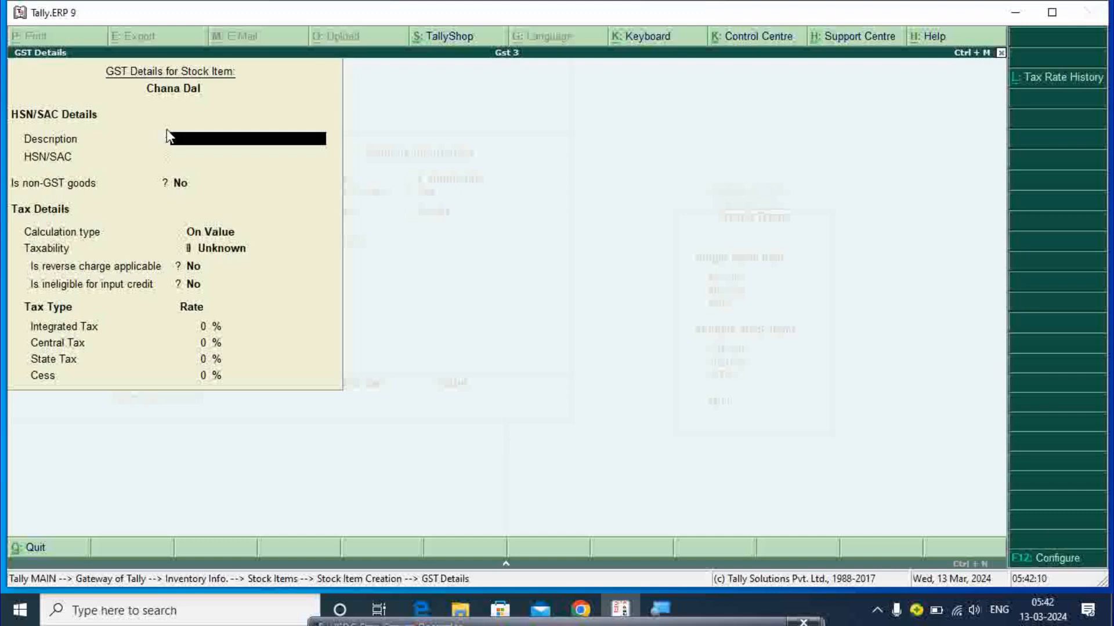
- Enter Kirana Shop as Chana Dal's GST description, leaving HSN/SAC blank and non-GST goods at No
{"action": "type", "text": "Xi"}
{"action": "type", "text": "rana Sho"}
{"action": "type", "text": "p"}
{"action": "key", "text": "Return"}
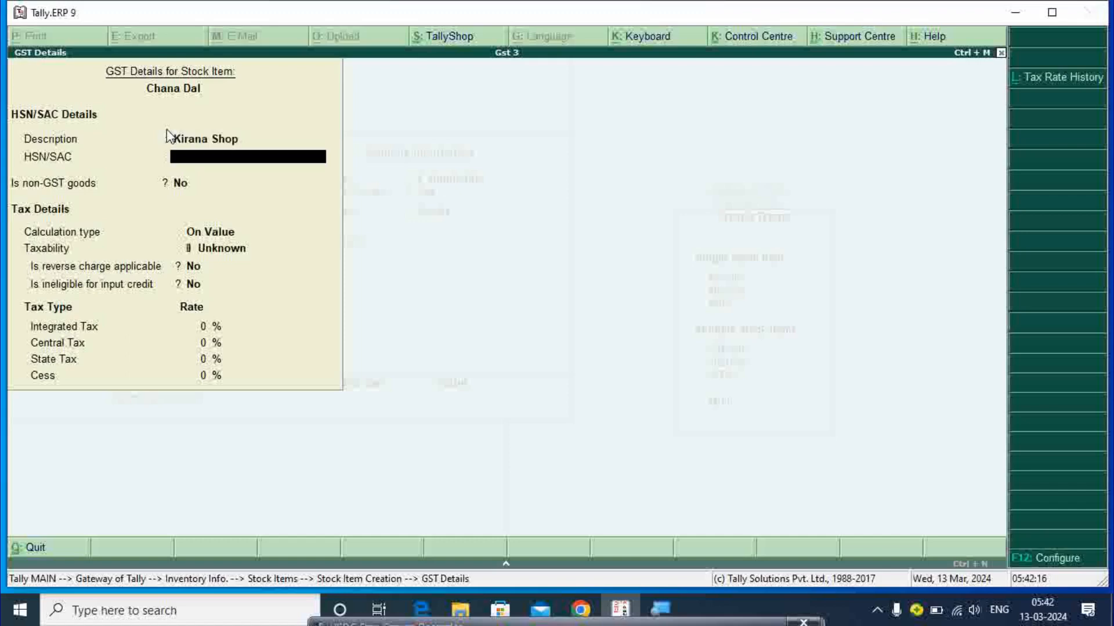
{"action": "key", "text": "Return"}
- Keep the calculation type On Value, set taxability to Taxable, and leave reverse charge and input credit ineligibility at No
{"action": "key", "text": "Return"}
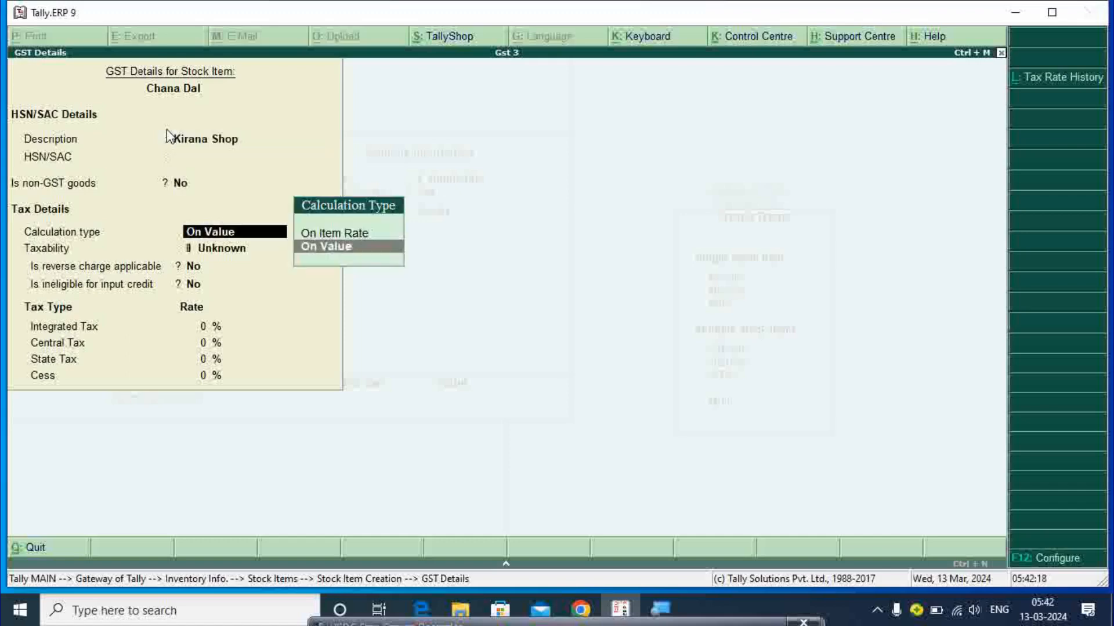
{"action": "key", "text": "Return"}
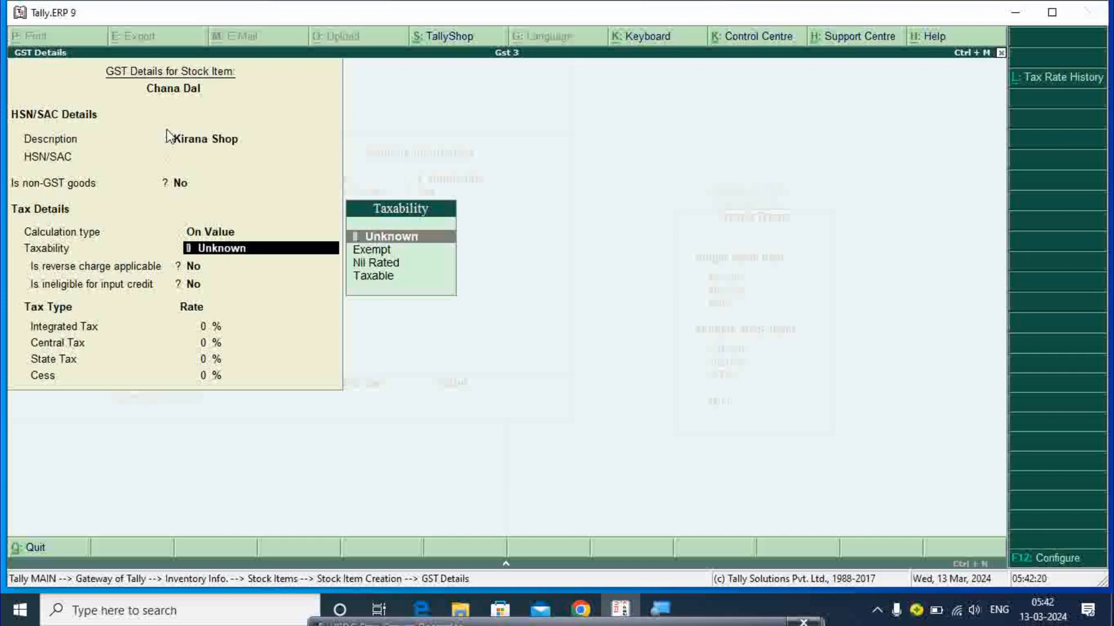
{"action": "key", "text": "Down"}
{"action": "key", "text": "Down"}
{"action": "key", "text": "Down"}
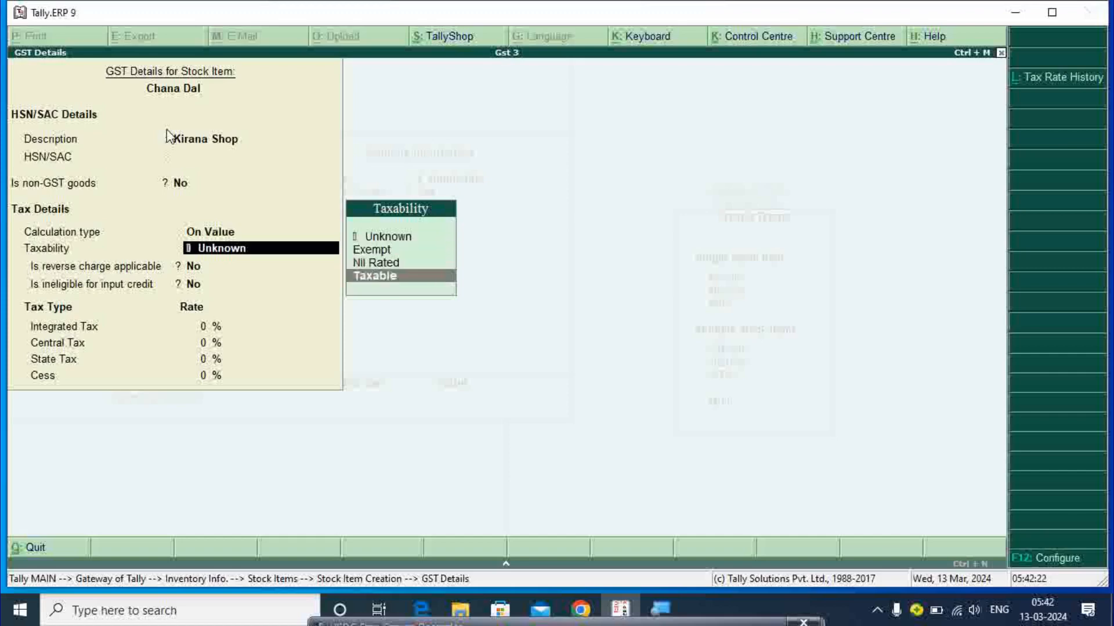
{"action": "key", "text": "Return"}
{"action": "key", "text": "Return"}
{"action": "key", "text": "Return"}
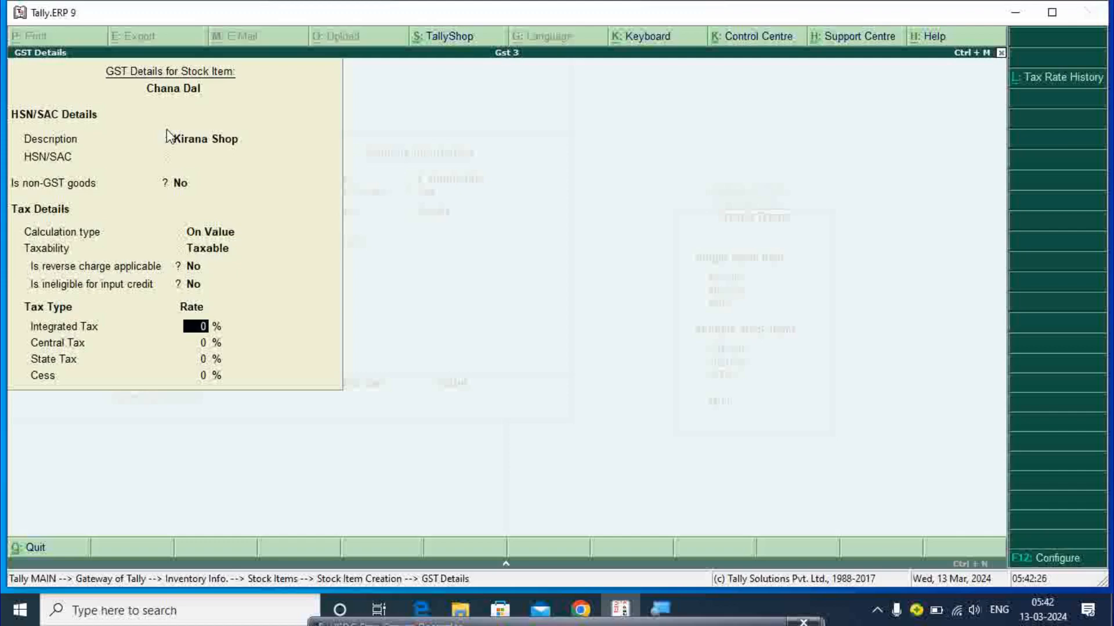
- Set Chana Dal's integrated tax rate to 3% and accept the 1.50% central and state tax rates and 0% cess
{"action": "type", "text": "3"}
{"action": "key", "text": "Return"}
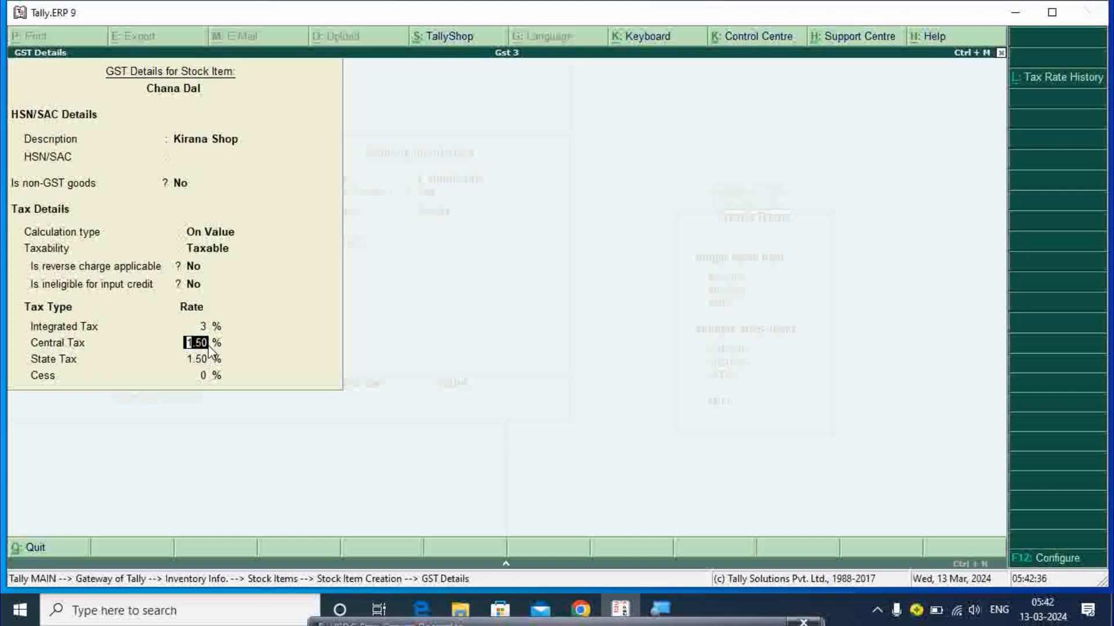
{"action": "key", "text": "Return"}
- Leave Chana Dal's rate of duty and opening balance blank, and save the stock item
{"action": "key", "text": "Return"}
{"action": "key", "text": "Return"}
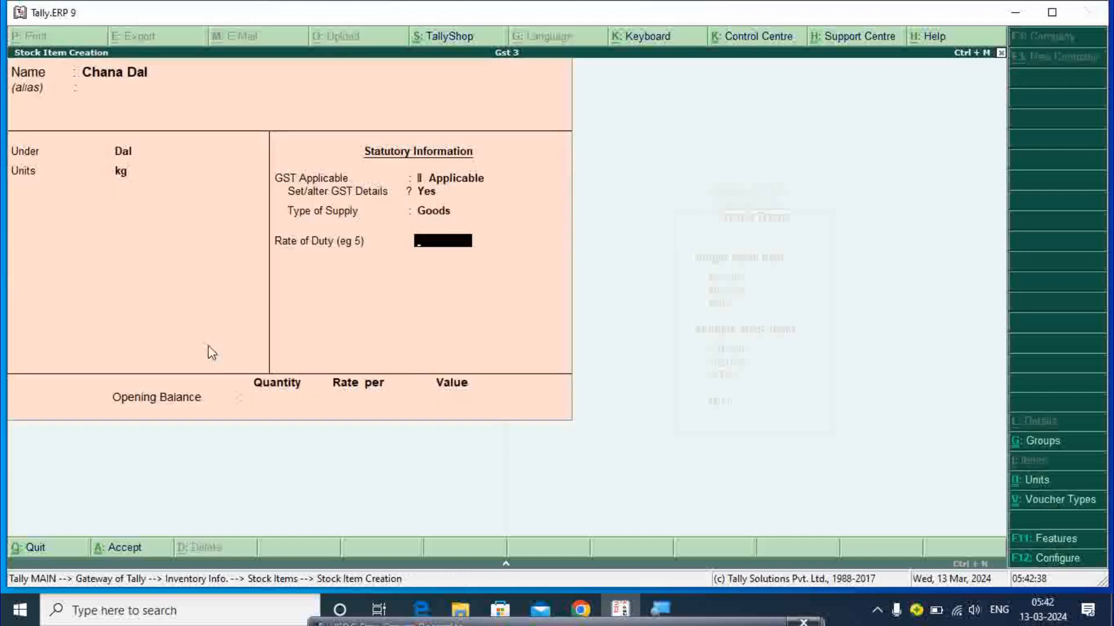
{"action": "key", "text": "BackSpace"}
{"action": "key", "text": "Return"}
{"action": "key", "text": "Return"}
{"action": "key", "text": "Return"}
{"action": "key", "text": "Return"}
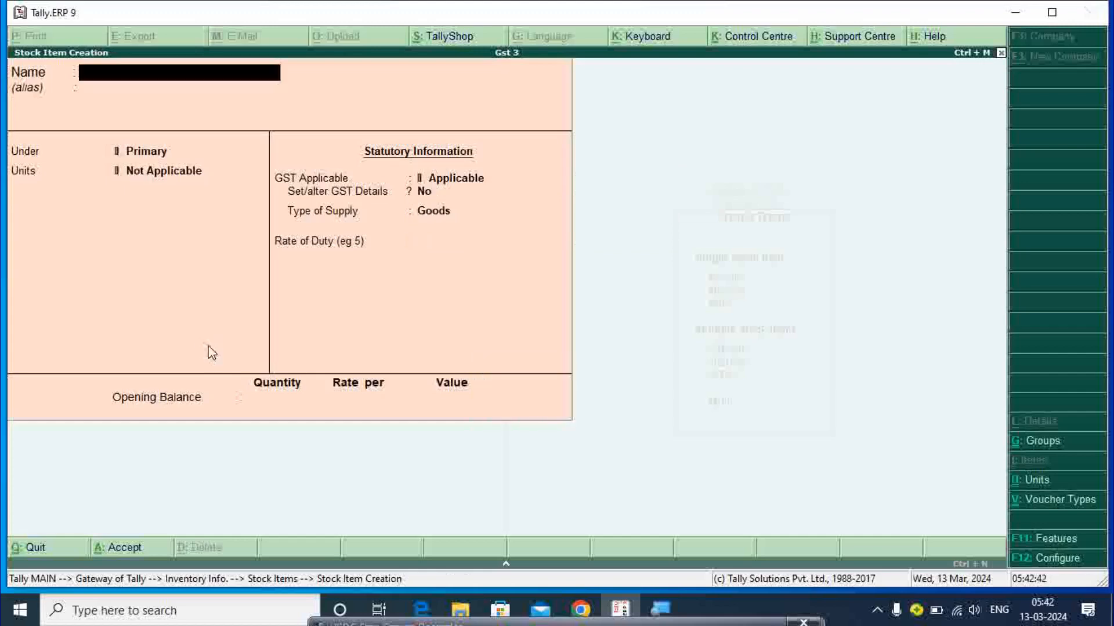
- Start a stock item named Tuar Dal under the Dal group with kg as its unit, and open its GST details
{"action": "type", "text": "Tuar dal"}
{"action": "key", "text": "Return"}
{"action": "type", "text": "Da"}
{"action": "key", "text": "Return"}
{"action": "type", "text": "kg"}
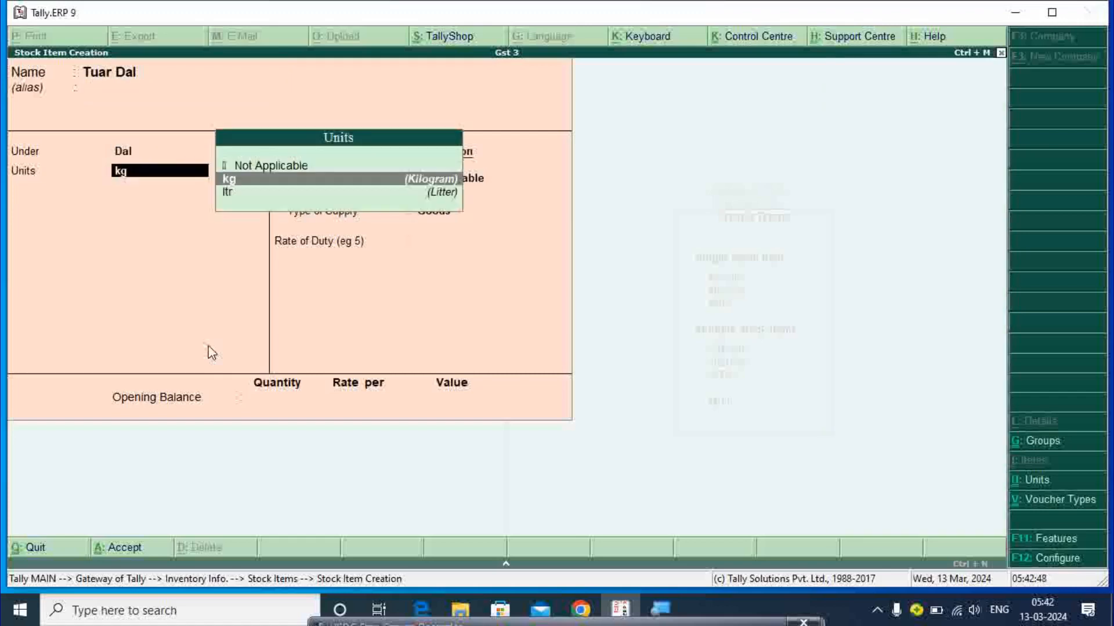
{"action": "key", "text": "Return"}
{"action": "key", "text": "Return"}
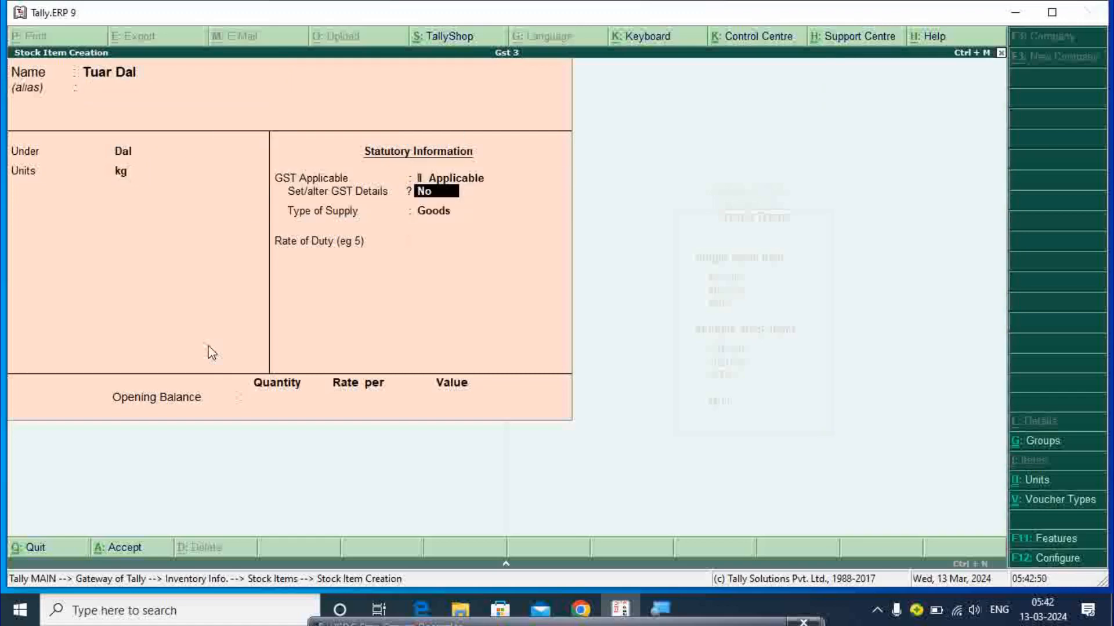
{"action": "key", "text": "y"}
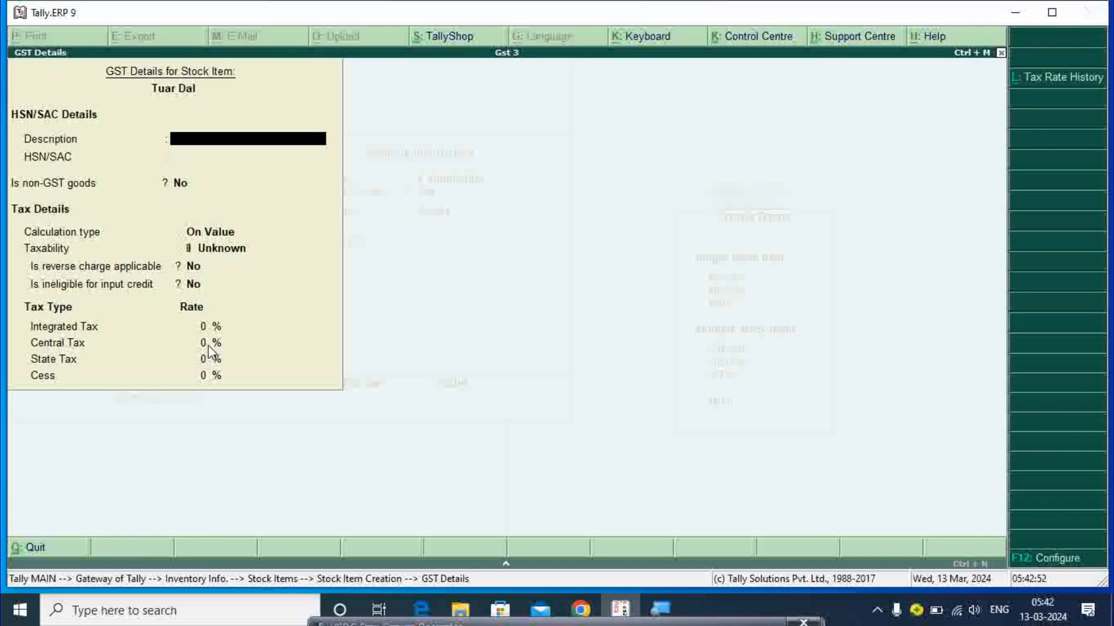
- Enter Kirana Shop as Tuar Dal's GST description, leave HSN/SAC blank, and keep non-GST goods at No and calculation type On Value
{"action": "type", "text": "Kirana Shop"}
{"action": "key", "text": "Return"}
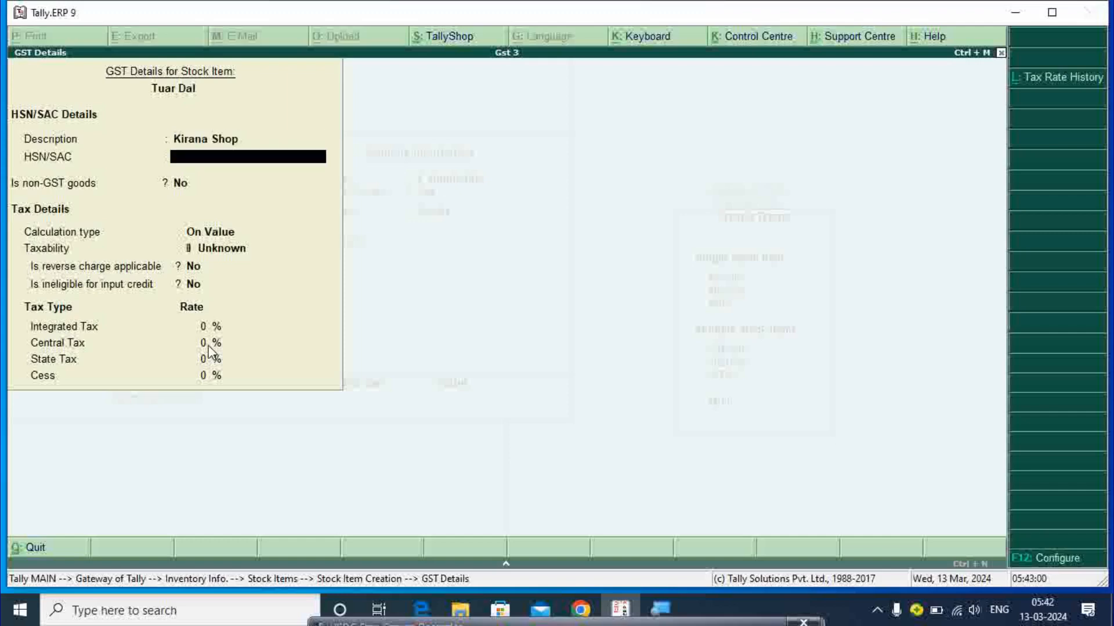
{"action": "key", "text": "Return"}
{"action": "key", "text": "Return"}
- Set Tuar Dal's taxability to Taxable and leave reverse charge and input credit ineligibility at No
{"action": "key", "text": "Return"}
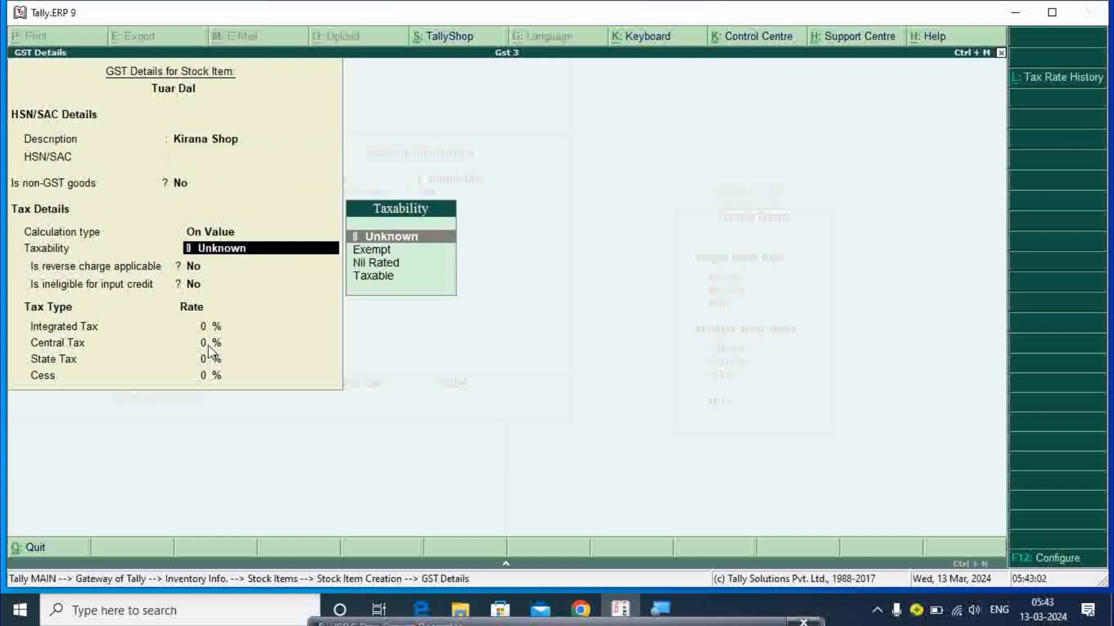
{"action": "key", "text": "Down"}
{"action": "key", "text": "Down"}
{"action": "key", "text": "Down"}
{"action": "key", "text": "Return"}
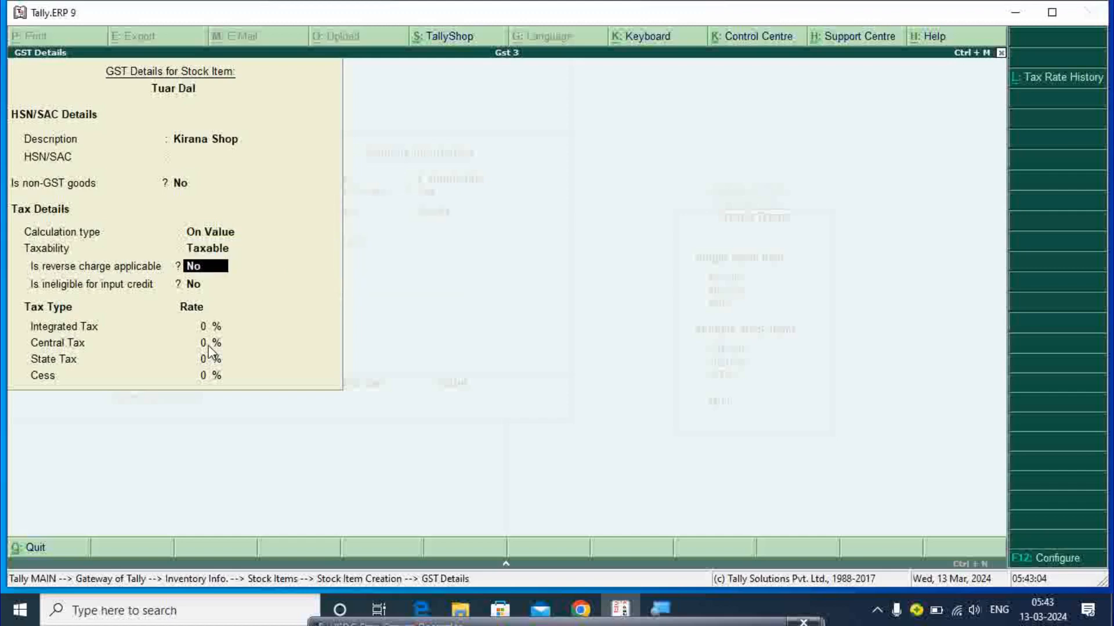
{"action": "key", "text": "Return"}
{"action": "key", "text": "Return"}
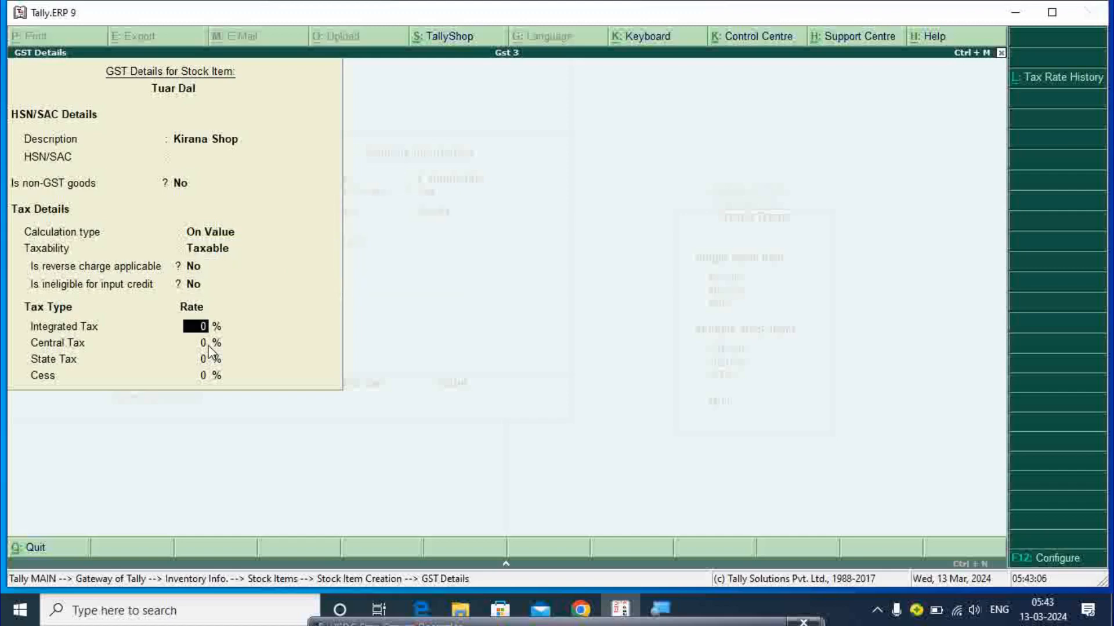
- Set Tuar Dal's integrated tax rate to 5%, accept the remaining defaults, and save the stock item
{"action": "type", "text": "5"}
{"action": "key", "text": "Return"}
{"action": "key", "text": "Return"}
{"action": "key", "text": "Return"}
{"action": "key", "text": "Return"}
{"action": "key", "text": "Return"}
{"action": "key", "text": "Return"}
{"action": "key", "text": "Return"}
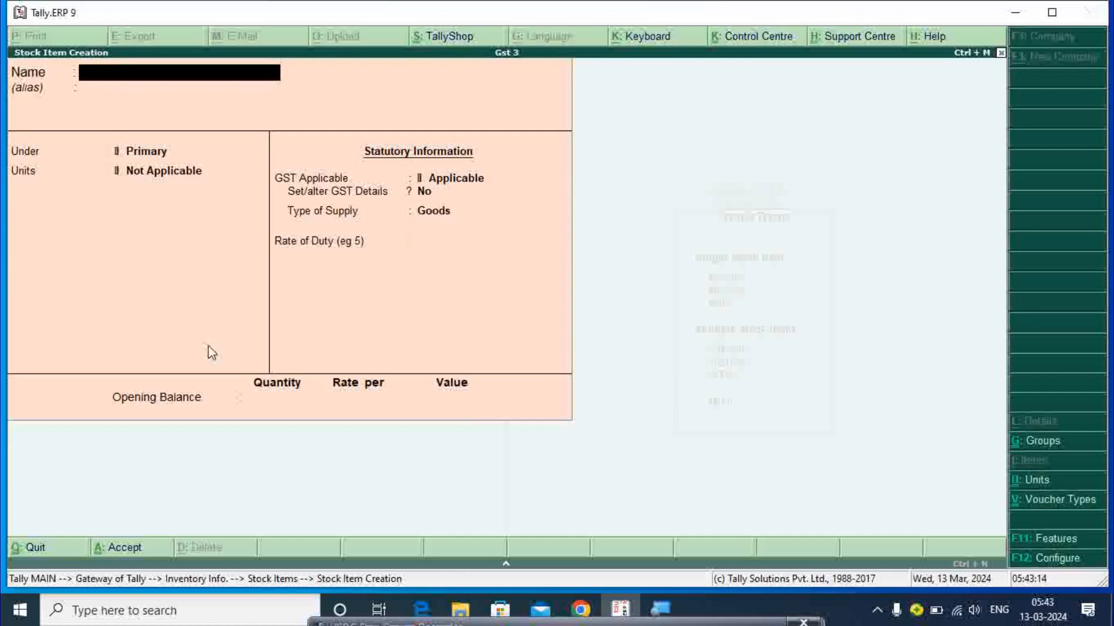
- Start a stock item named Soyabeen Oil with no alias and place it under the Oil group
{"action": "type", "text": "Soyabeen Oi"}
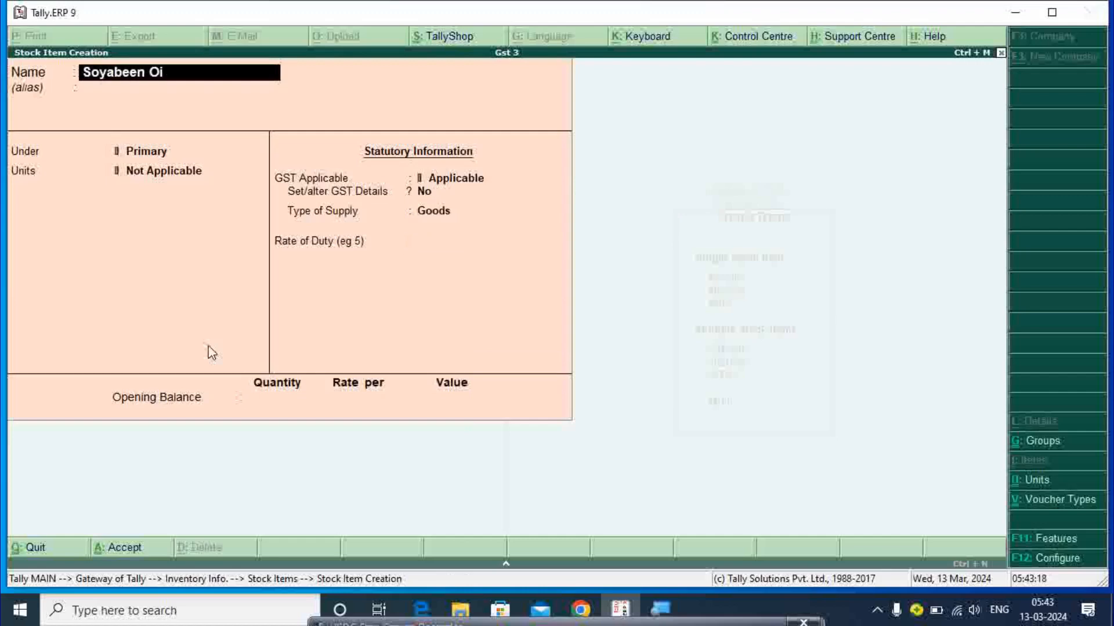
{"action": "type", "text": "l"}
{"action": "key", "text": "Return"}
{"action": "key", "text": "Return"}
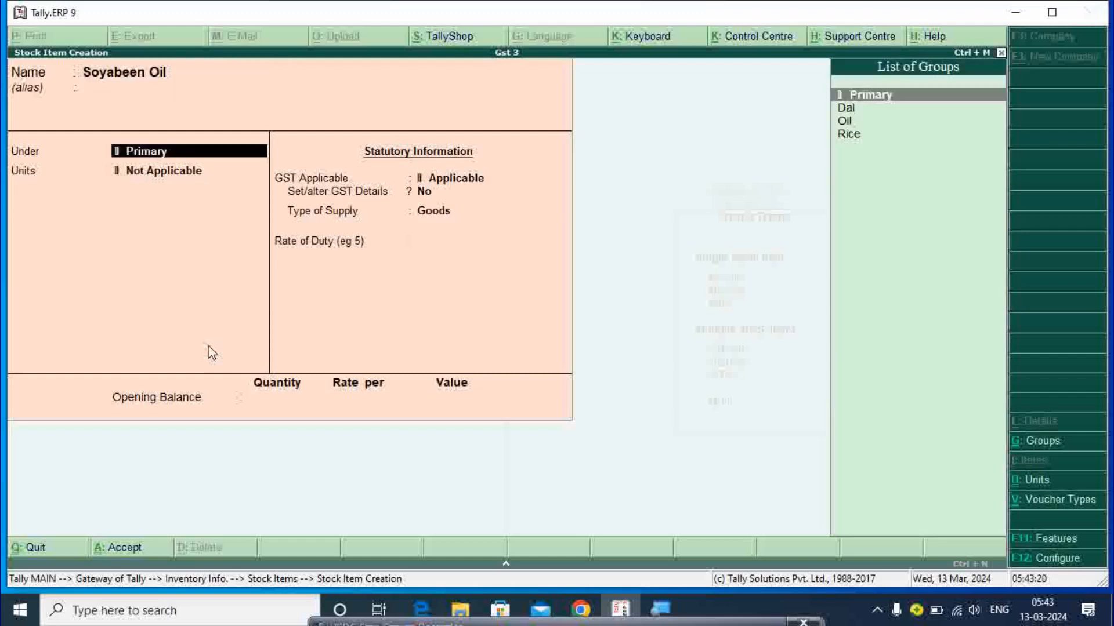
{"action": "key", "text": "Down"}
{"action": "key", "text": "Down"}
{"action": "key", "text": "Down"}
{"action": "key", "text": "Up"}
{"action": "key", "text": "Return"}
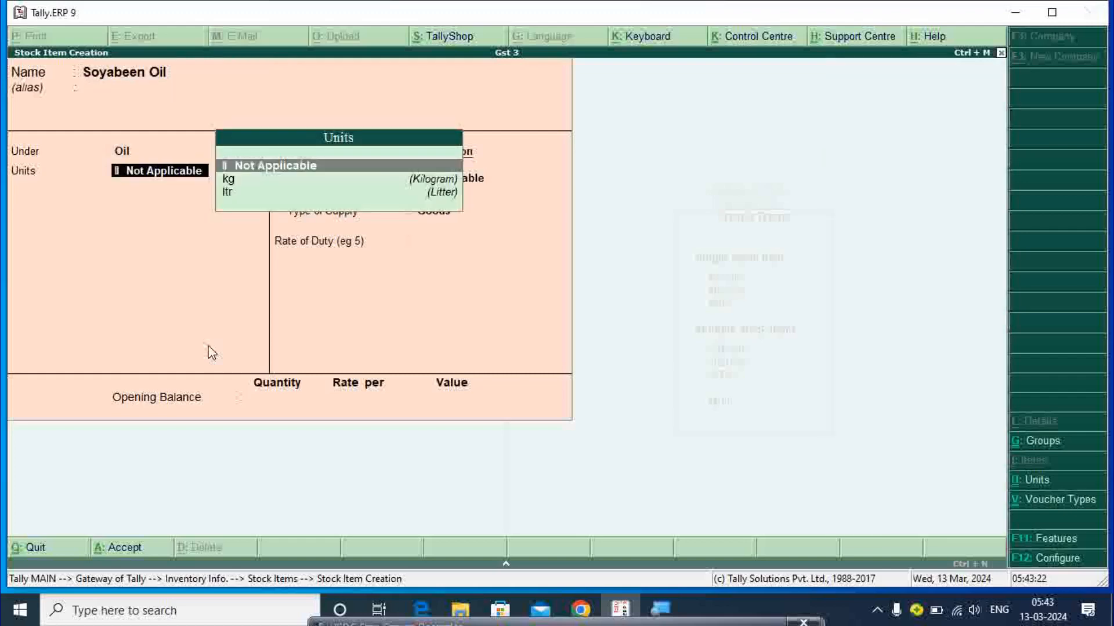
- Set Soyabeen Oil's unit to ltr, keep GST Applicable, and open its GST details
{"action": "key", "text": "Down"}
{"action": "key", "text": "Down"}
{"action": "key", "text": "Return"}
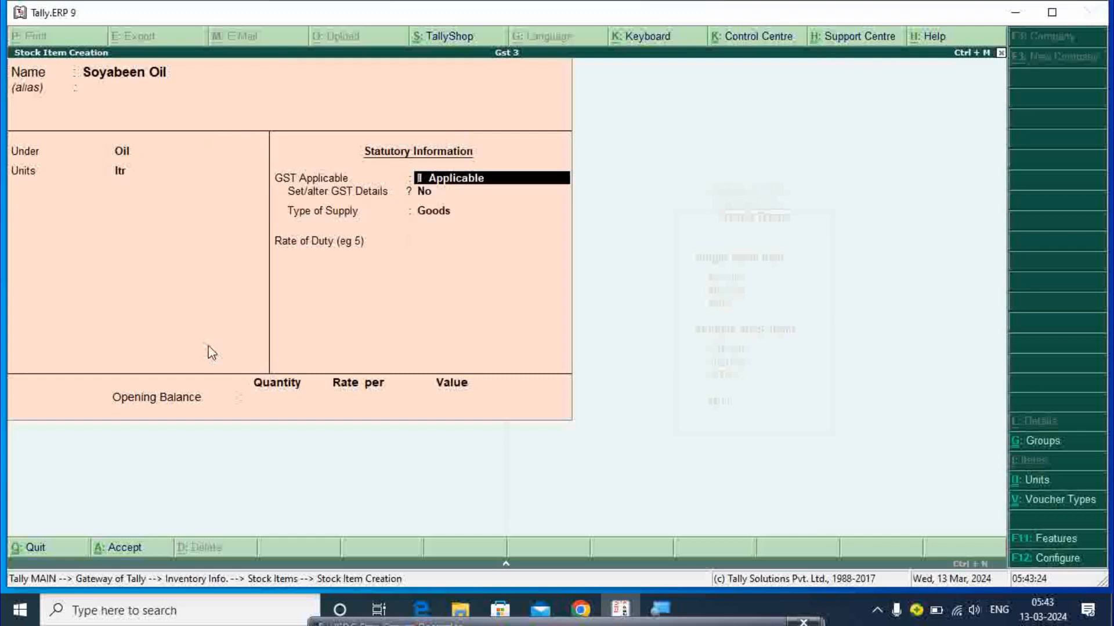
{"action": "key", "text": "Return"}
{"action": "key", "text": "y"}
{"action": "key", "text": "Return"}
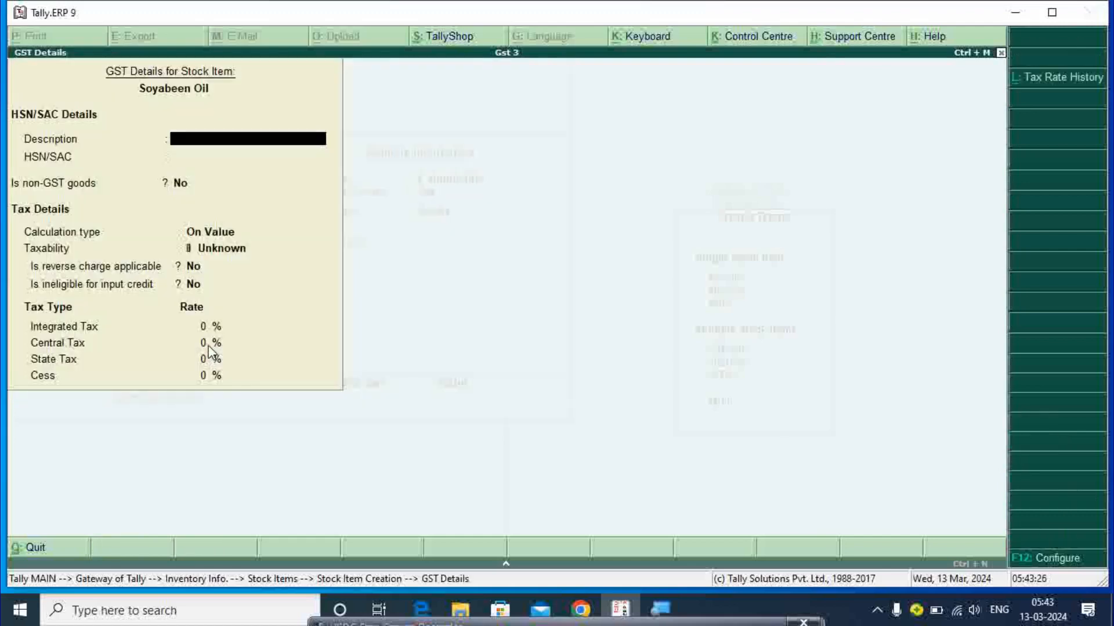
- Enter Fdfsfsgfsg as Soyabeen Oil's GST description, leave HSN/SAC blank, and keep non-GST goods at No and calculation type On Value
{"action": "type", "text": "Fdfsfsgfsg"}
{"action": "key", "text": "Return"}
{"action": "key", "text": "Return"}
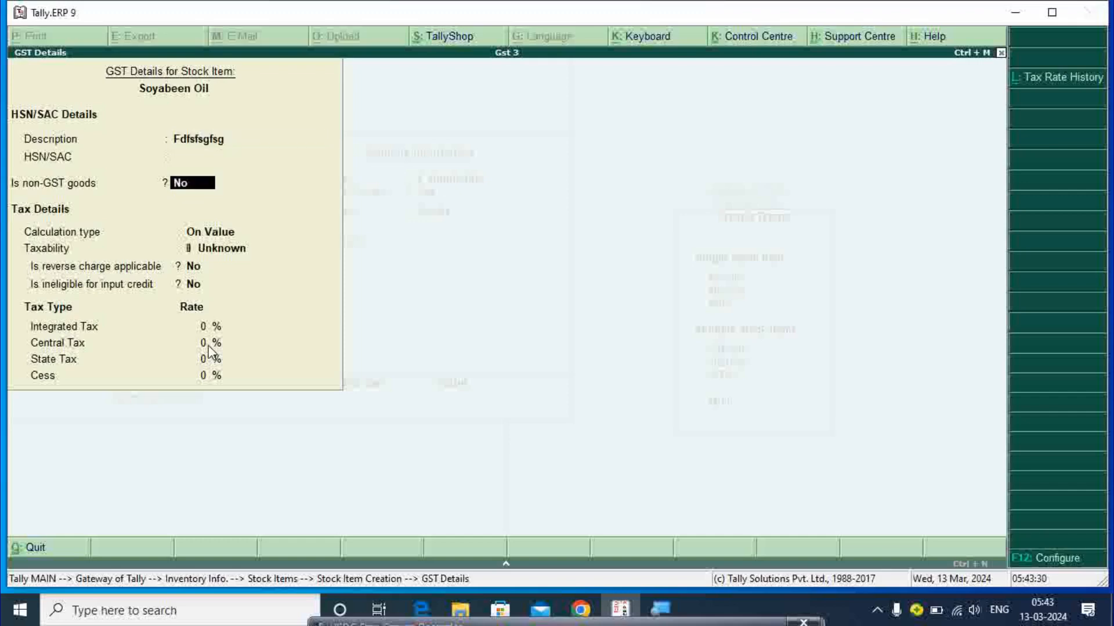
{"action": "key", "text": "Return"}
- Set Soyabeen Oil's taxability to Taxable and leave reverse charge and input credit ineligibility at No
{"action": "key", "text": "Return"}
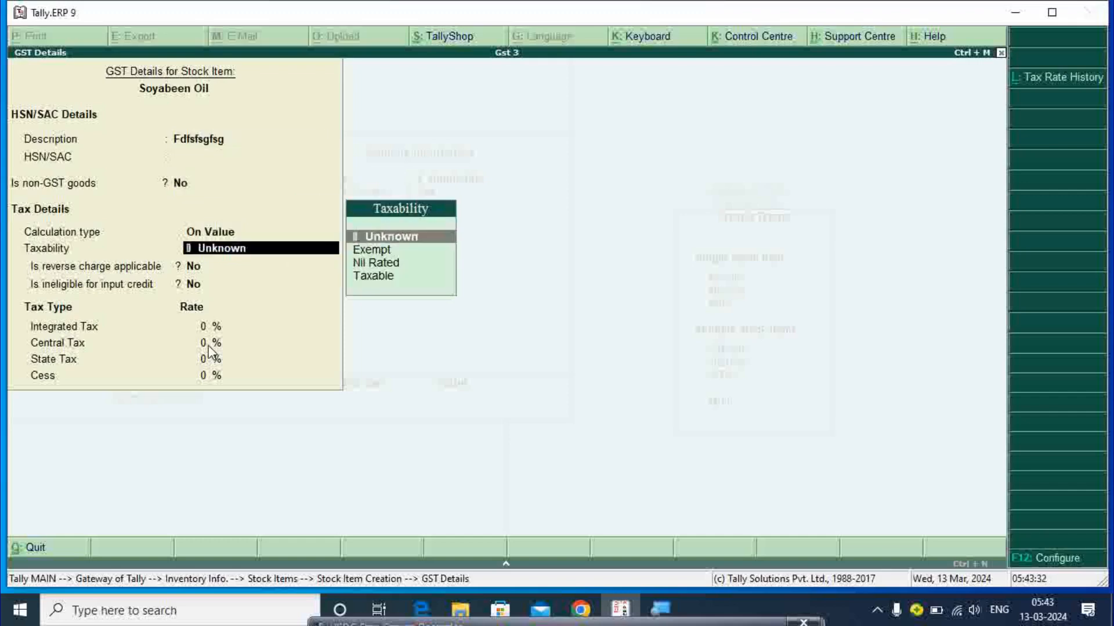
{"action": "key", "text": "Down"}
{"action": "key", "text": "Down"}
{"action": "key", "text": "Down"}
{"action": "key", "text": "Return"}
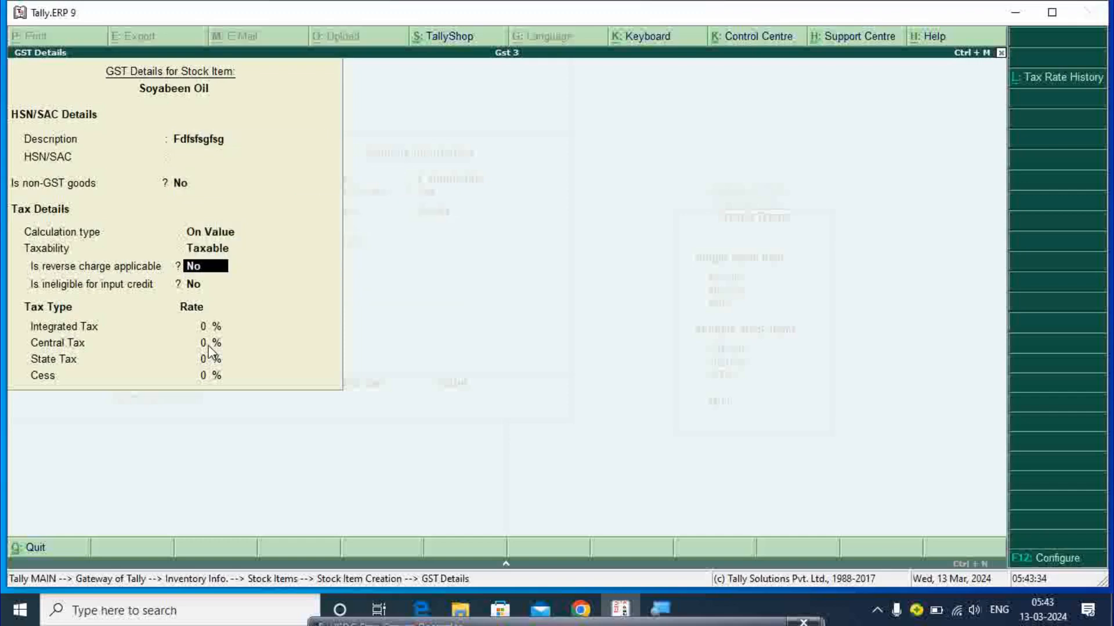
{"action": "key", "text": "Return"}
{"action": "key", "text": "Return"}
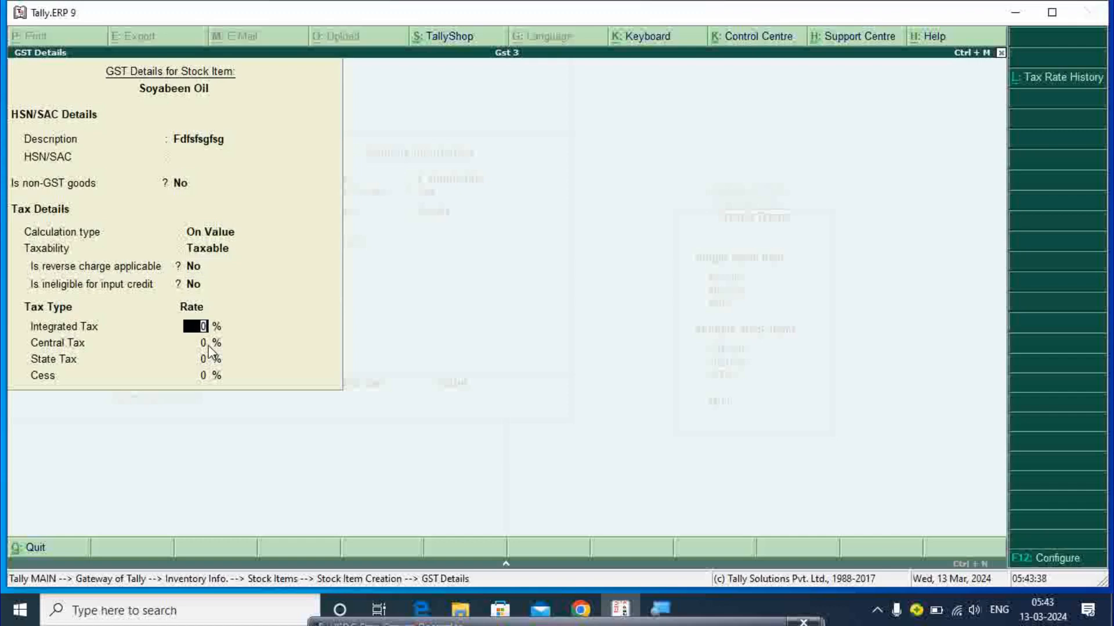
- Set Soyabeen Oil's integrated tax rate to 12%, accept the remaining defaults, and save the stock item
{"action": "type", "text": "12"}
{"action": "key", "text": "Return"}
{"action": "key", "text": "Return"}
{"action": "key", "text": "Return"}
{"action": "key", "text": "Return"}
{"action": "key", "text": "Return"}
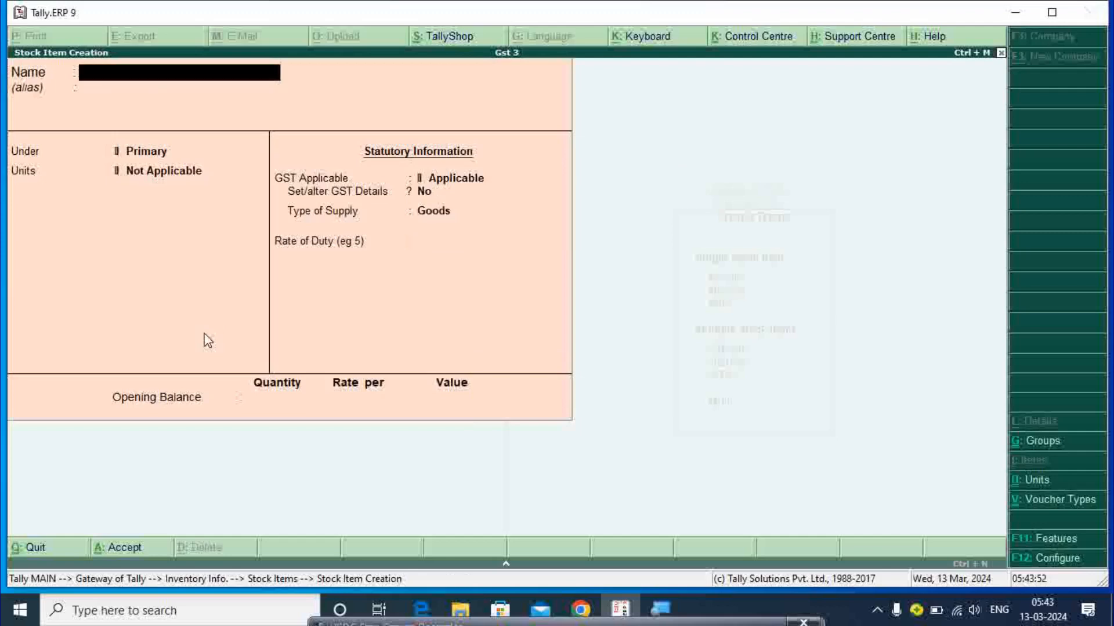
- Start a new stock item named Punjab Rice and leave its alias blank
{"action": "type", "text": "Punjab Rc"}
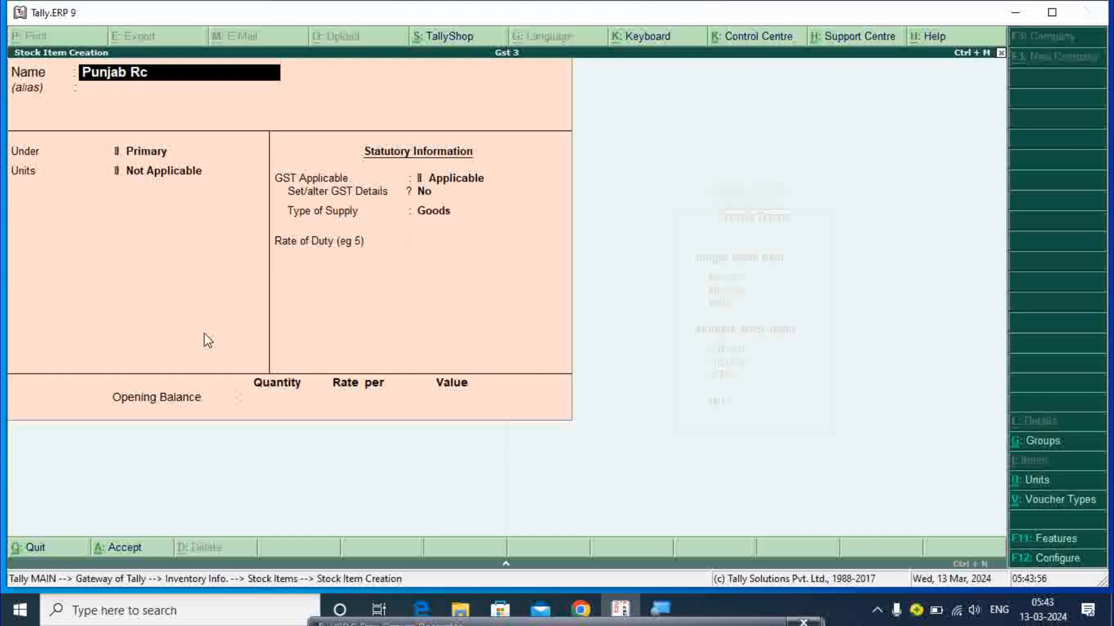
{"action": "key", "text": "BackSpace"}
{"action": "type", "text": "c"}
{"action": "key", "text": "BackSpace"}
{"action": "type", "text": "ice"}
{"action": "key", "text": "Return"}
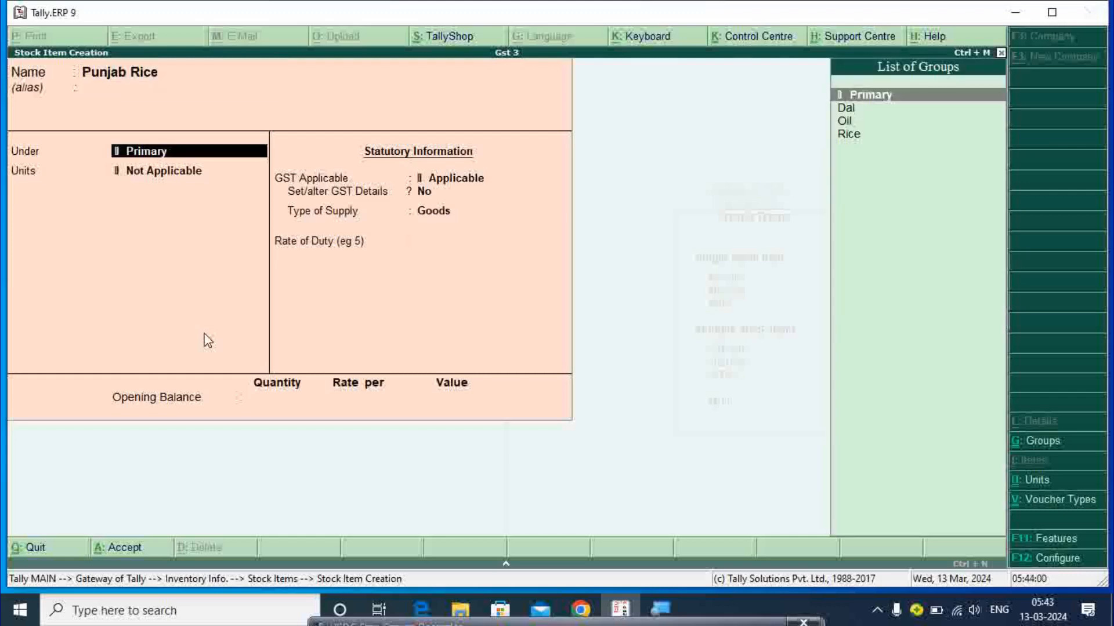
- Place Punjab Rice under the Rice group with kg as its unit, and open its GST details
{"action": "key", "text": "Down"}
{"action": "key", "text": "Down"}
{"action": "key", "text": "Down"}
{"action": "key", "text": "Return"}
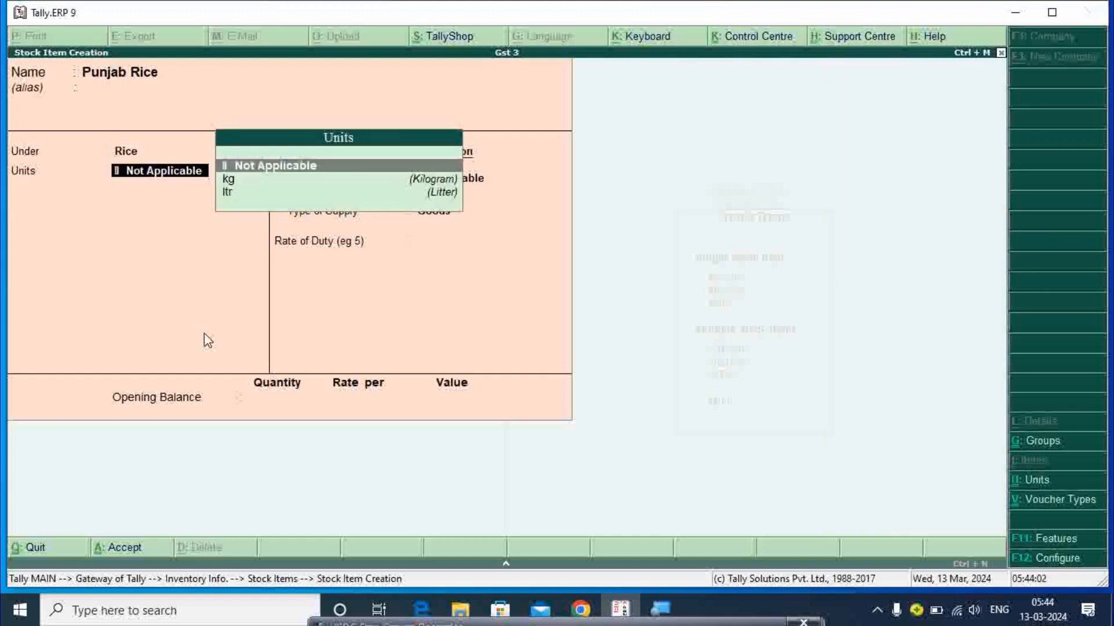
{"action": "key", "text": "Down"}
{"action": "key", "text": "Return"}
{"action": "key", "text": "Return"}
{"action": "key", "text": "y"}
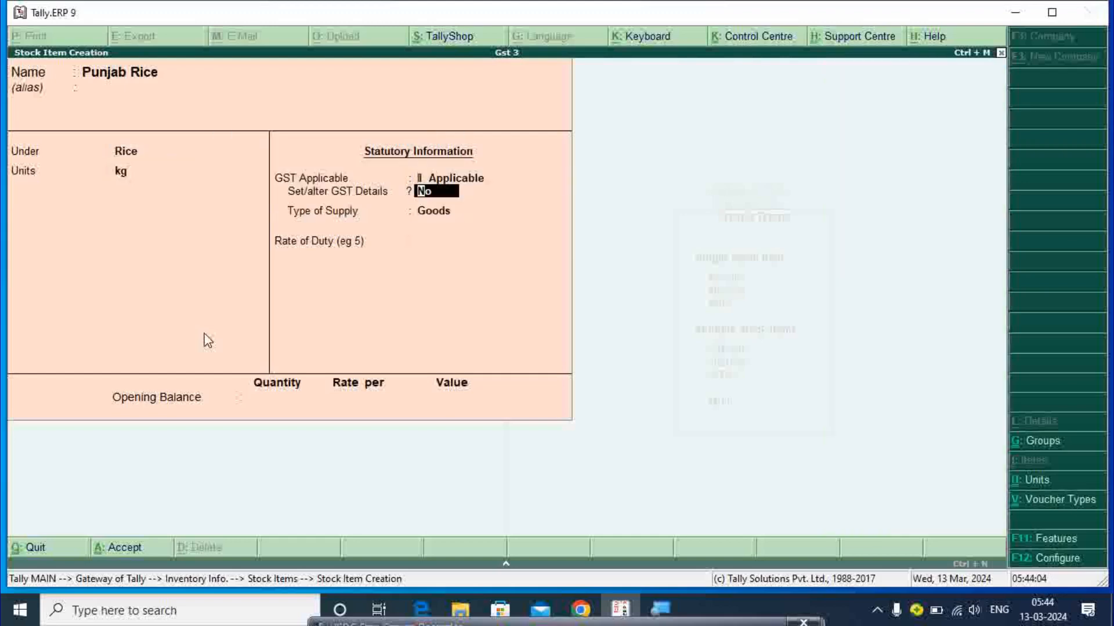
- Enter Fddf as Punjab Rice's GST description, leave HSN/SAC blank, and keep non-GST goods at No and calculation type On Value
{"action": "key", "text": "Return"}
{"action": "type", "text": "Fddf"}
{"action": "key", "text": "Return"}
{"action": "key", "text": "Return"}
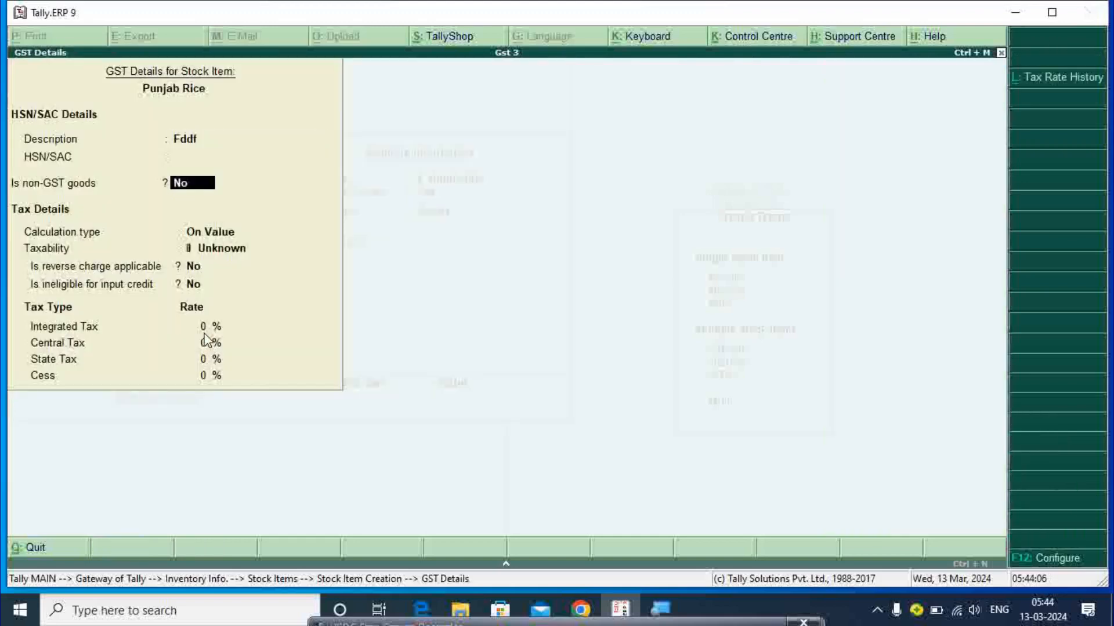
{"action": "key", "text": "Return"}
{"action": "key", "text": "Return"}
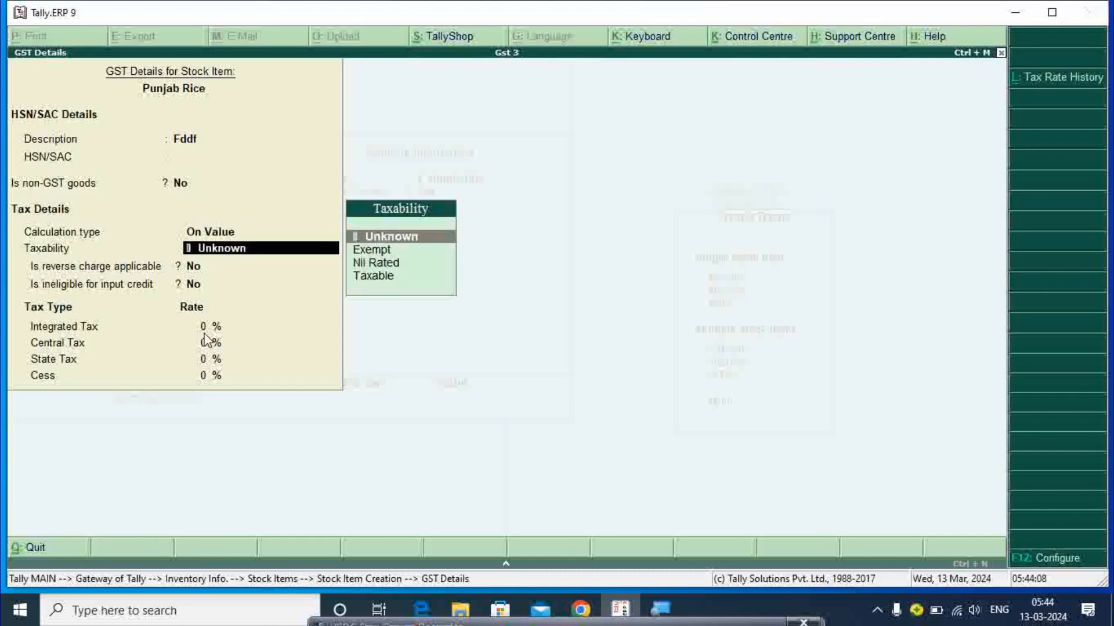
- Set Punjab Rice's taxability to Taxable and leave reverse charge and input credit ineligibility at No
{"action": "key", "text": "Down"}
{"action": "key", "text": "Down"}
{"action": "key", "text": "Down"}
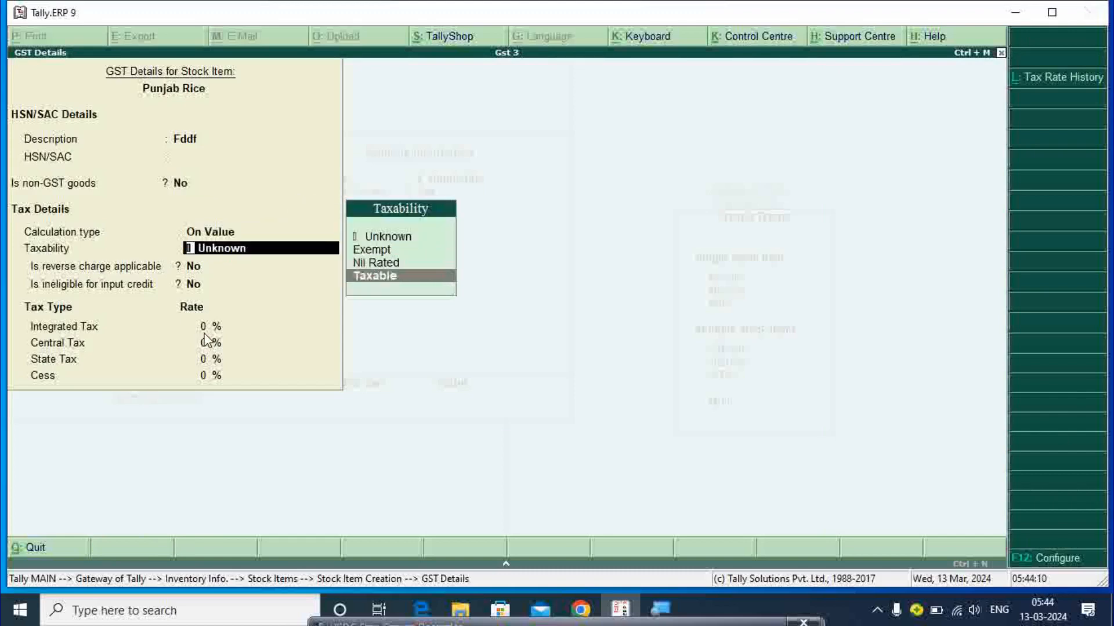
{"action": "key", "text": "Return"}
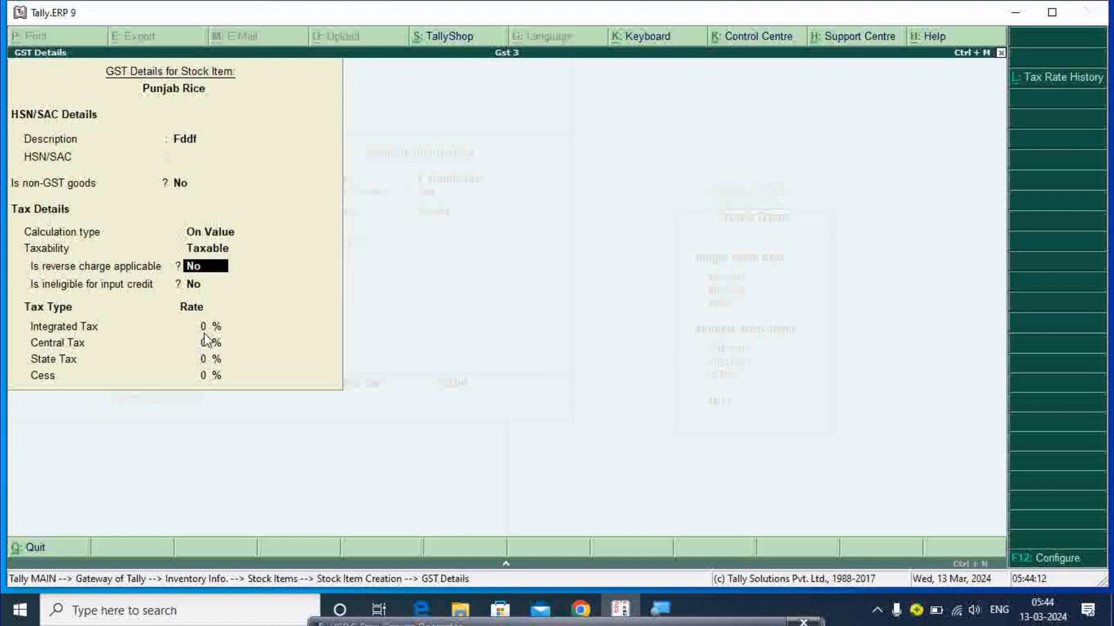
{"action": "key", "text": "Return"}
{"action": "key", "text": "Return"}
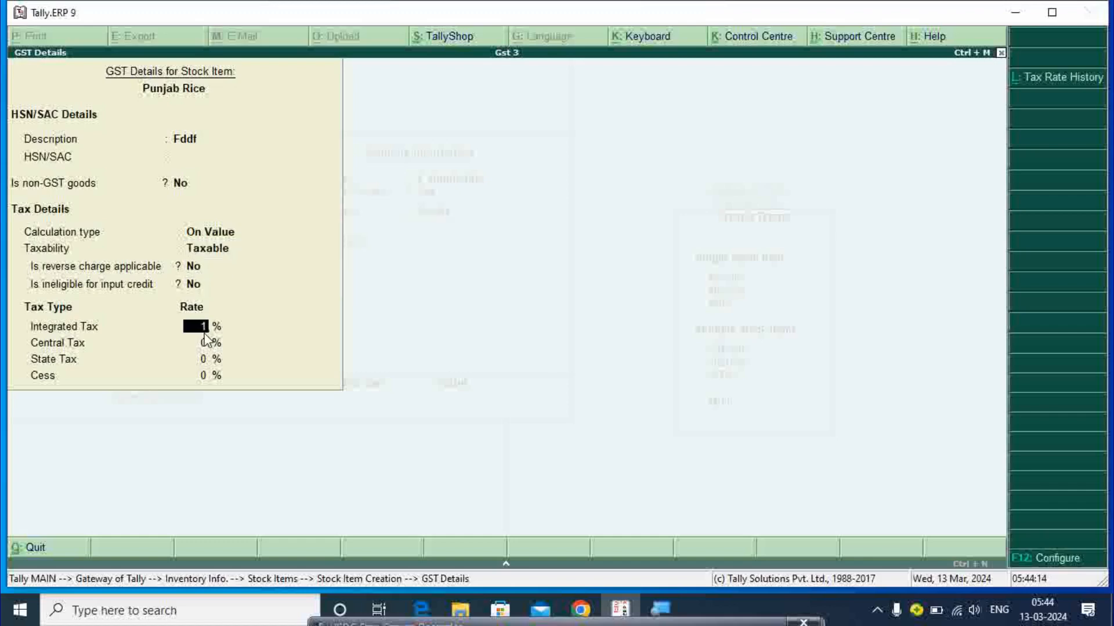
- Set Punjab Rice's integrated tax rate to 18%, accept the remaining defaults, and save the stock item
{"action": "type", "text": "18"}
{"action": "key", "text": "Return"}
{"action": "key", "text": "Return"}
{"action": "key", "text": "Return"}
{"action": "key", "text": "Return"}
{"action": "key", "text": "Return"}
{"action": "key", "text": "Return"}
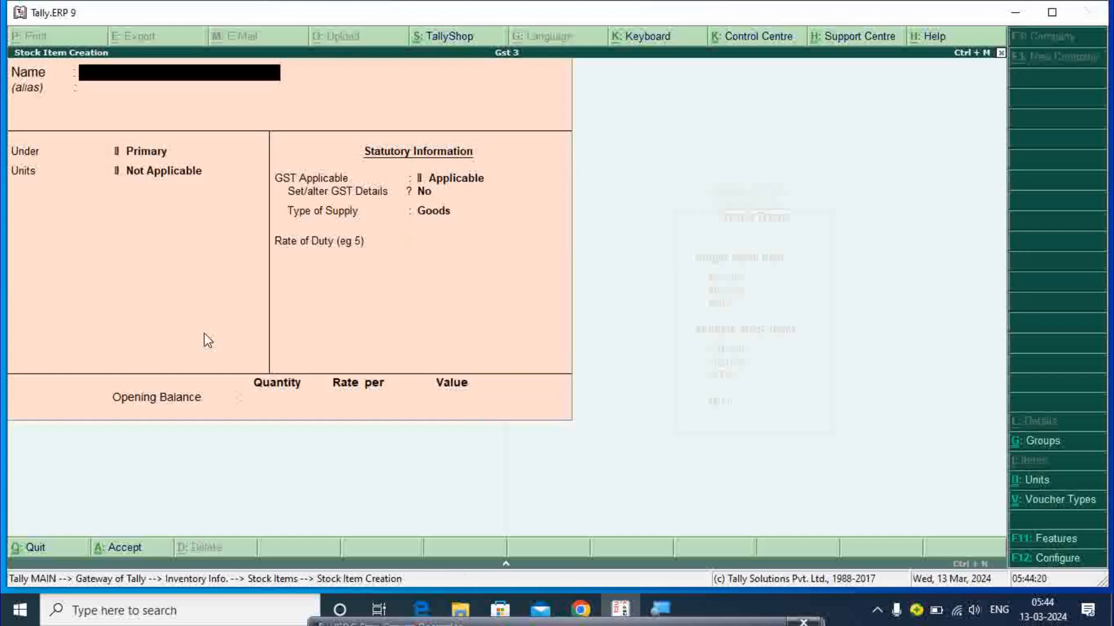
- Leave stock item creation, return to the Gateway of Tally, and open a new Receipt accounting voucher
{"action": "key", "text": "Escape"}
{"action": "key", "text": "y"}
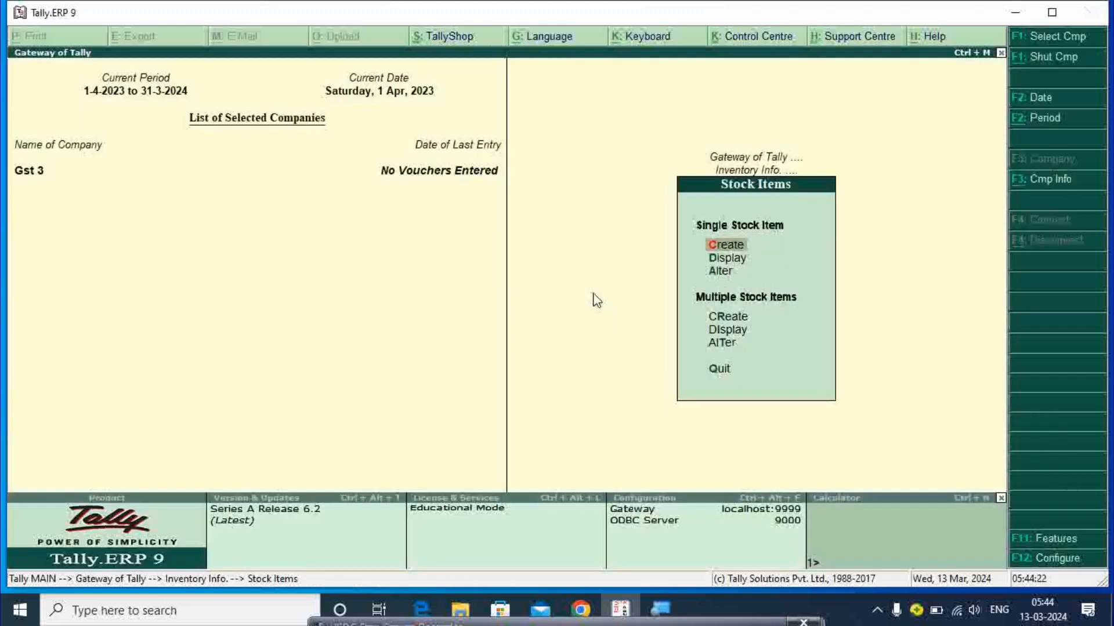
{"action": "key", "text": "Escape"}
{"action": "key", "text": "Escape"}
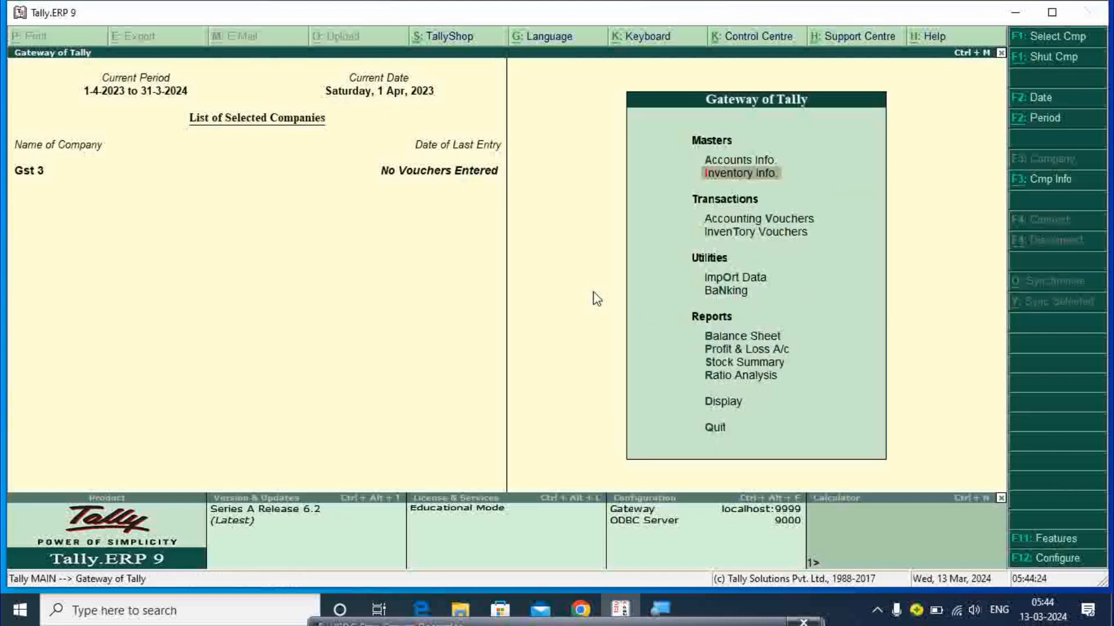
{"action": "left_click", "coordinate": [787, 221]}
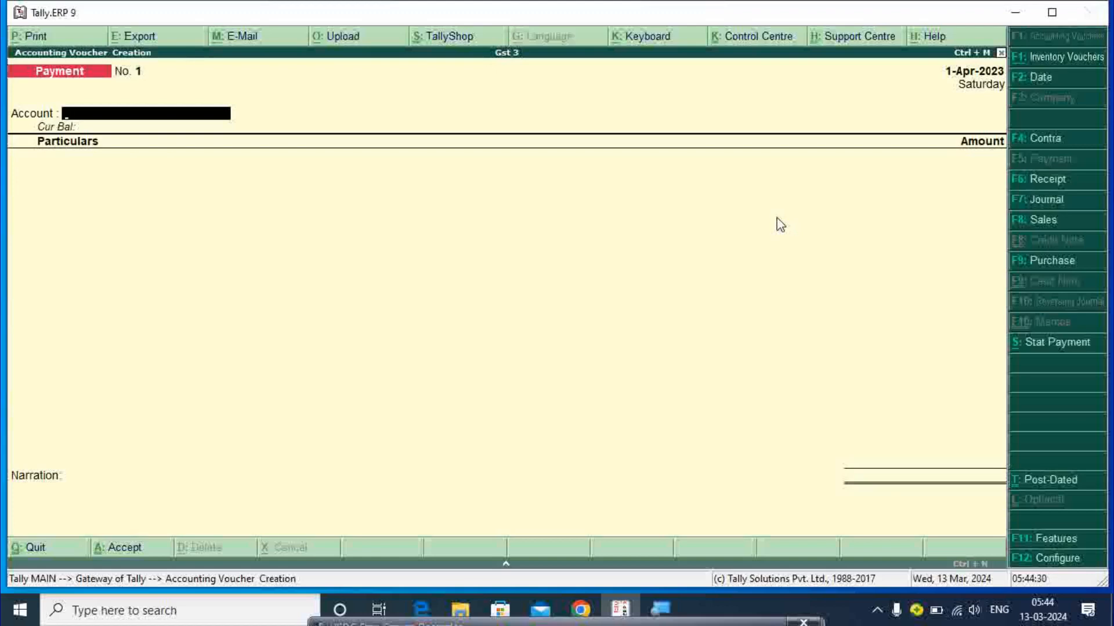
{"action": "key", "text": "F6"}
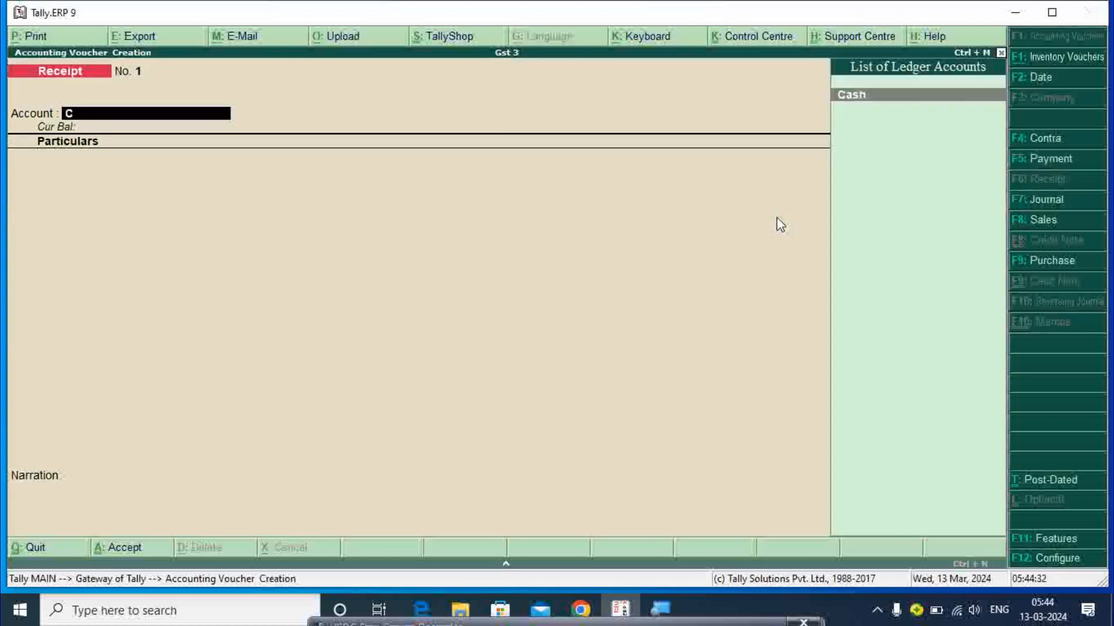
- Record a receipt of 250000 into the Cash account from the individual's named ledger, leave the narration blank, and save the voucher
{"action": "key", "text": "Return"}
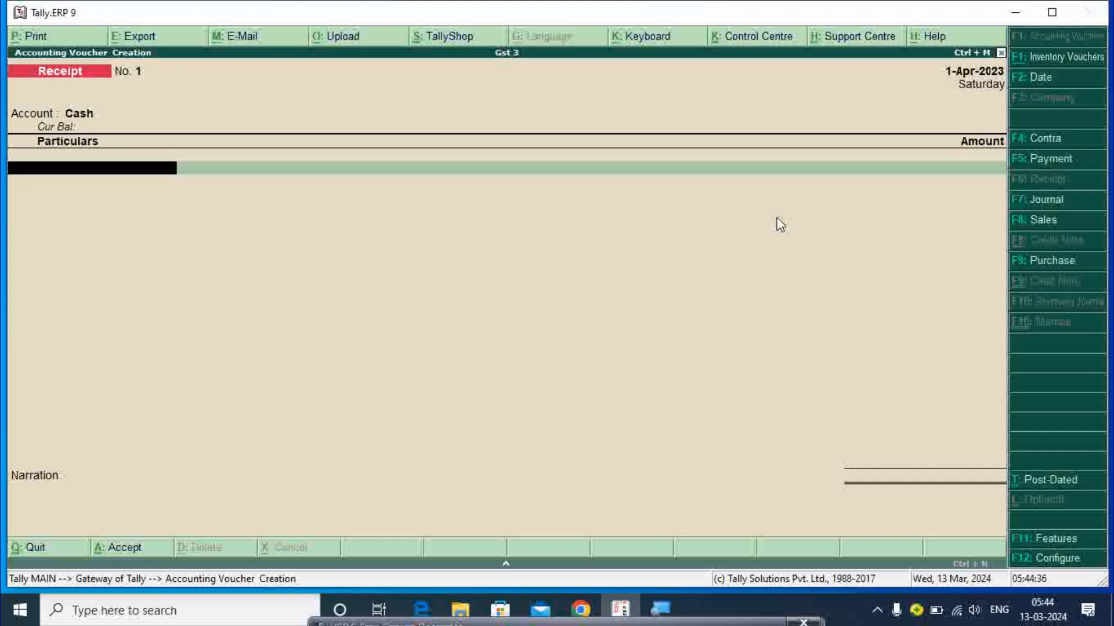
{"action": "type", "text": "Ra"}
{"action": "key", "text": "Return"}
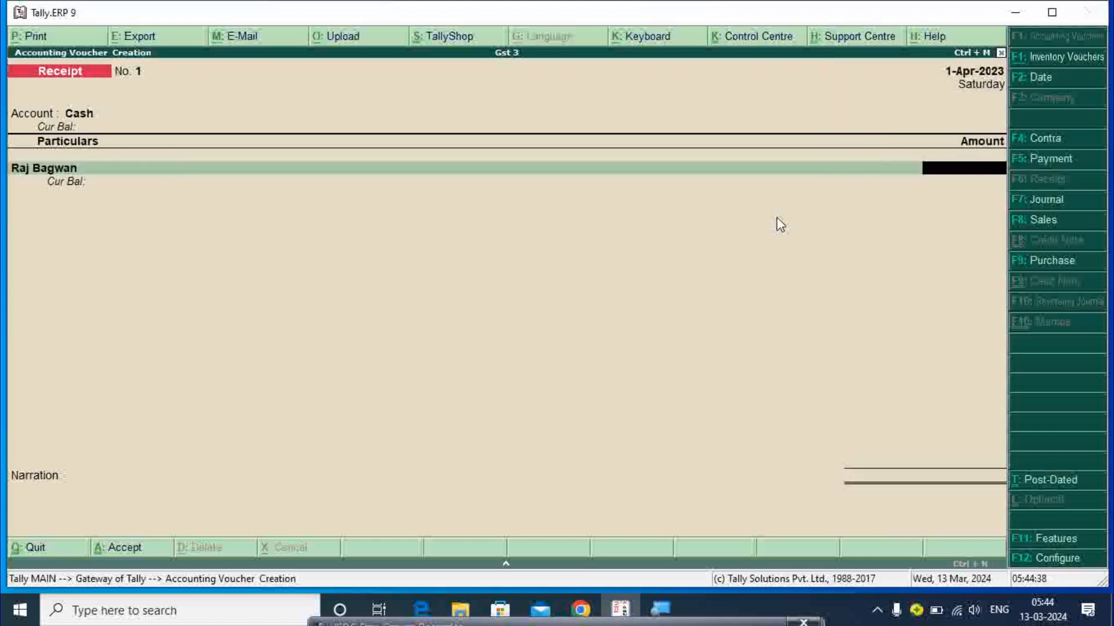
{"action": "type", "text": "250000"}
{"action": "key", "text": "Return"}
{"action": "key", "text": "Return"}
{"action": "key", "text": "Return"}
{"action": "key", "text": "Return"}
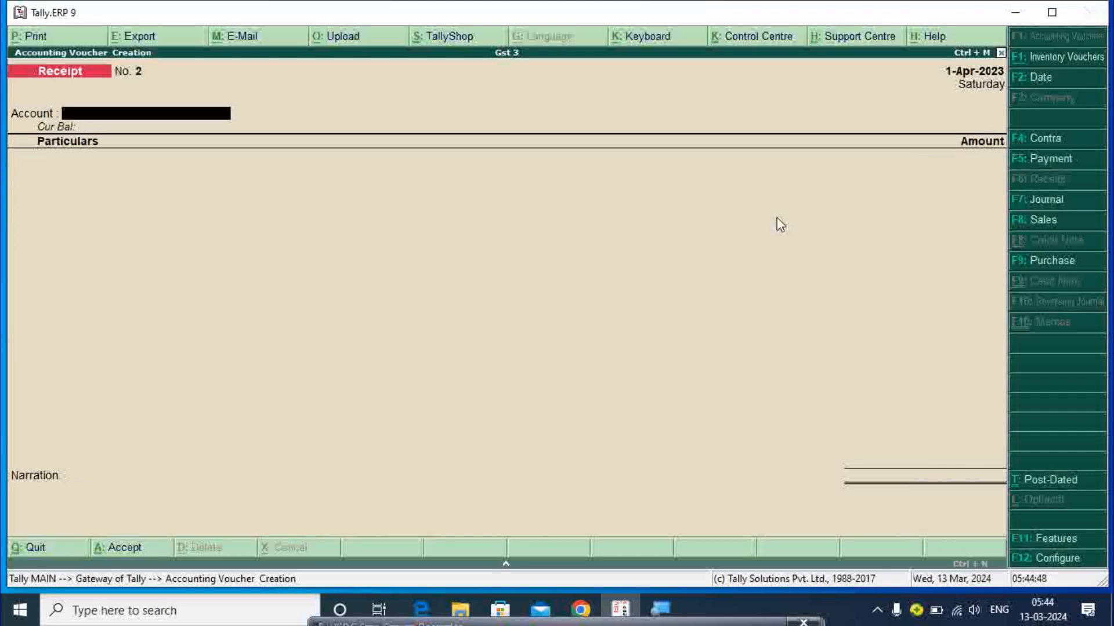
- Start a Purchase voucher with supplier invoice number 43 and accept 1-Apr-2023 as the invoice date
{"action": "key", "text": "F9"}
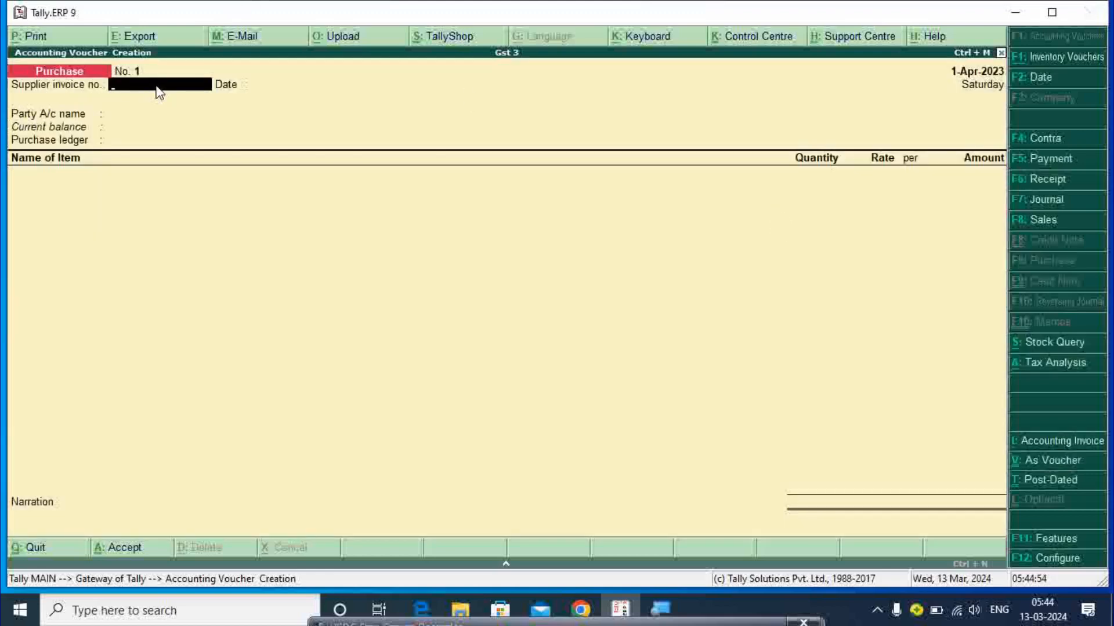
{"action": "type", "text": "43"}
{"action": "key", "text": "Return"}
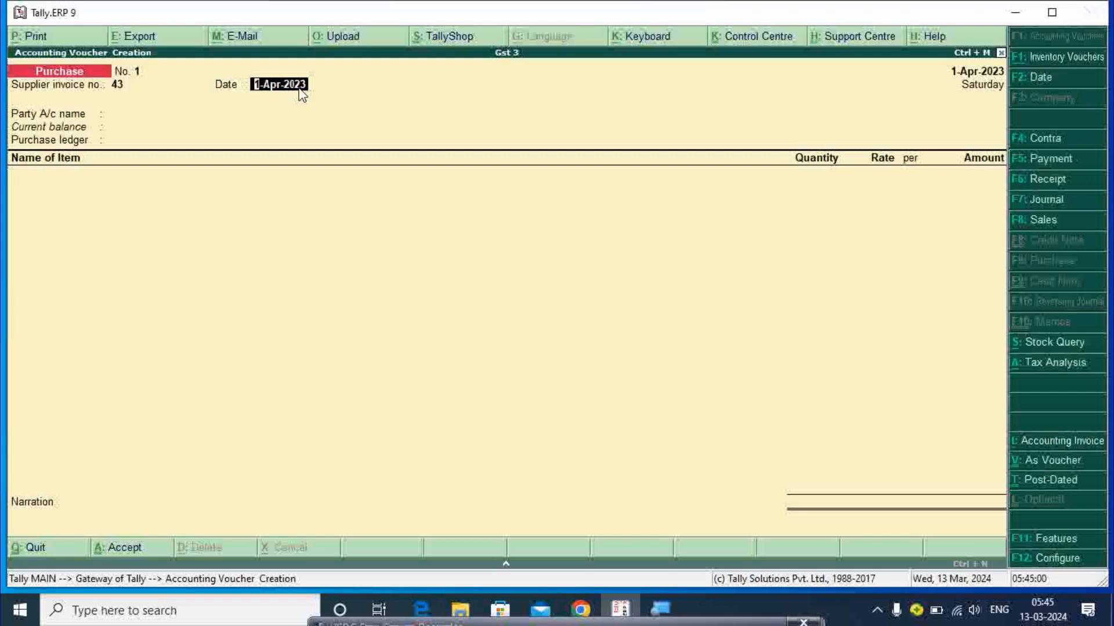
{"action": "key", "text": "Return"}
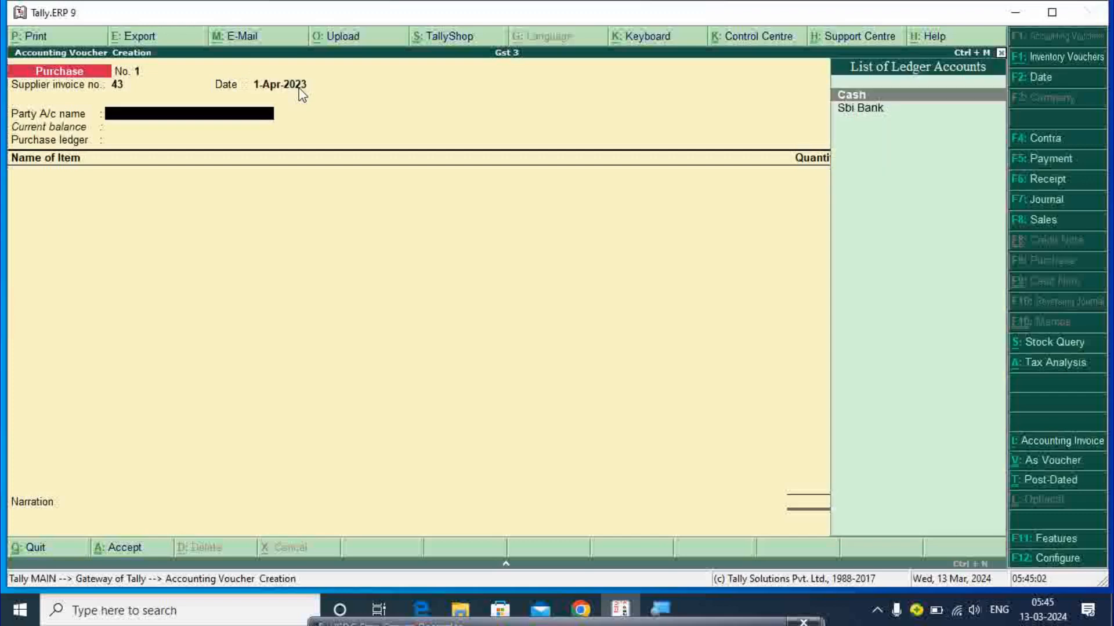
- Choose Cash as the purchase party and set the supplier's GST registration type to Regular, keeping the other party details at their defaults
{"action": "key", "text": "Return"}
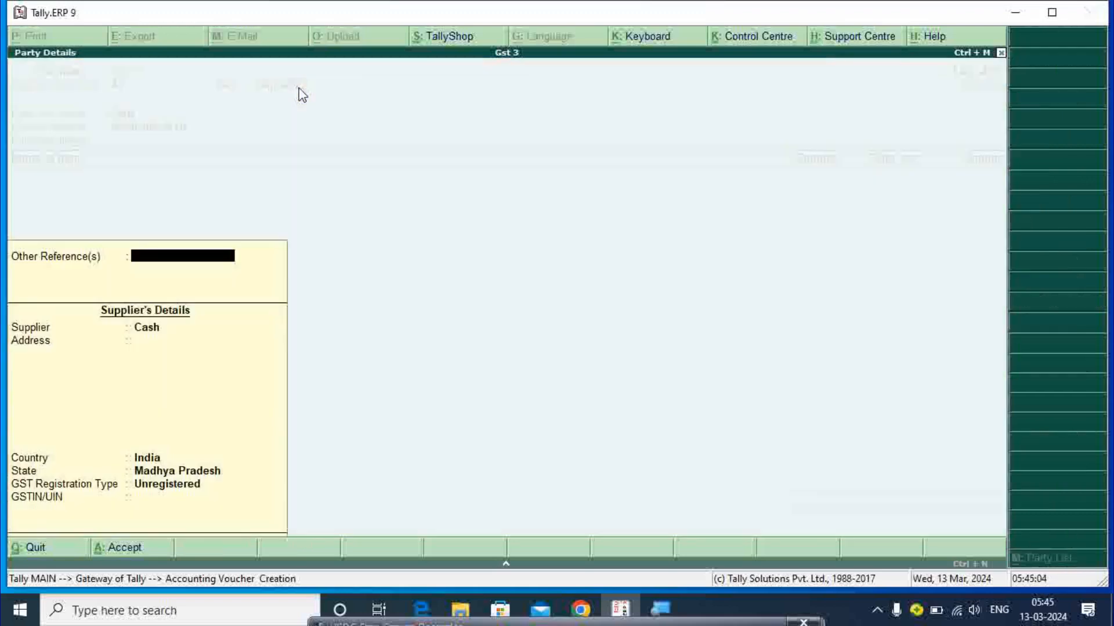
{"action": "key", "text": "Return"}
{"action": "key", "text": "Return"}
{"action": "key", "text": "Return"}
{"action": "key", "text": "Return"}
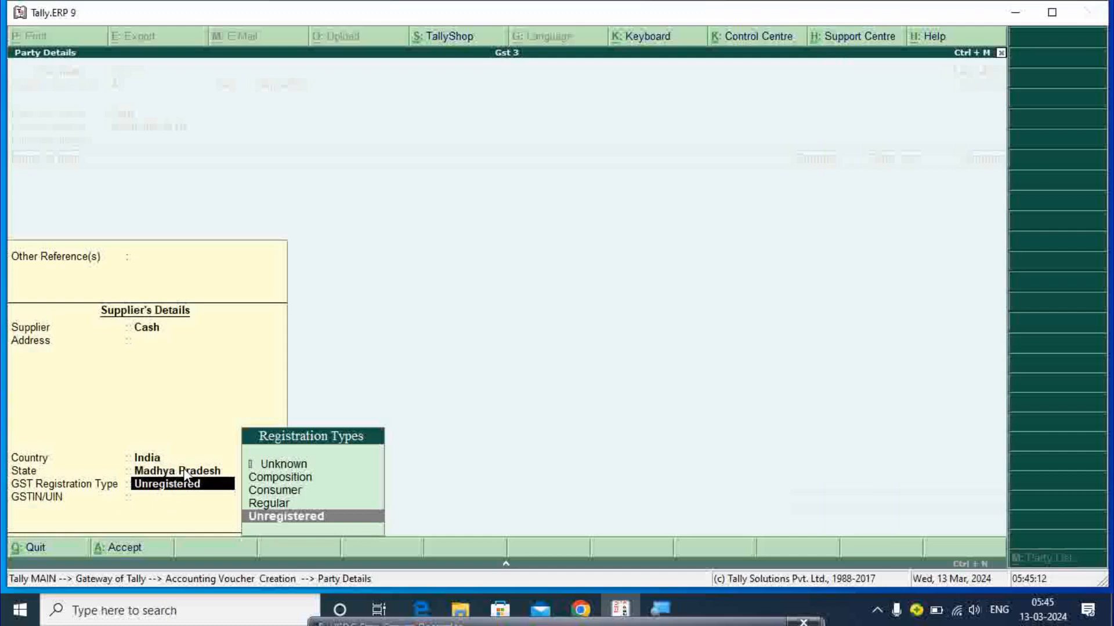
{"action": "key", "text": "Up"}
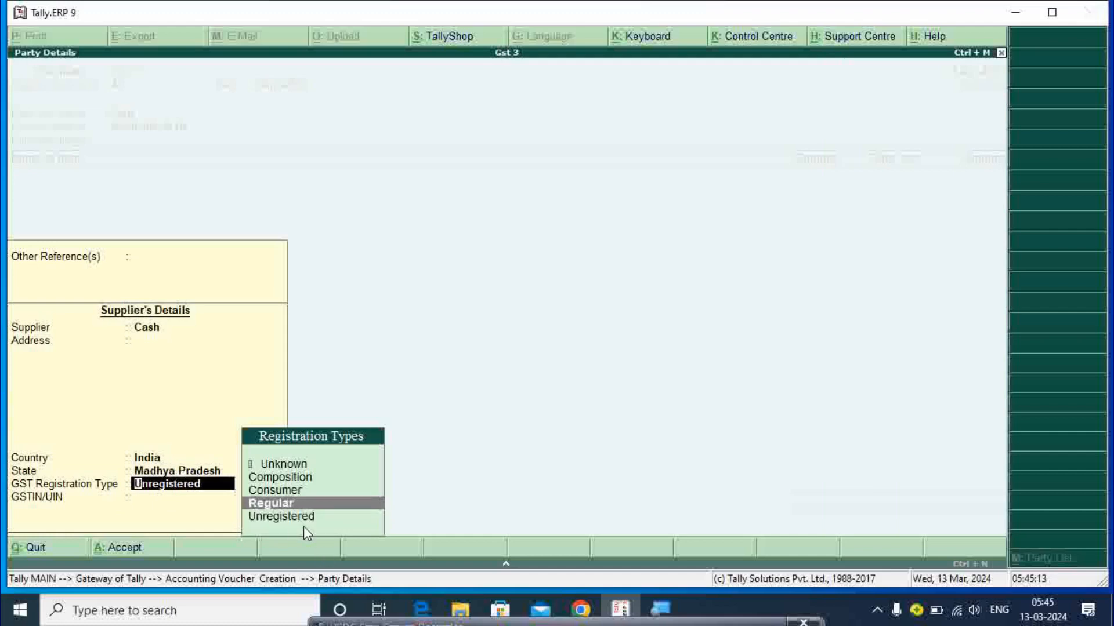
{"action": "left_click", "coordinate": [293, 503]}
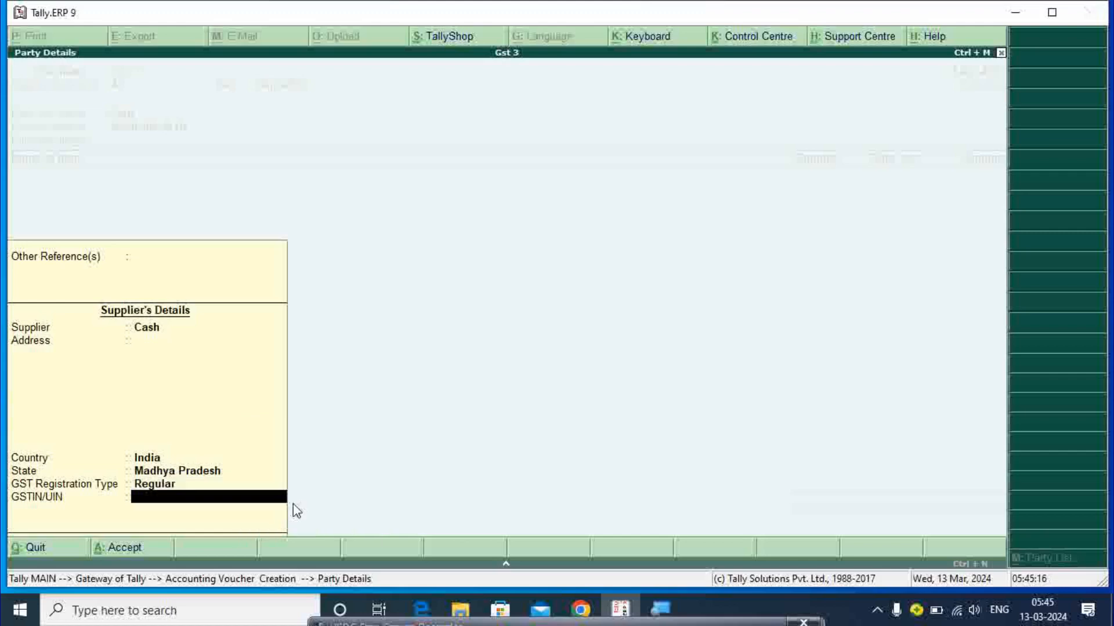
{"action": "key", "text": "Up"}
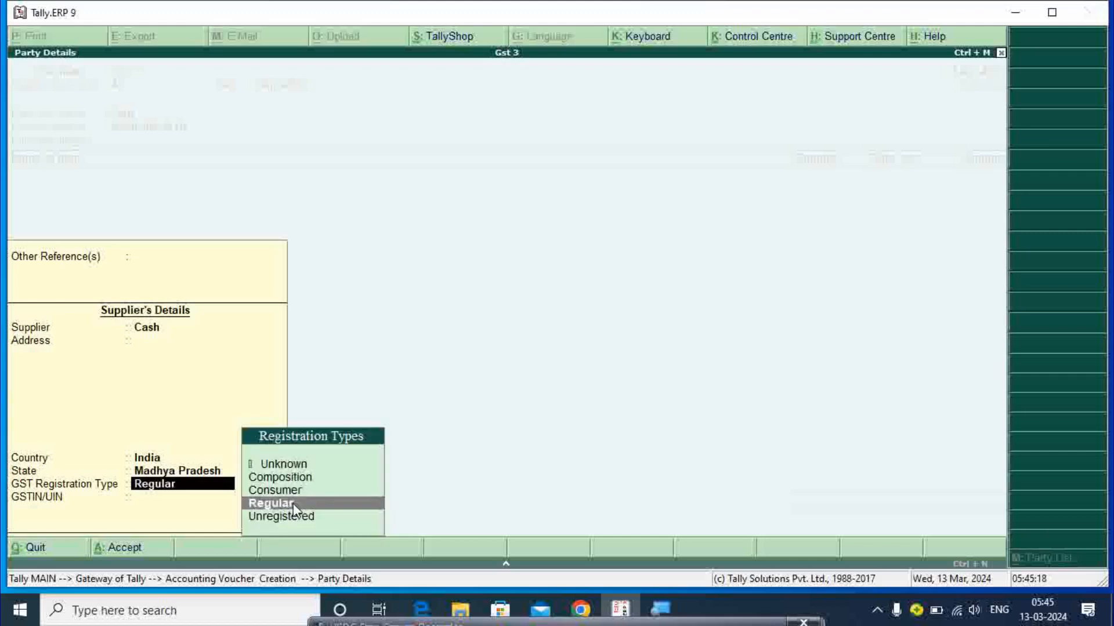
{"action": "key", "text": "Down"}
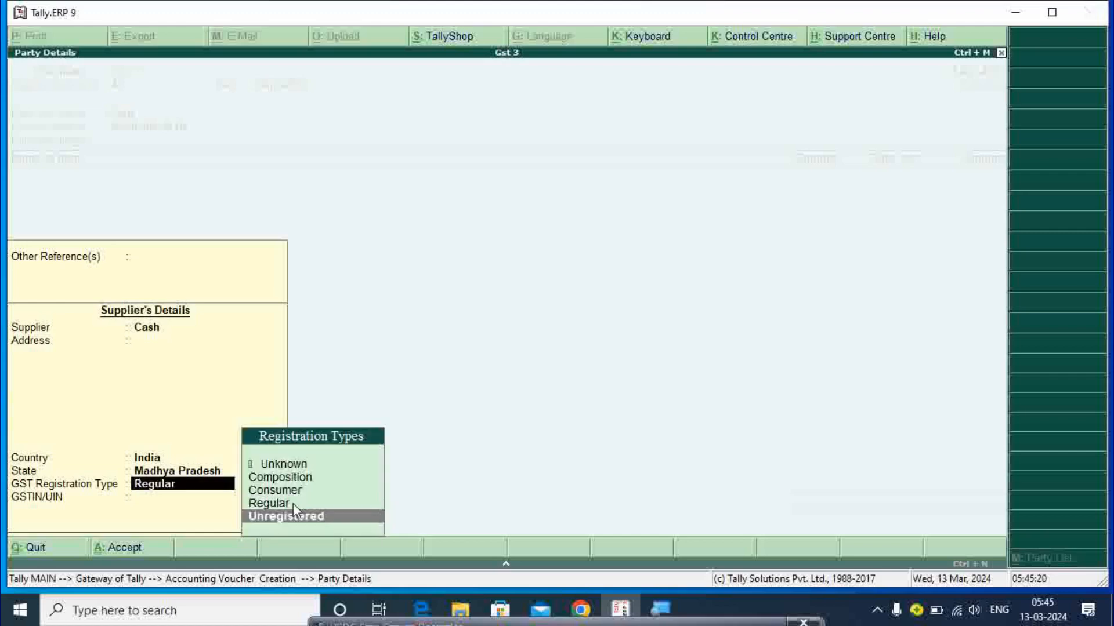
{"action": "key", "text": "Up"}
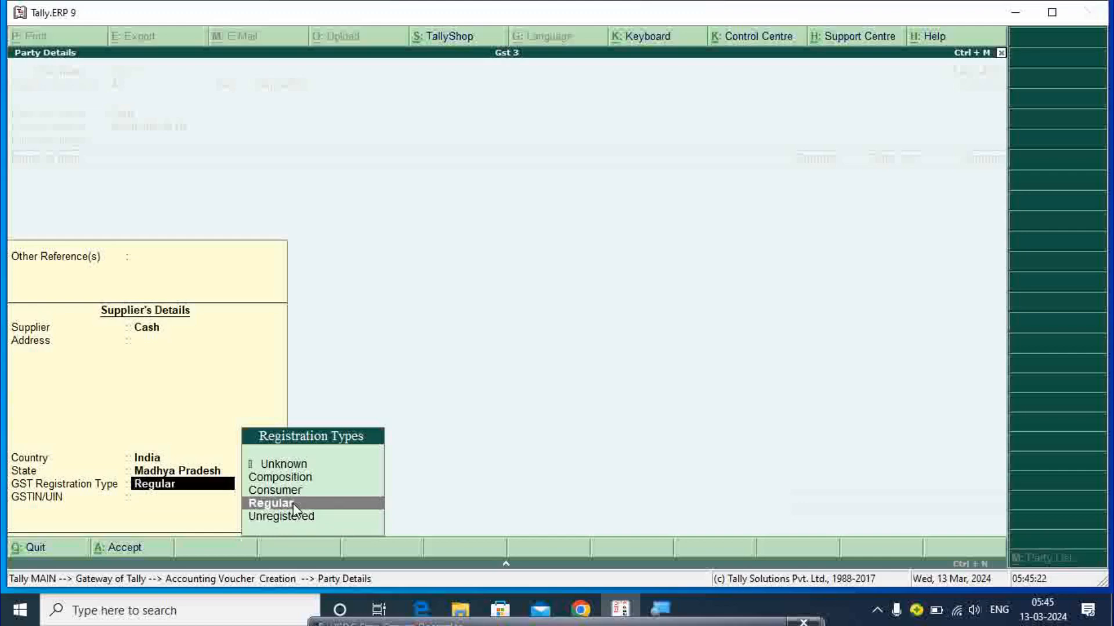
{"action": "key", "text": "Return"}
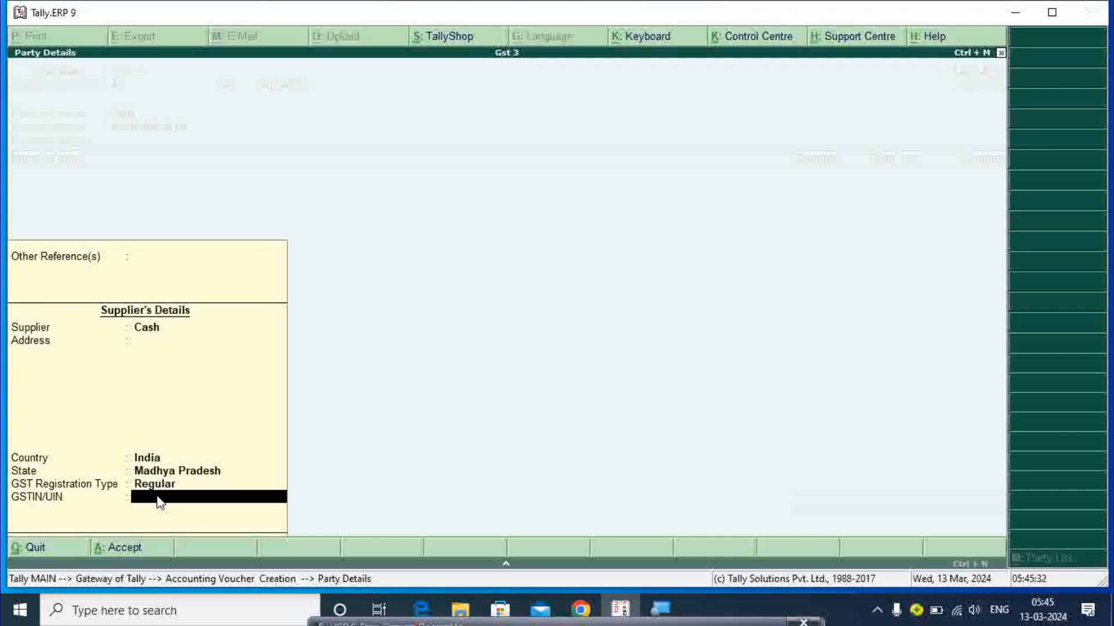
- Enter the supplier's GSTIN, accept the party details, and select Item Purchase as the purchase ledger
{"action": "type", "text": "GST3473847"}
{"action": "key", "text": "Return"}
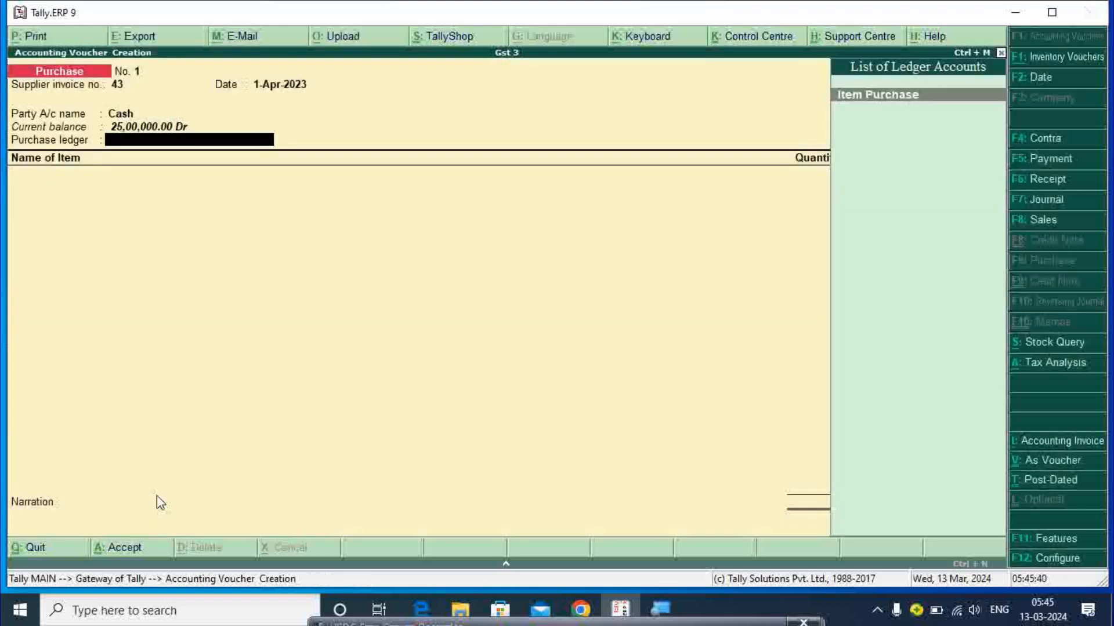
{"action": "key", "text": "Return"}
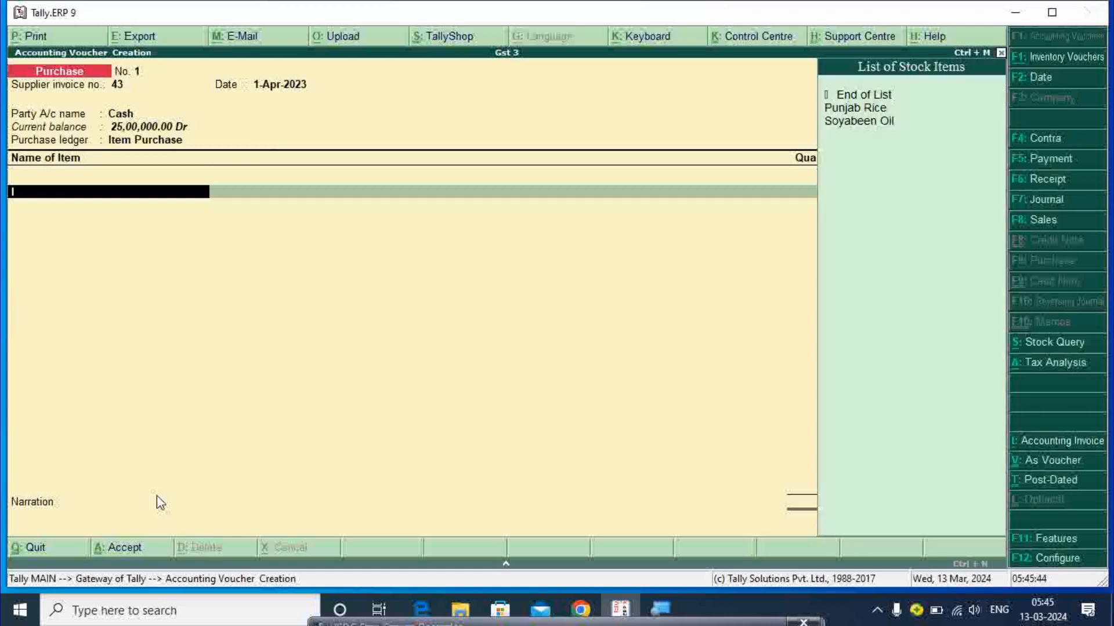
- Add Chana Dal to the purchase voucher with a quantity of 50 kg at a rate of 150 per kg
{"action": "key", "text": "Down"}
{"action": "key", "text": "Down"}
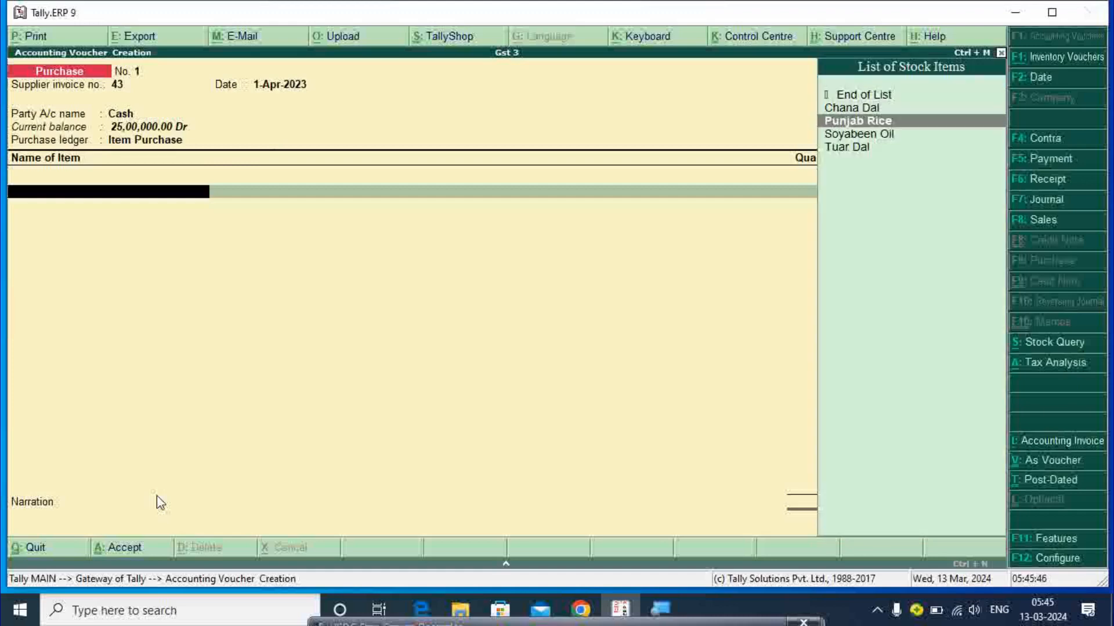
{"action": "key", "text": "Up"}
{"action": "key", "text": "Return"}
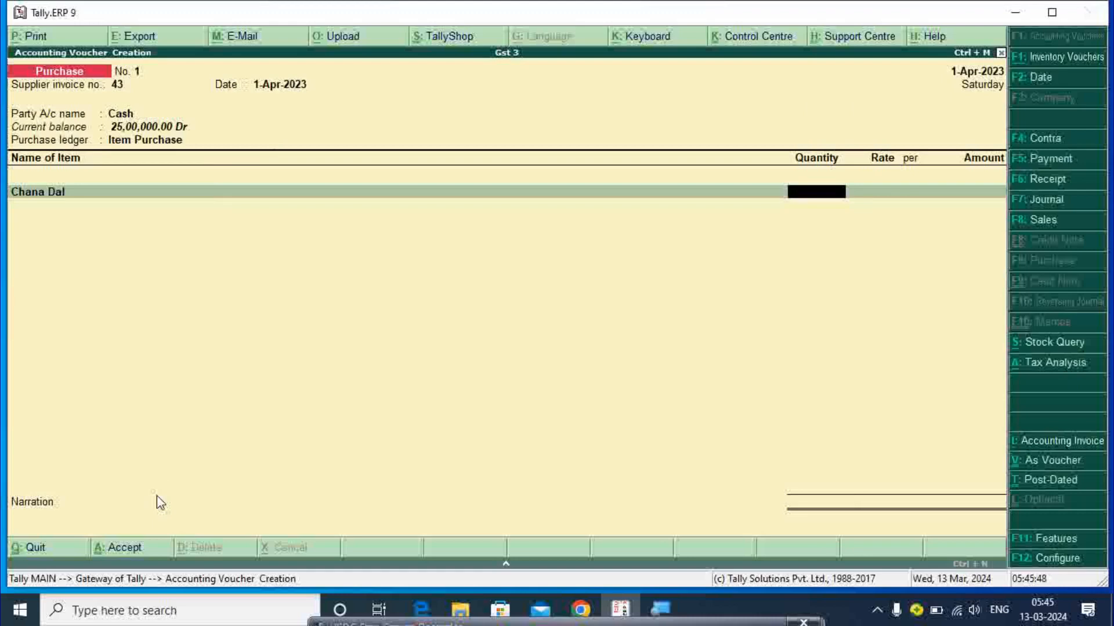
{"action": "type", "text": "50"}
{"action": "key", "text": "Return"}
{"action": "type", "text": "1"}
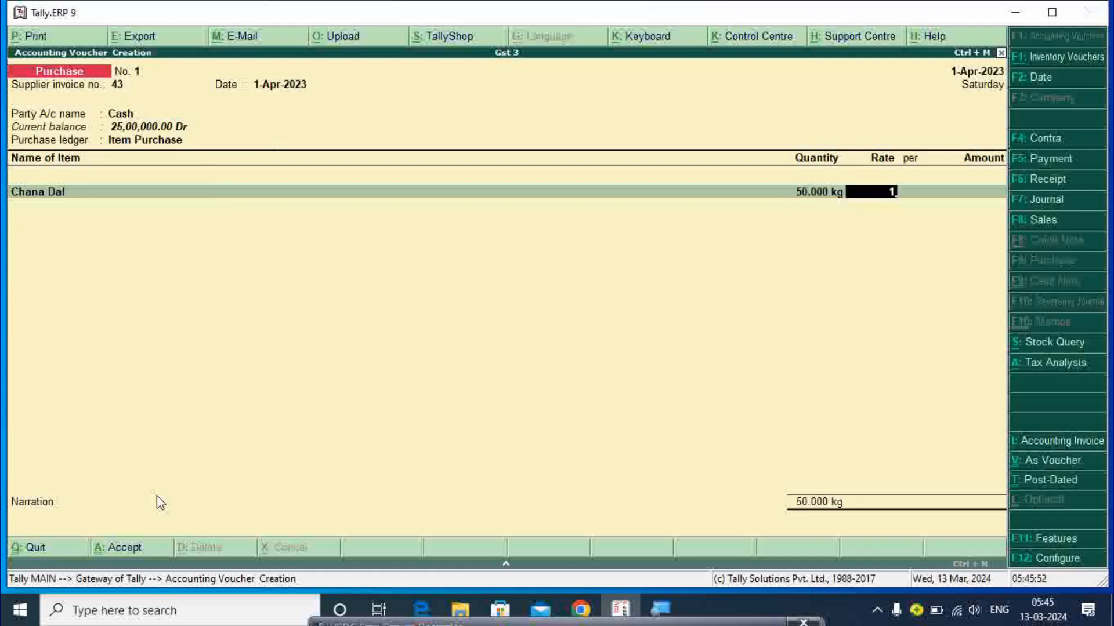
{"action": "type", "text": "50"}
{"action": "key", "text": "Return"}
{"action": "key", "text": "Return"}
{"action": "key", "text": "Return"}
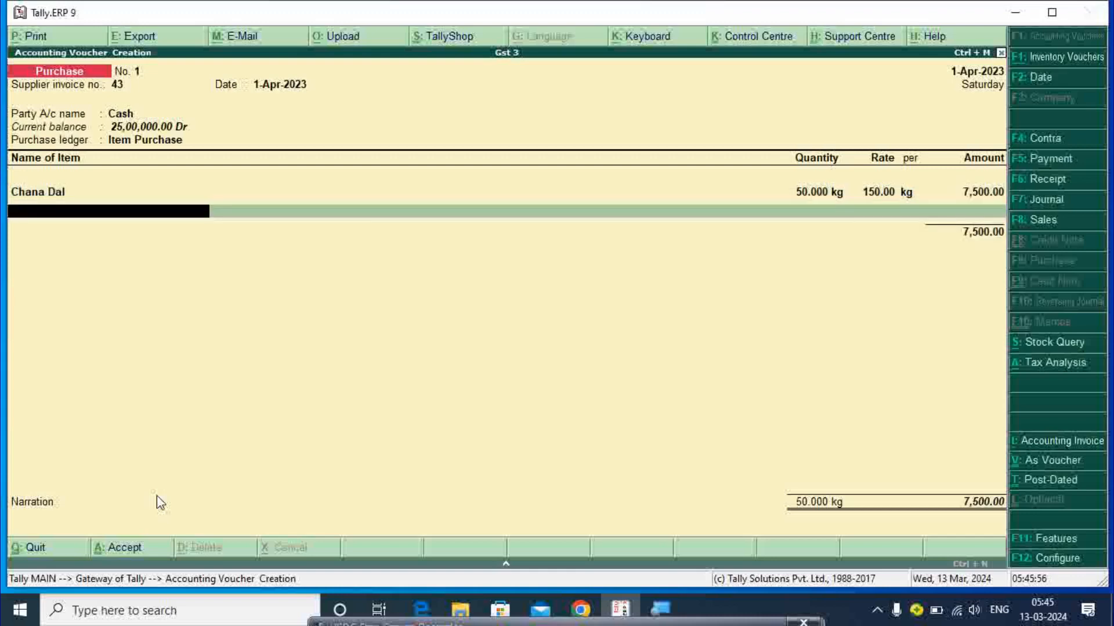
- Add Tuar Dal as the second purchase item with a quantity of 50 kg at 160 per kg
{"action": "key", "text": "Return"}
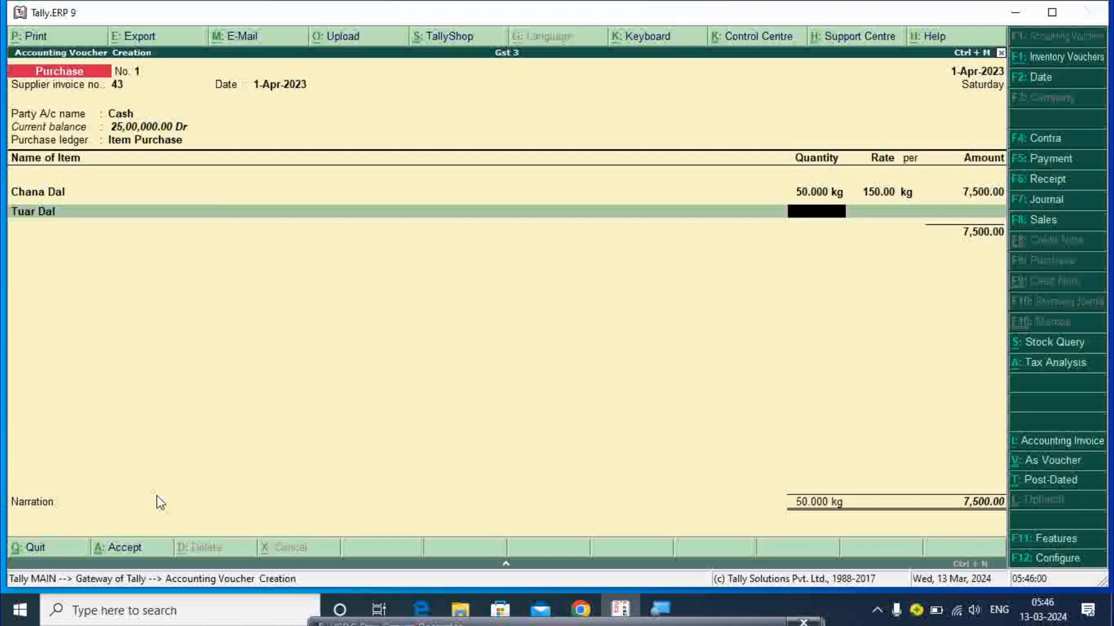
{"action": "type", "text": "50"}
{"action": "key", "text": "Return"}
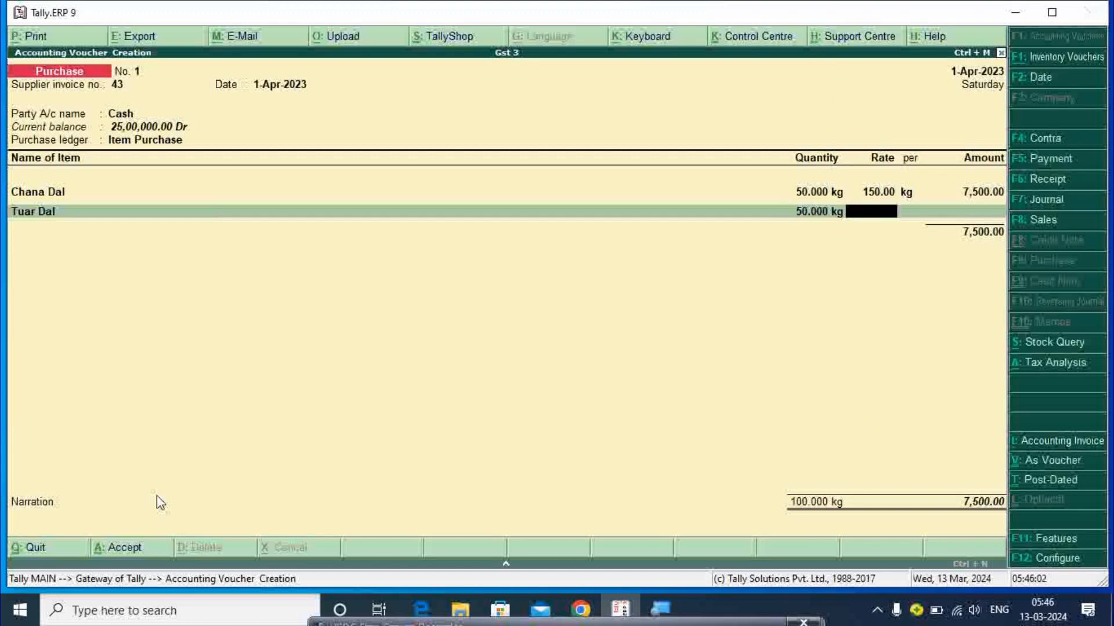
{"action": "type", "text": "160"}
{"action": "key", "text": "Return"}
{"action": "key", "text": "Return"}
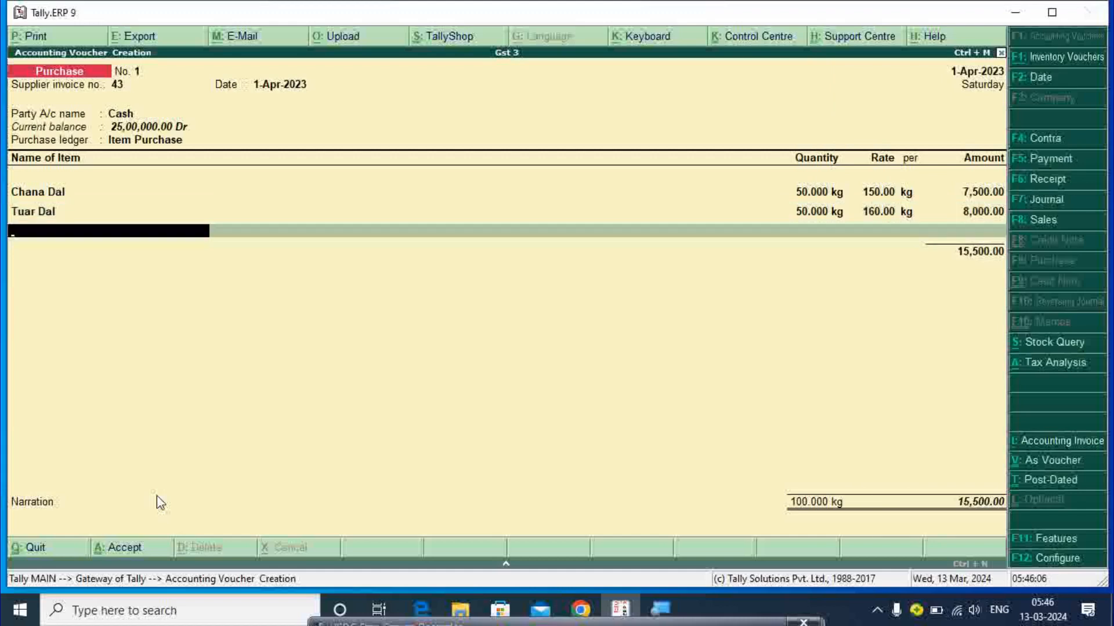
- Add Punjab Rice as the third purchase item with a quantity of 50 kg at 100 per kg
{"action": "type", "text": "p"}
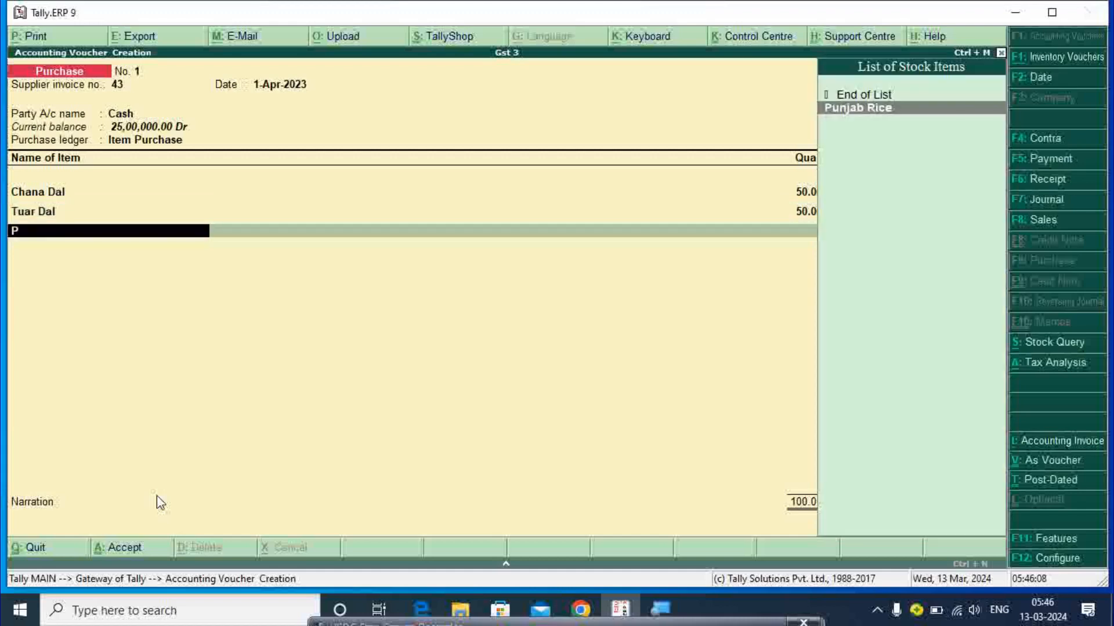
{"action": "key", "text": "Return"}
{"action": "type", "text": "50"}
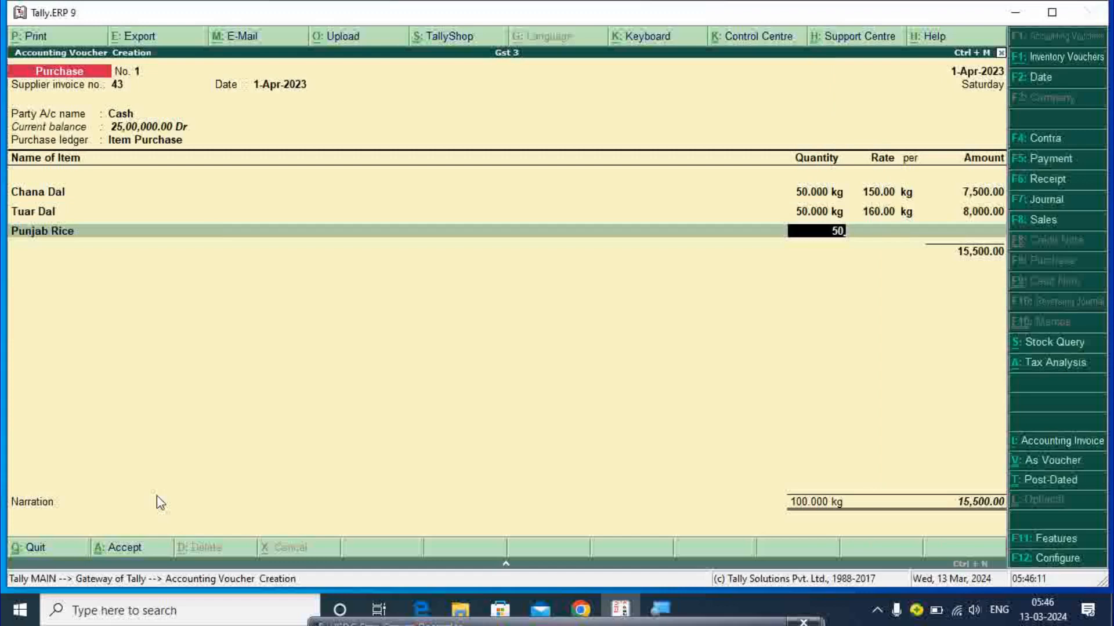
{"action": "key", "text": "Return"}
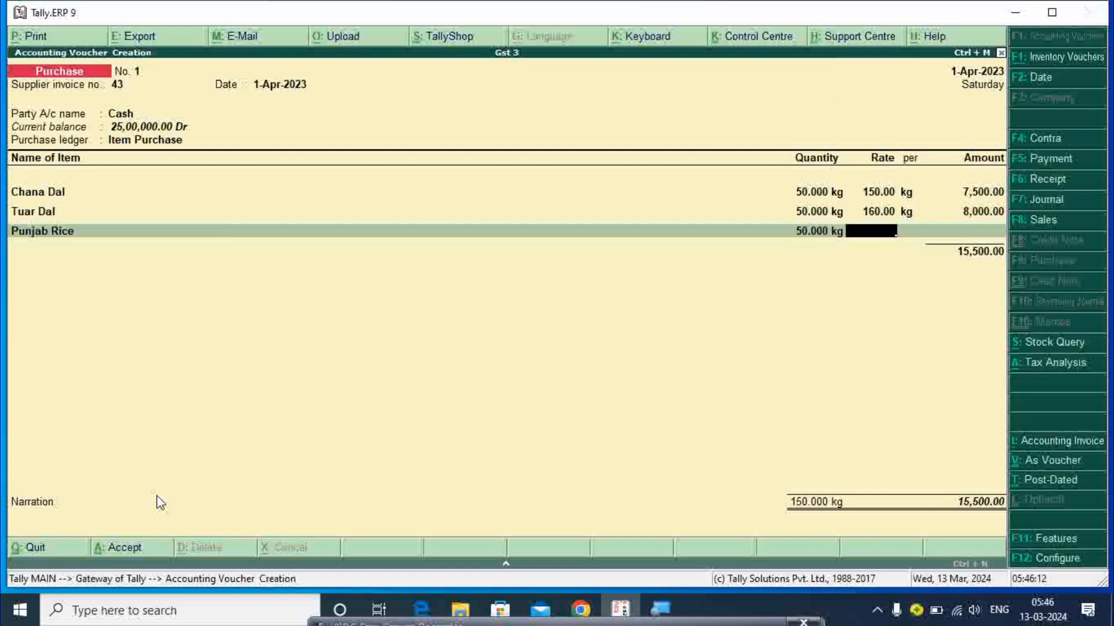
{"action": "type", "text": "100"}
{"action": "key", "text": "Return"}
{"action": "key", "text": "Return"}
- Add Soyabeen Oil as the fourth purchase item with a quantity of 100 ltr at 120 per ltr
{"action": "key", "text": "Return"}
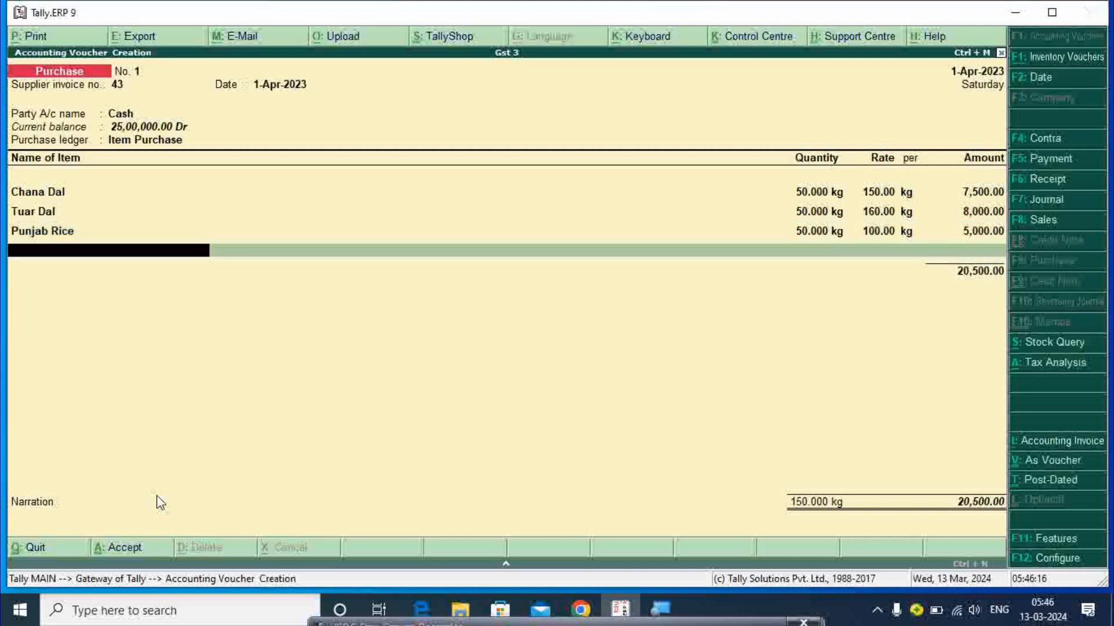
{"action": "key", "text": "Return"}
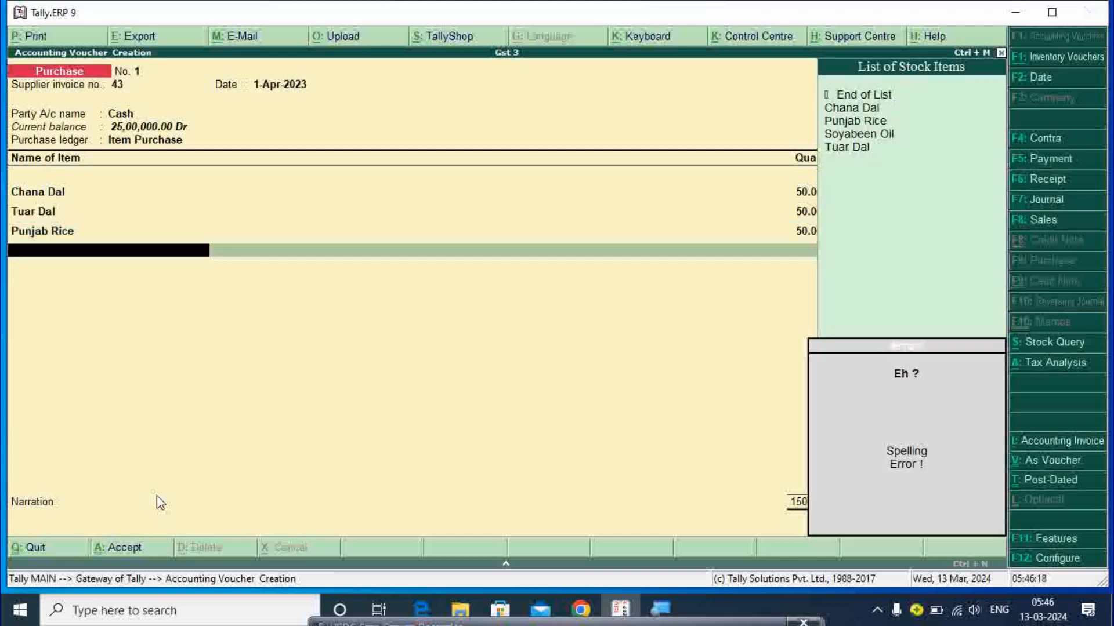
{"action": "key", "text": "Down"}
{"action": "key", "text": "Down"}
{"action": "key", "text": "Down"}
{"action": "key", "text": "Return"}
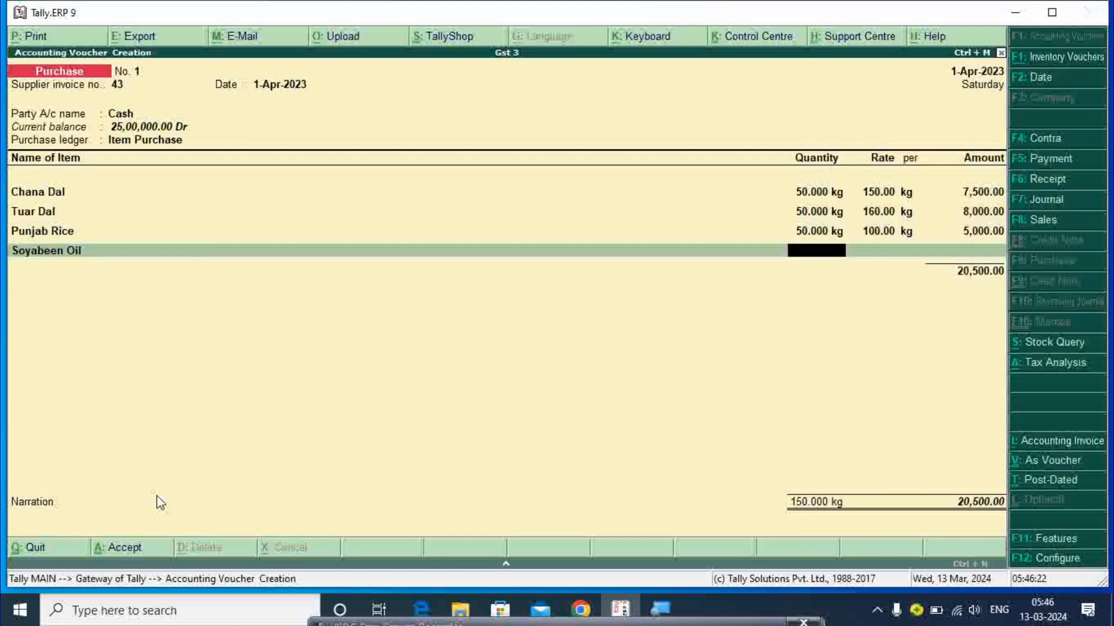
{"action": "type", "text": "100"}
{"action": "key", "text": "Return"}
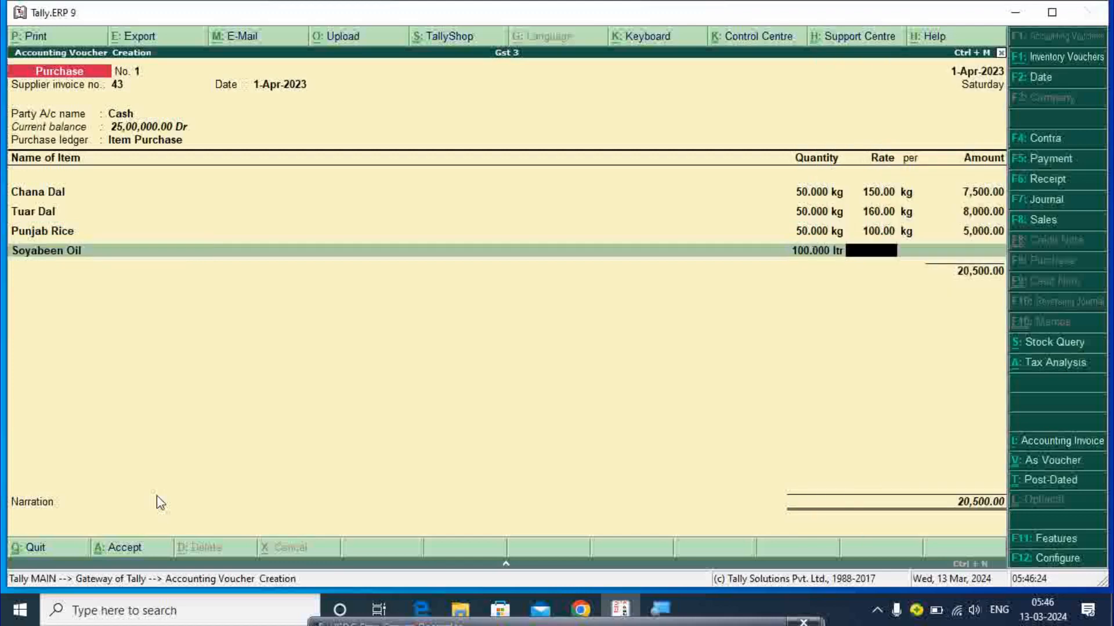
{"action": "type", "text": "120"}
{"action": "key", "text": "Return"}
{"action": "key", "text": "Return"}
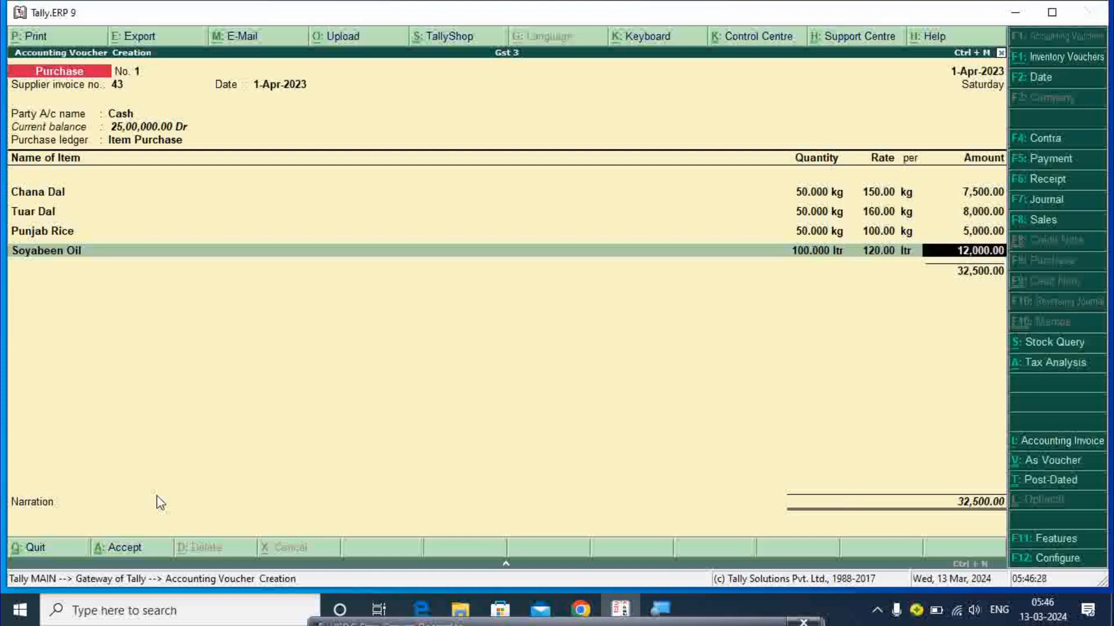
{"action": "key", "text": "Return"}
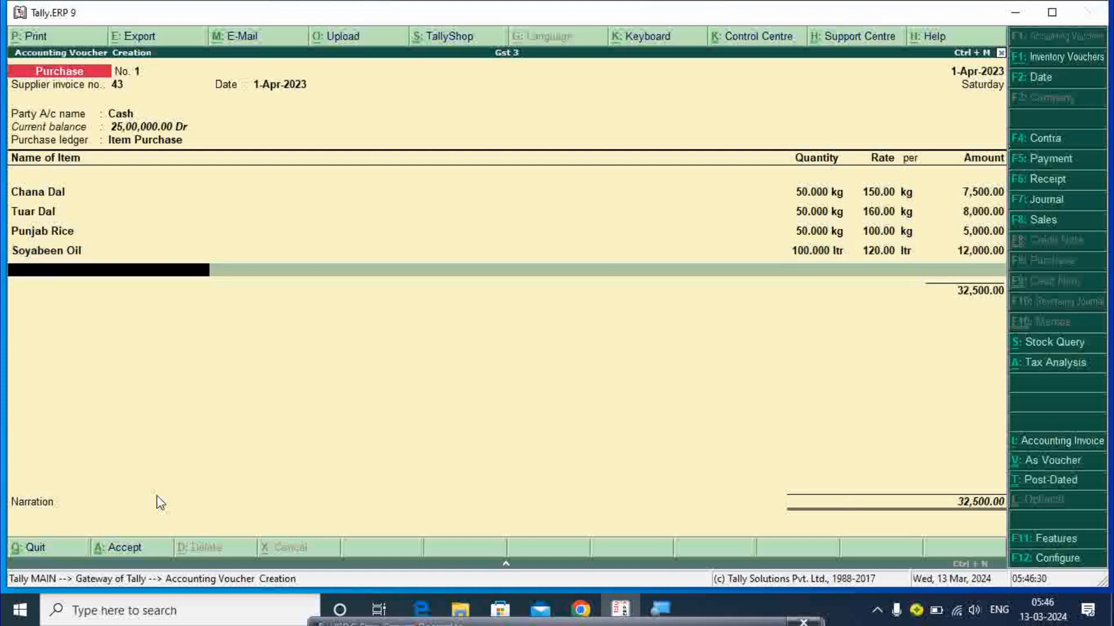
- End the item list and add the Sgst and Cgst ledgers below it, accepting their calculated tax amounts
{"action": "key", "text": "Return"}
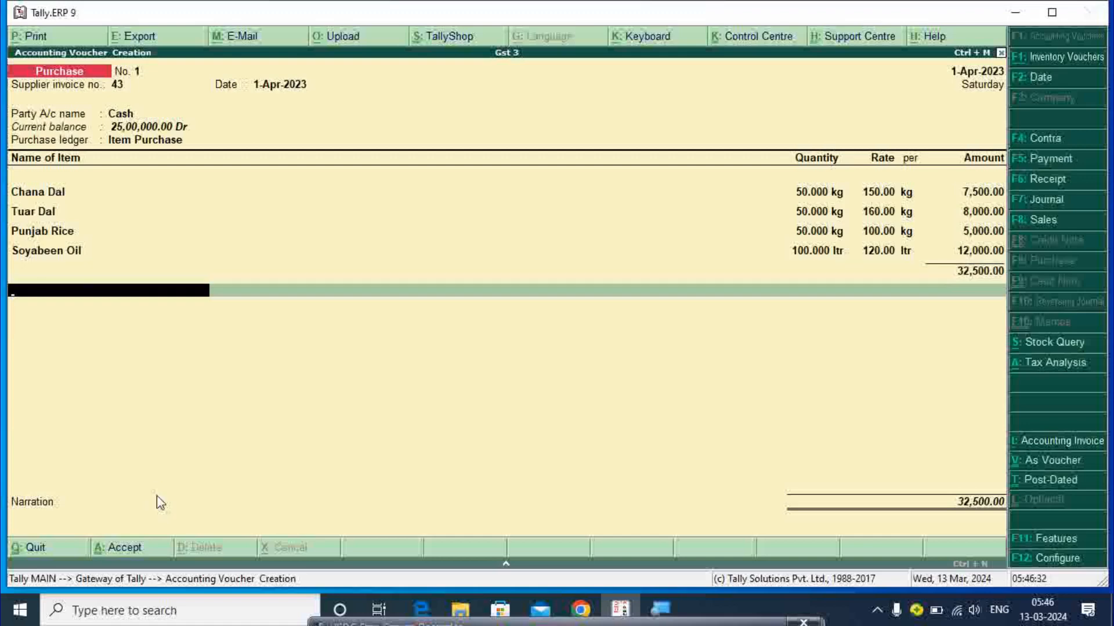
{"action": "type", "text": "S"}
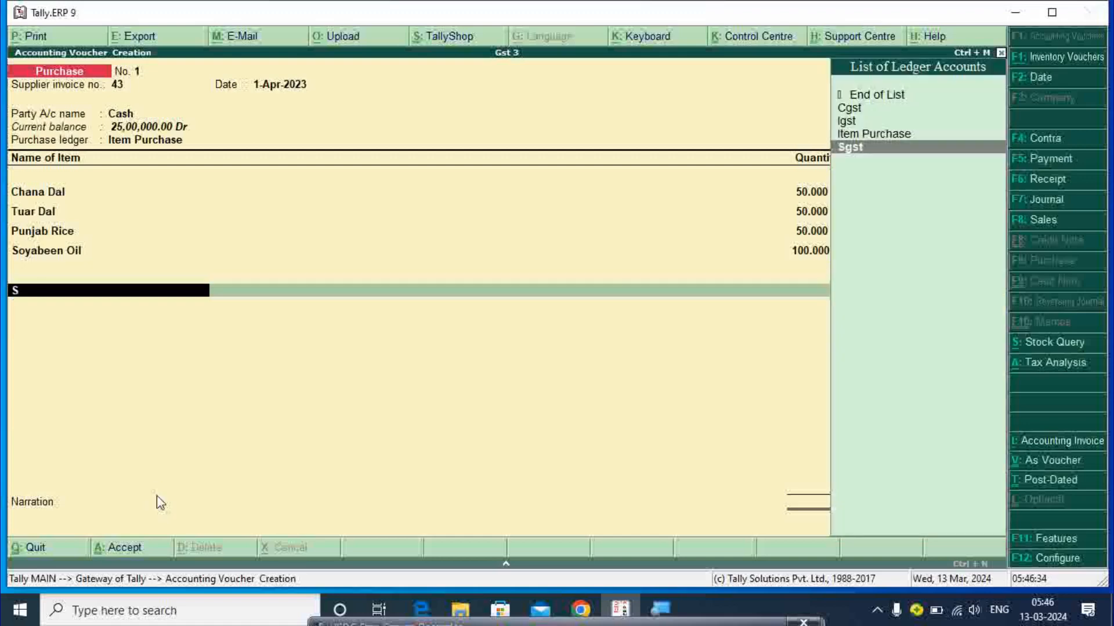
{"action": "key", "text": "Return"}
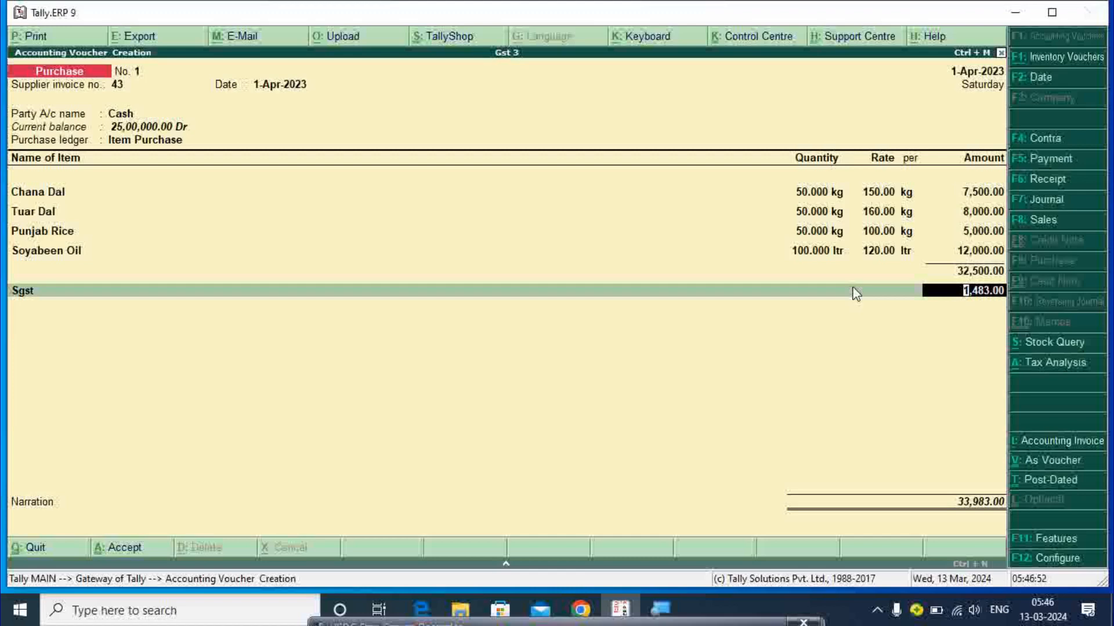
{"action": "key", "text": "Return"}
{"action": "type", "text": "C"}
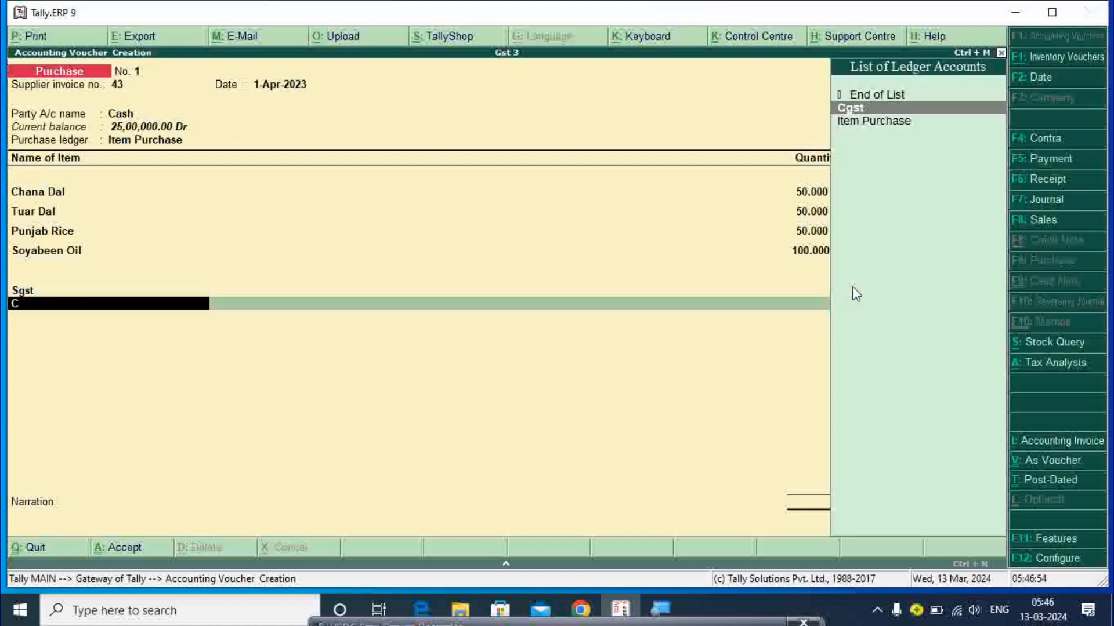
{"action": "key", "text": "Return"}
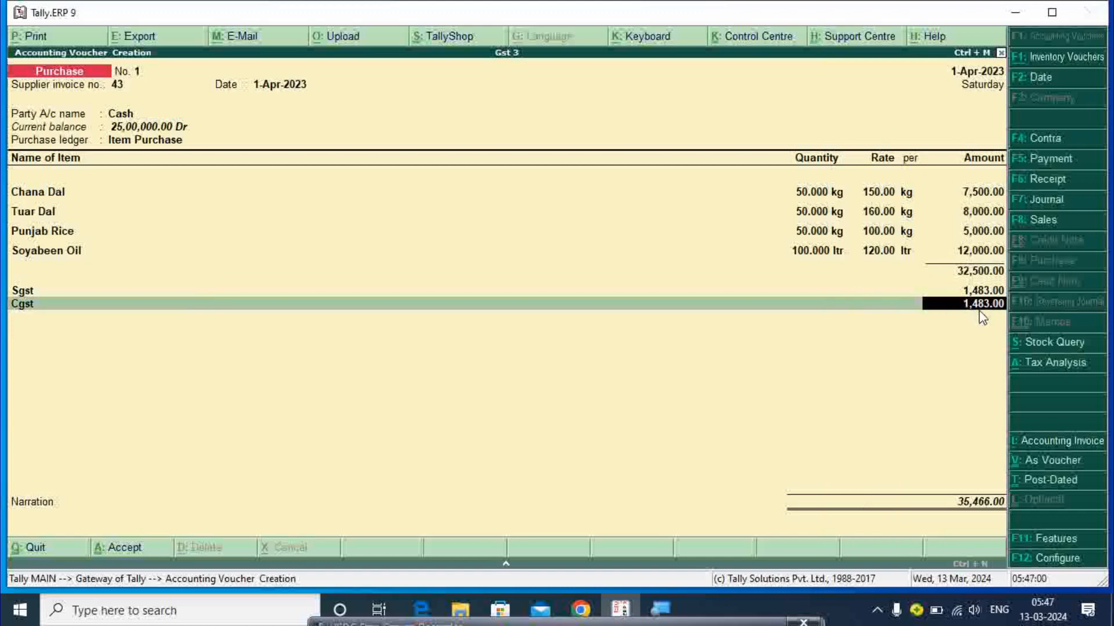
{"action": "key", "text": "Return"}
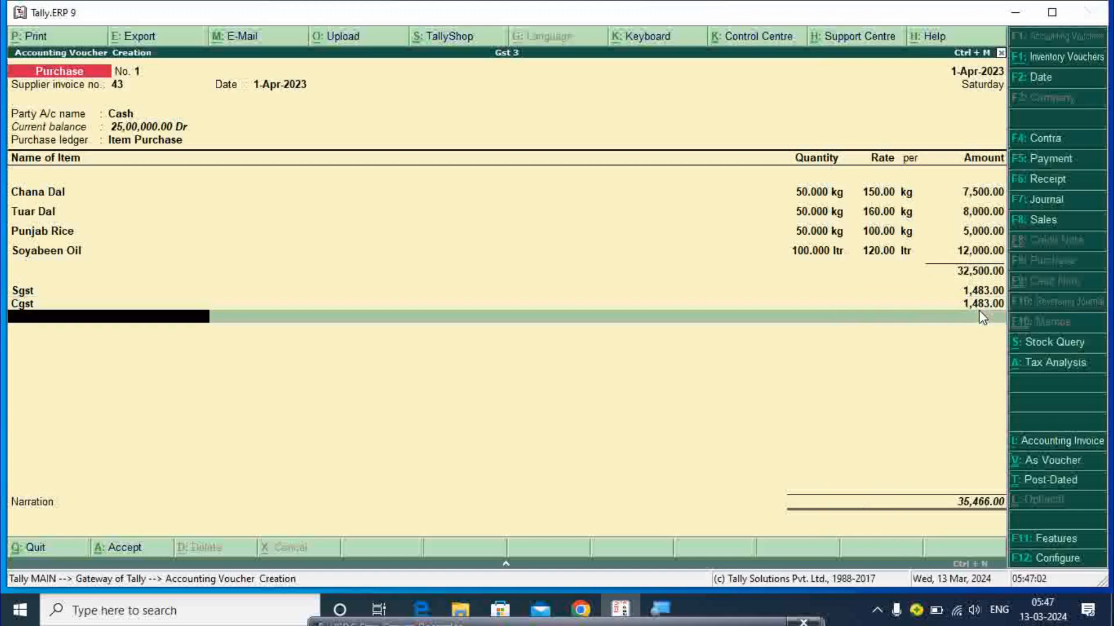
- Finish the ledger entries, leave the narration blank, and save the Purchase voucher
{"action": "key", "text": "Return"}
{"action": "key", "text": "Return"}
{"action": "key", "text": "Return"}
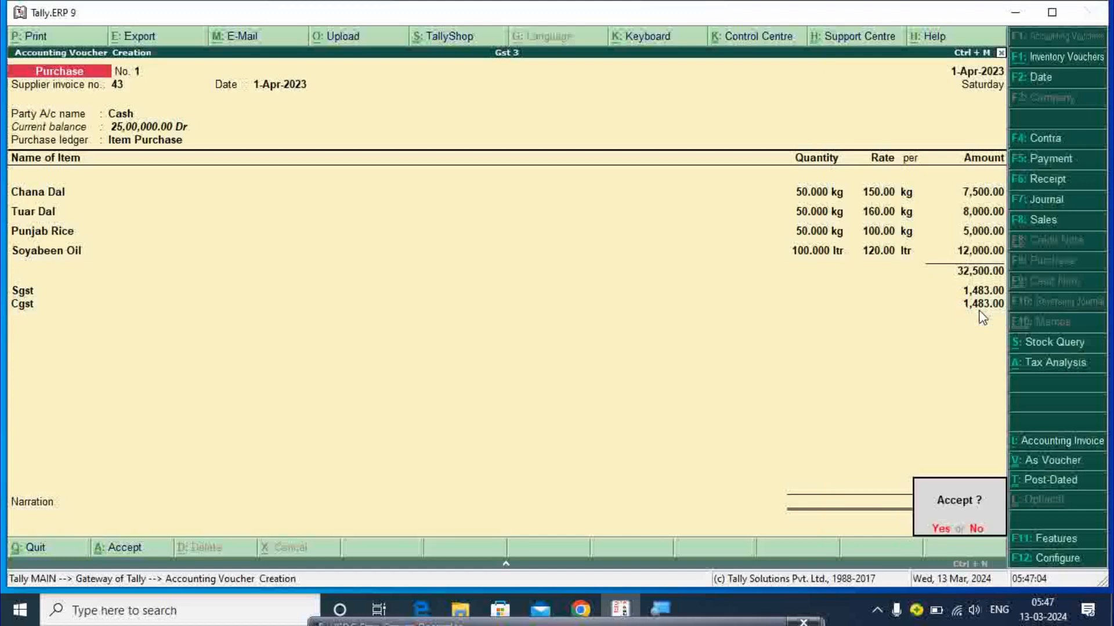
{"action": "key", "text": "Return"}
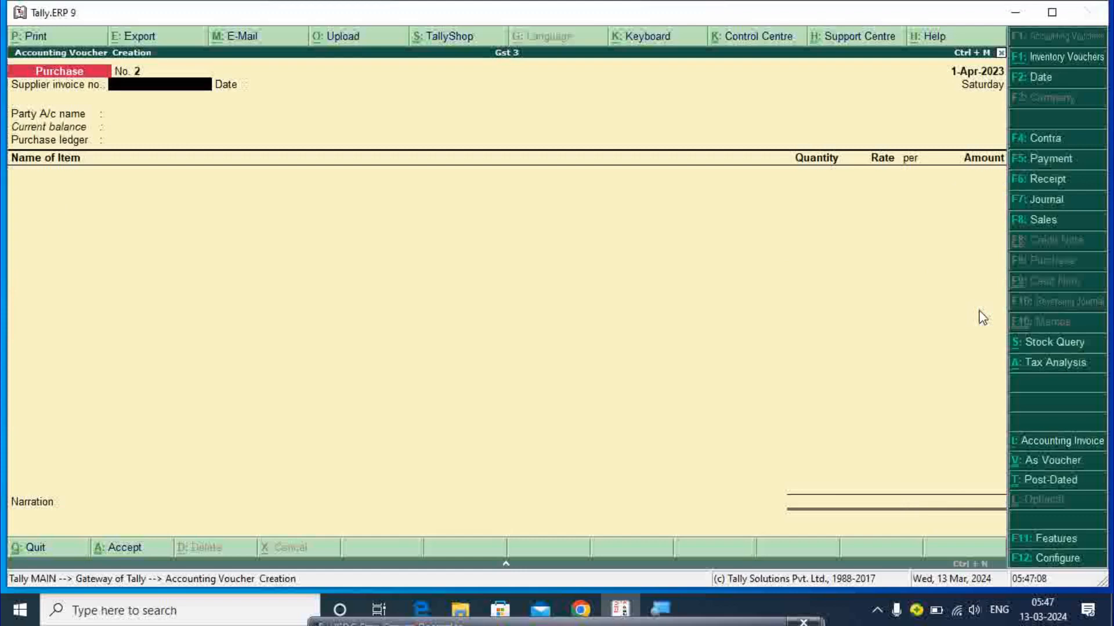
{"action": "left_click", "coordinate": [851, 327]}
{"action": "key", "text": "Escape"}
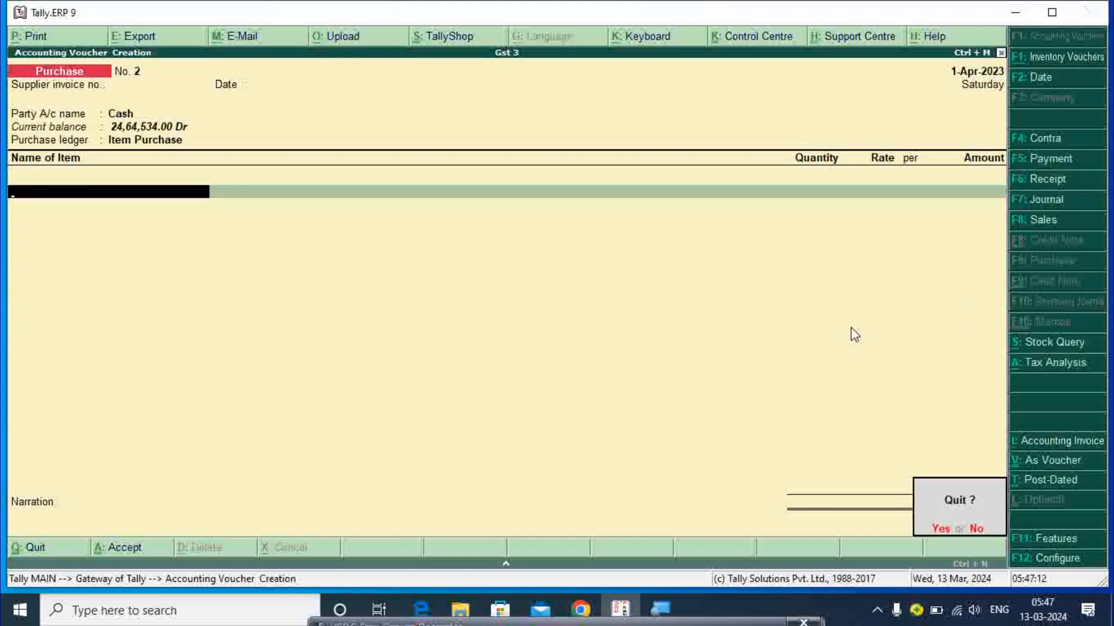
{"action": "key", "text": "n"}
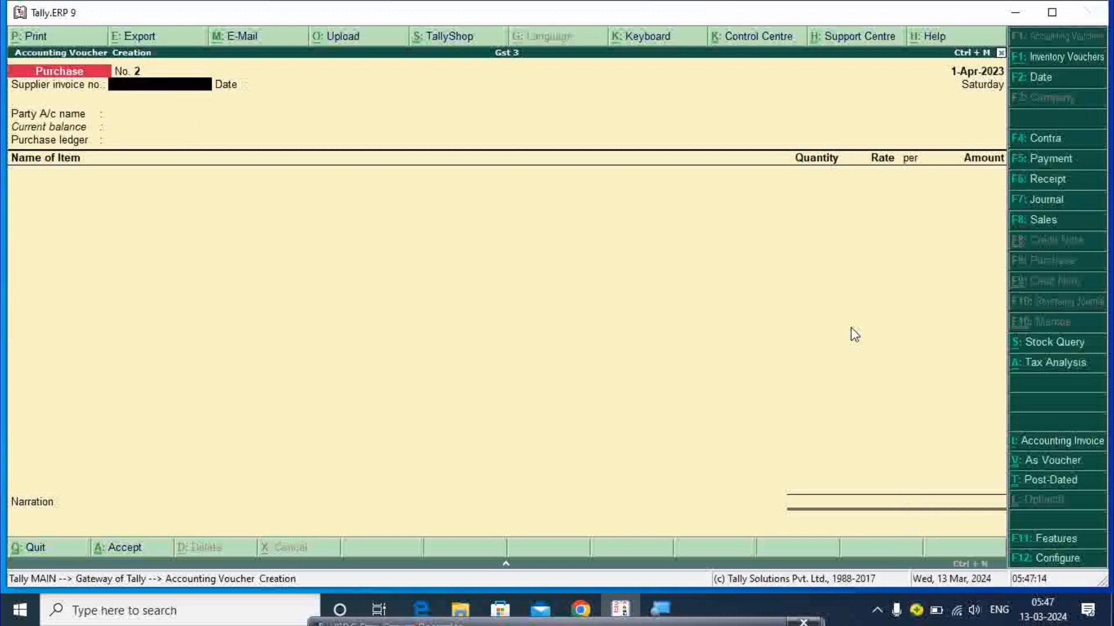
- Reopen the saved Purchase voucher to examine its detailed tax analysis for each item's tax rates, and return to the blank voucher
{"action": "key", "text": "Page_Up"}
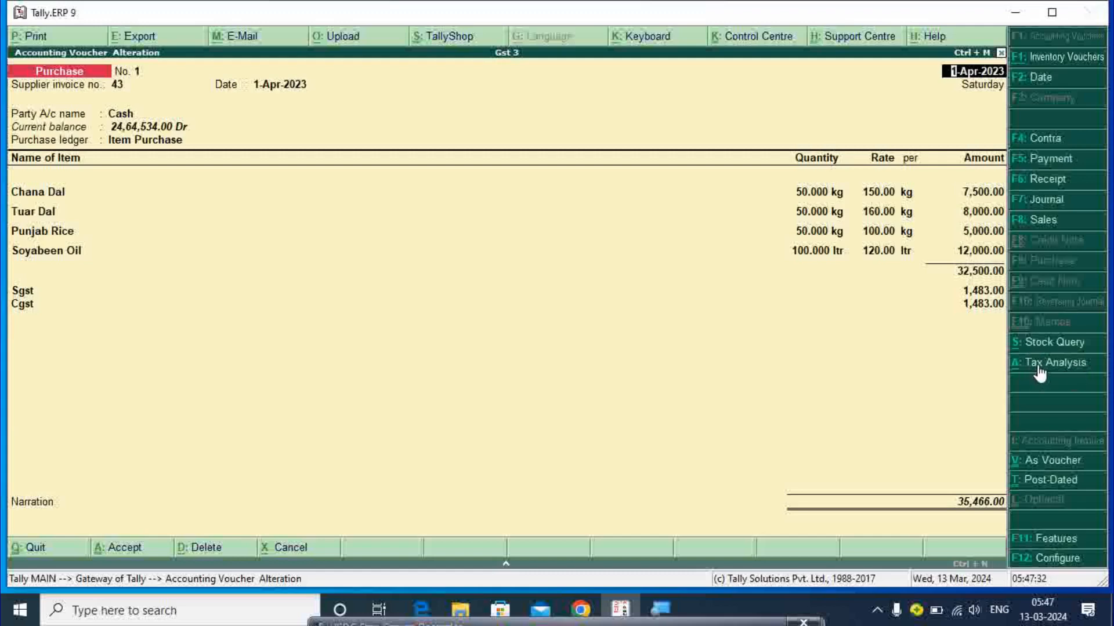
{"action": "left_click", "coordinate": [1037, 366]}
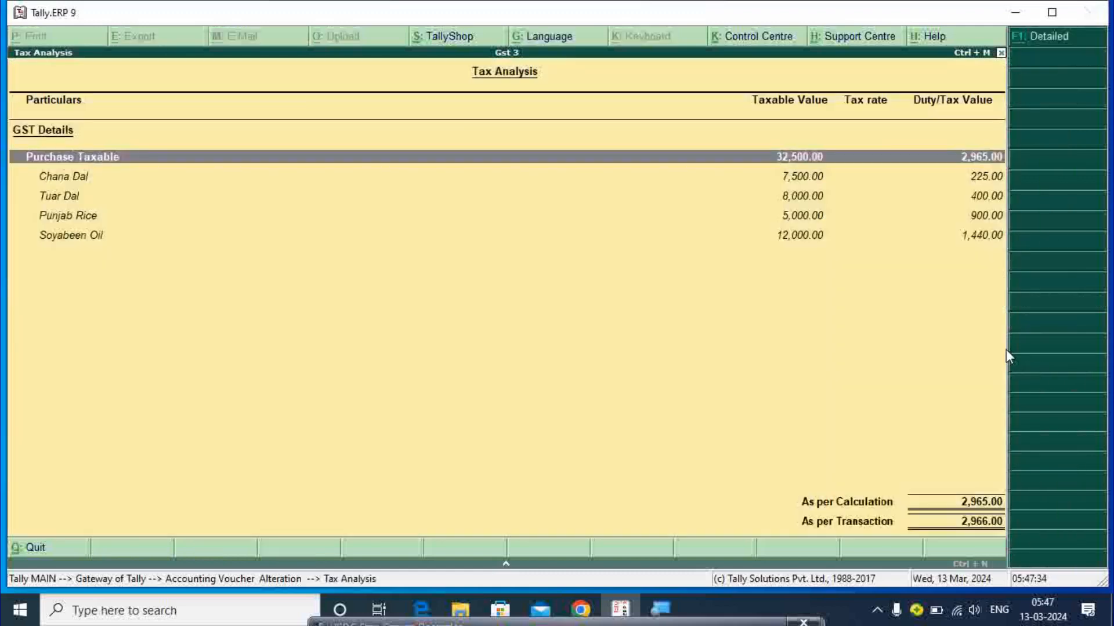
{"action": "left_click", "coordinate": [1019, 42]}
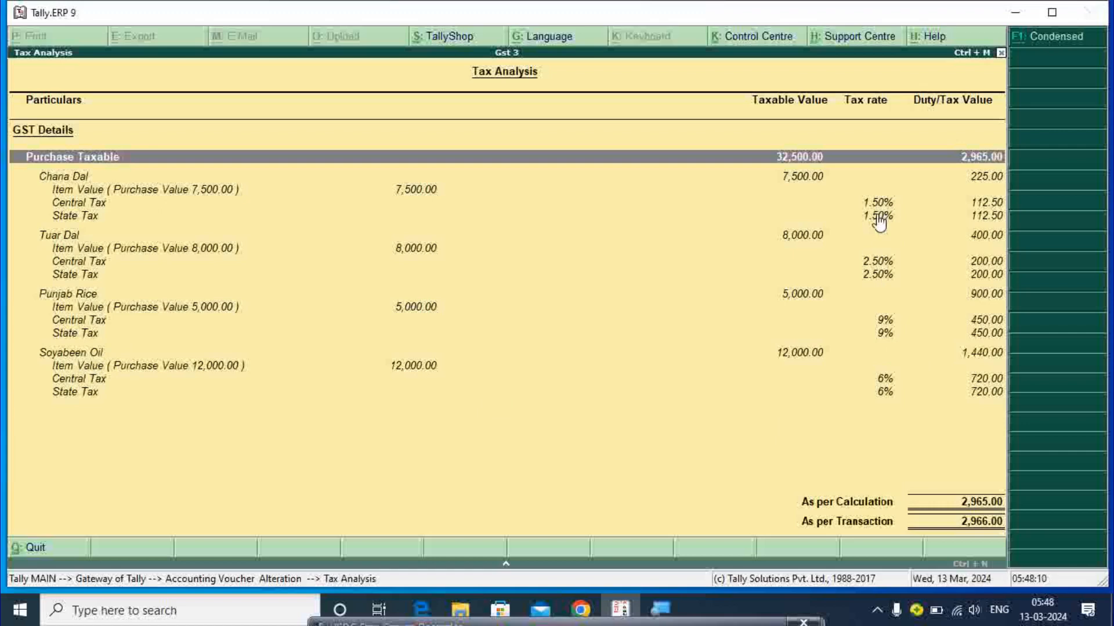
{"action": "key", "text": "Escape"}
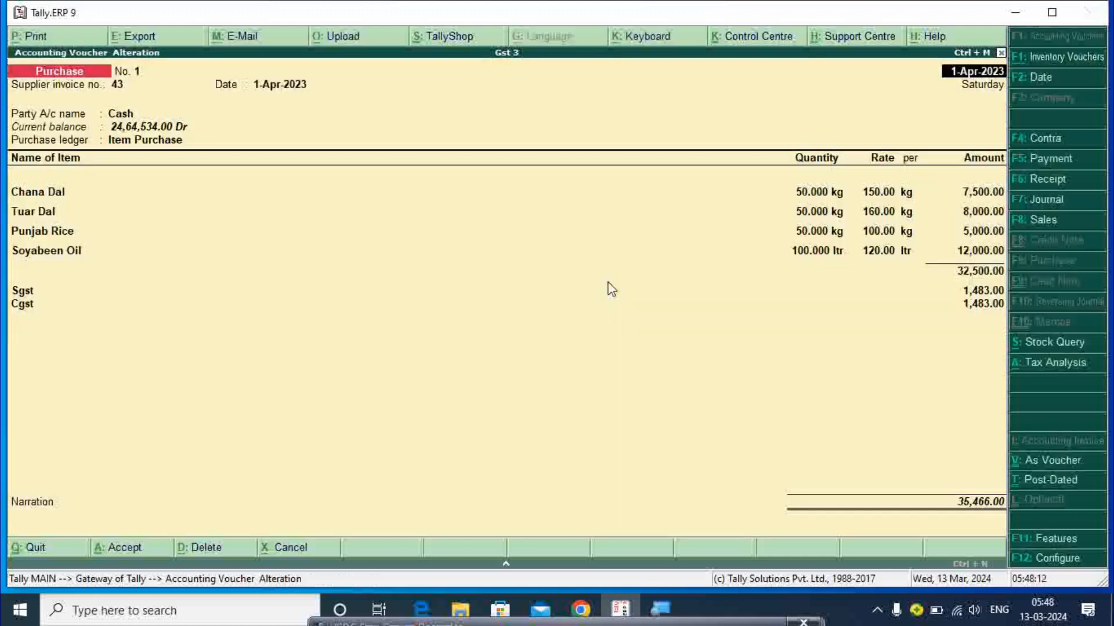
{"action": "key", "text": "Escape"}
{"action": "key", "text": "y"}
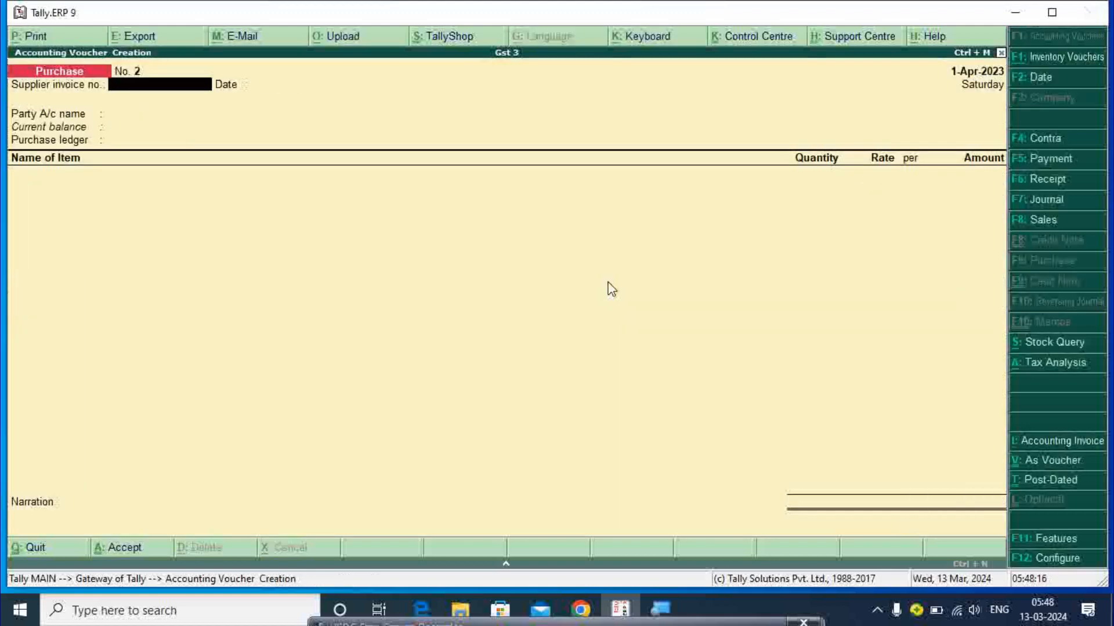
- Start a Sales voucher with reference number 1 and Cash as the party account
{"action": "key", "text": "F8"}
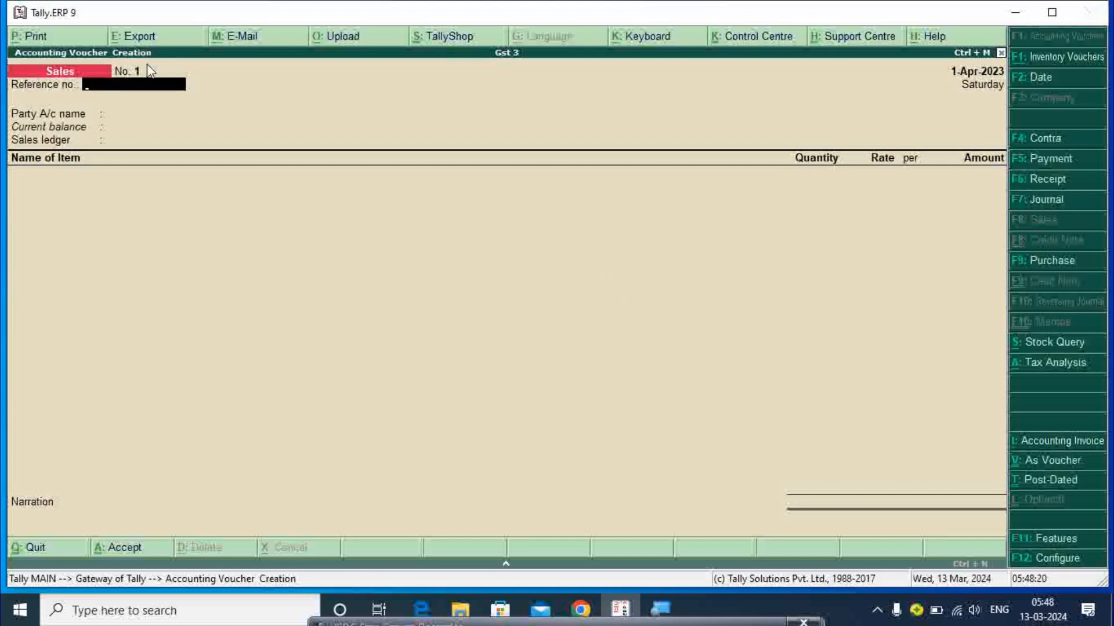
{"action": "type", "text": "1"}
{"action": "key", "text": "Return"}
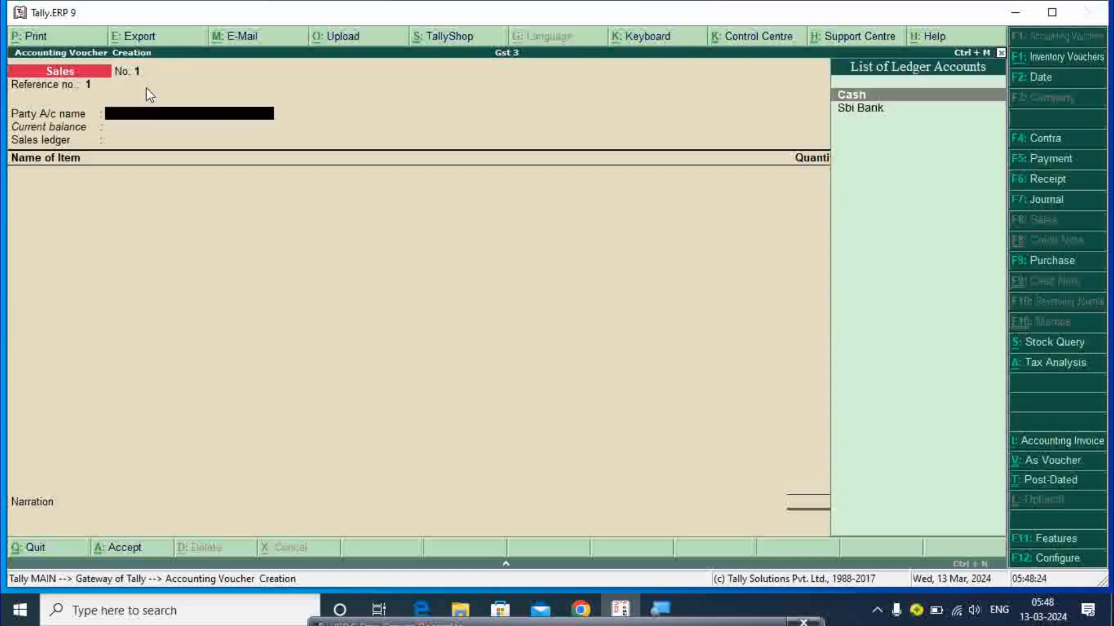
{"action": "key", "text": "Return"}
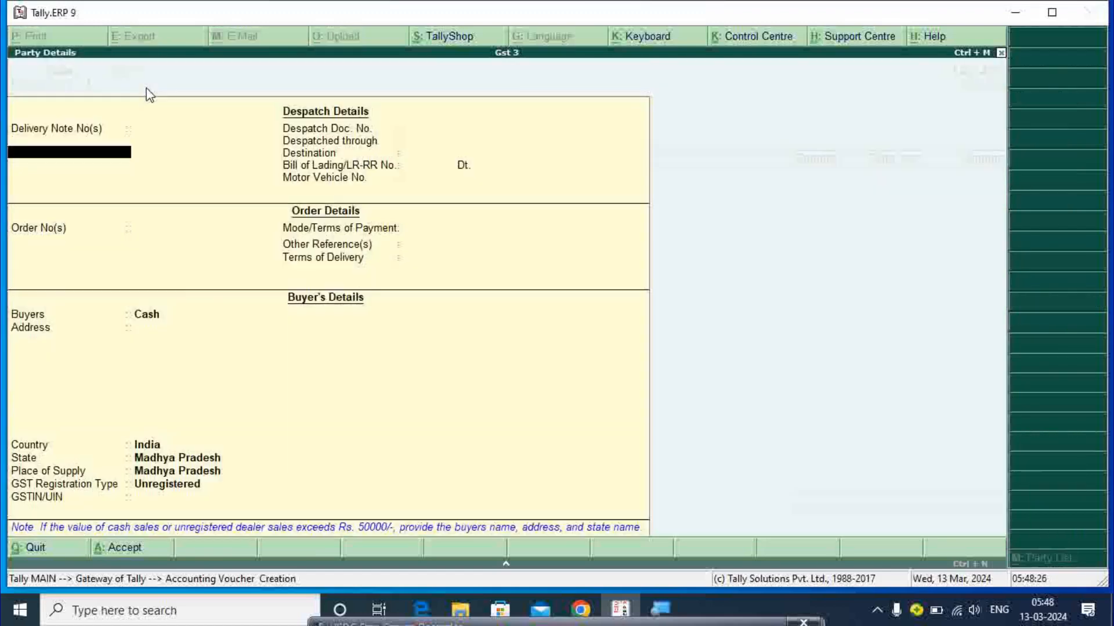
- Leave the delivery note, despatch, order and address fields of the party details blank, keeping Cash as the buyer
{"action": "key", "text": "Return"}
{"action": "key", "text": "Return"}
{"action": "key", "text": "Return"}
{"action": "key", "text": "Return"}
{"action": "key", "text": "Return"}
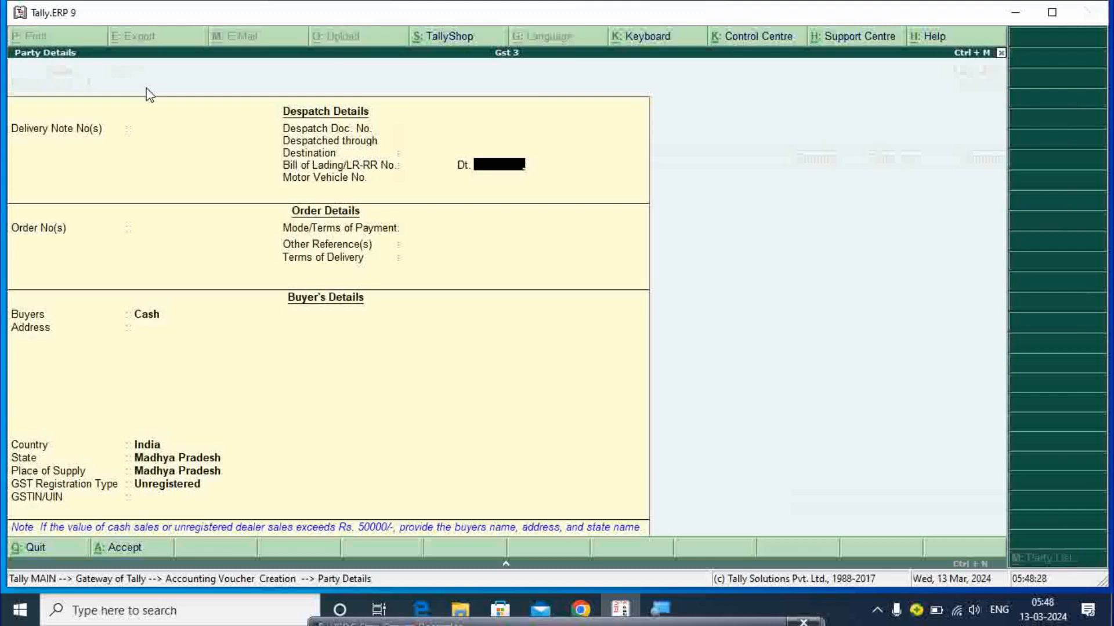
{"action": "key", "text": "BackSpace"}
{"action": "key", "text": "BackSpace"}
{"action": "key", "text": "BackSpace"}
{"action": "key", "text": "BackSpace"}
{"action": "key", "text": "BackSpace"}
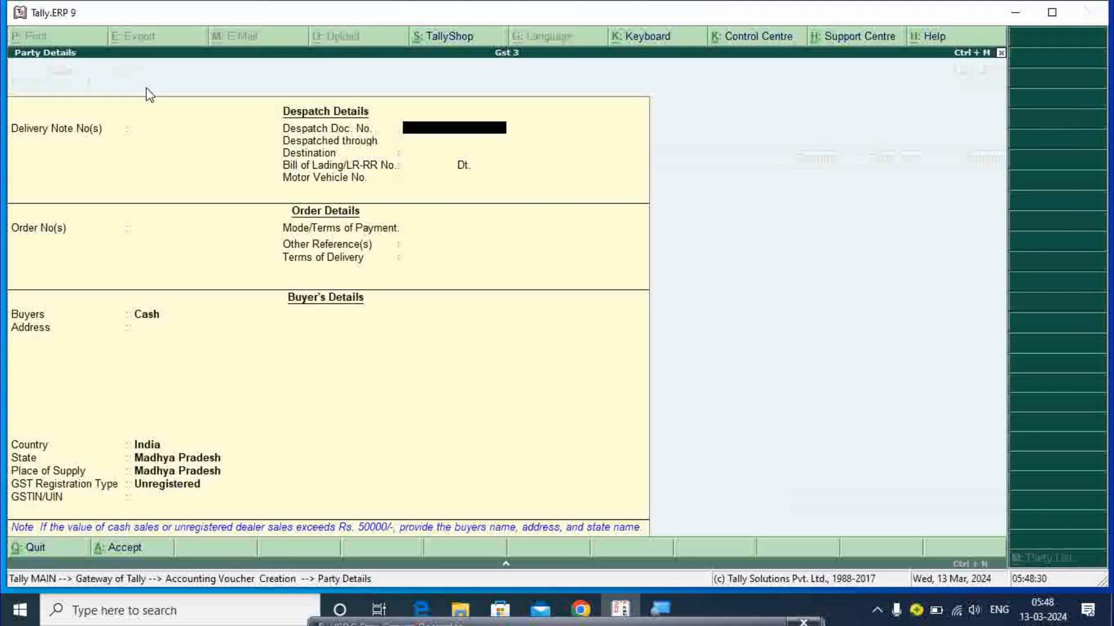
{"action": "key", "text": "Return"}
{"action": "key", "text": "Return"}
{"action": "key", "text": "Return"}
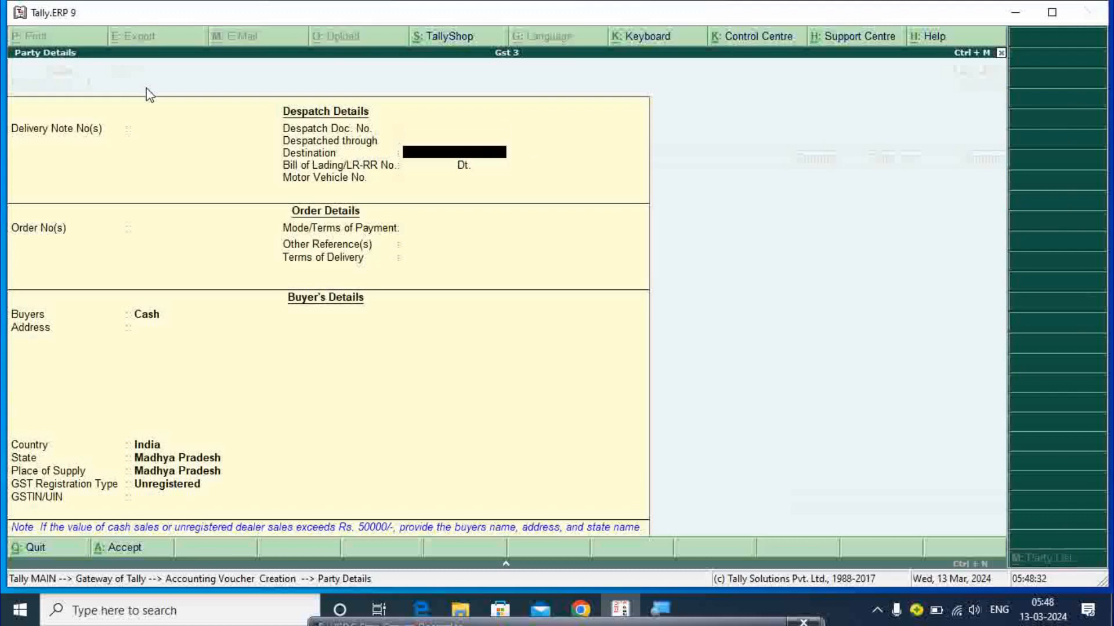
{"action": "key", "text": "Return"}
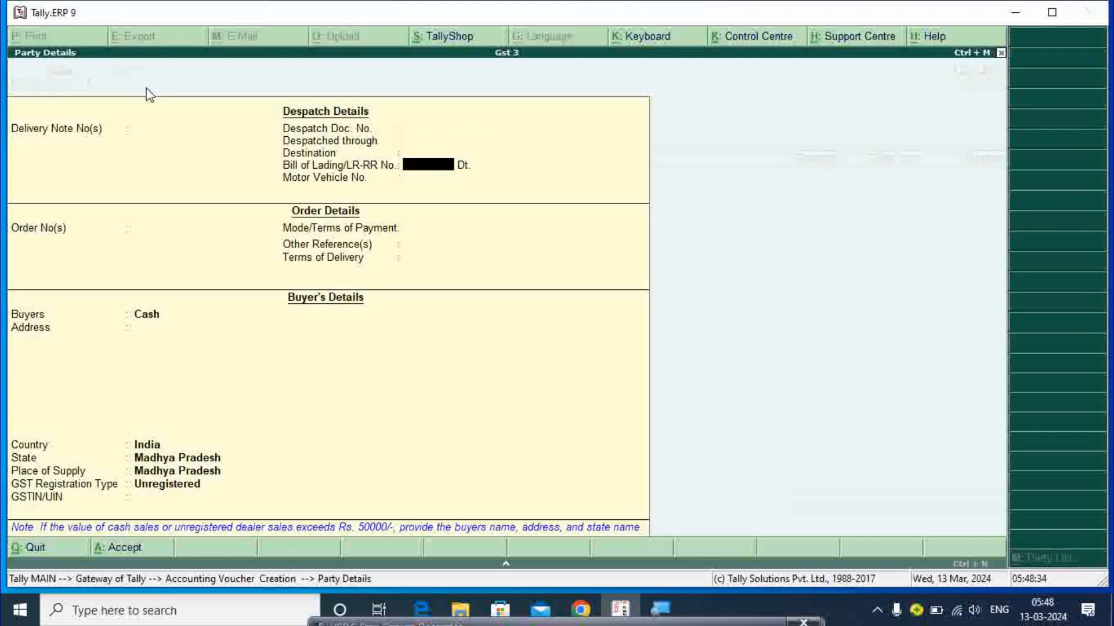
{"action": "key", "text": "Return"}
{"action": "key", "text": "Return"}
{"action": "key", "text": "Return"}
{"action": "key", "text": "Return"}
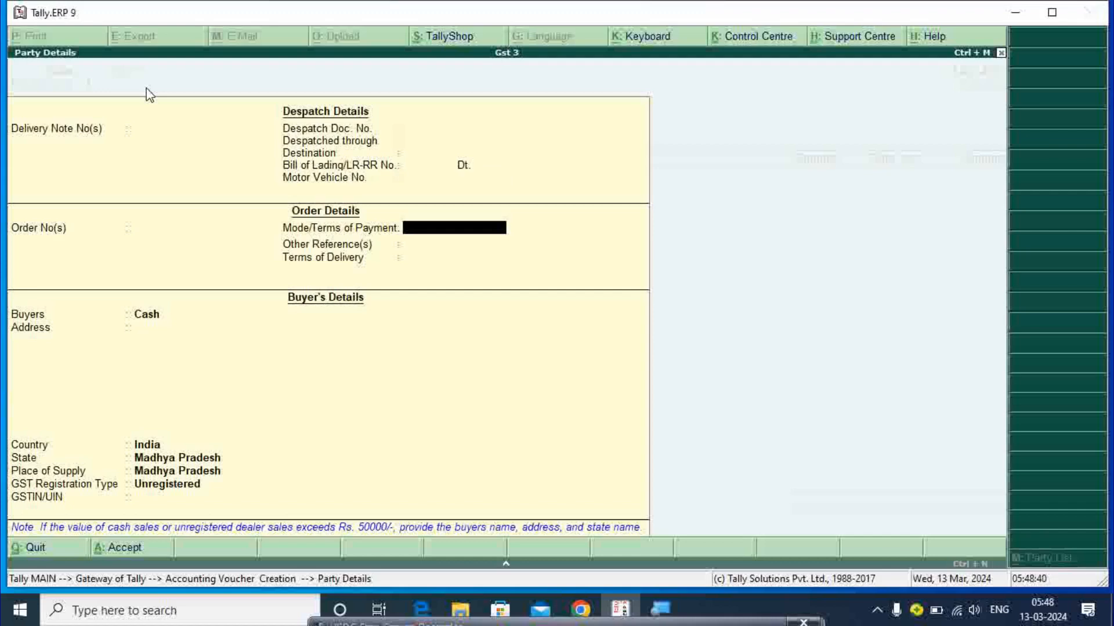
{"action": "key", "text": "Return"}
{"action": "key", "text": "Return"}
{"action": "key", "text": "Return"}
{"action": "key", "text": "Return"}
{"action": "key", "text": "Return"}
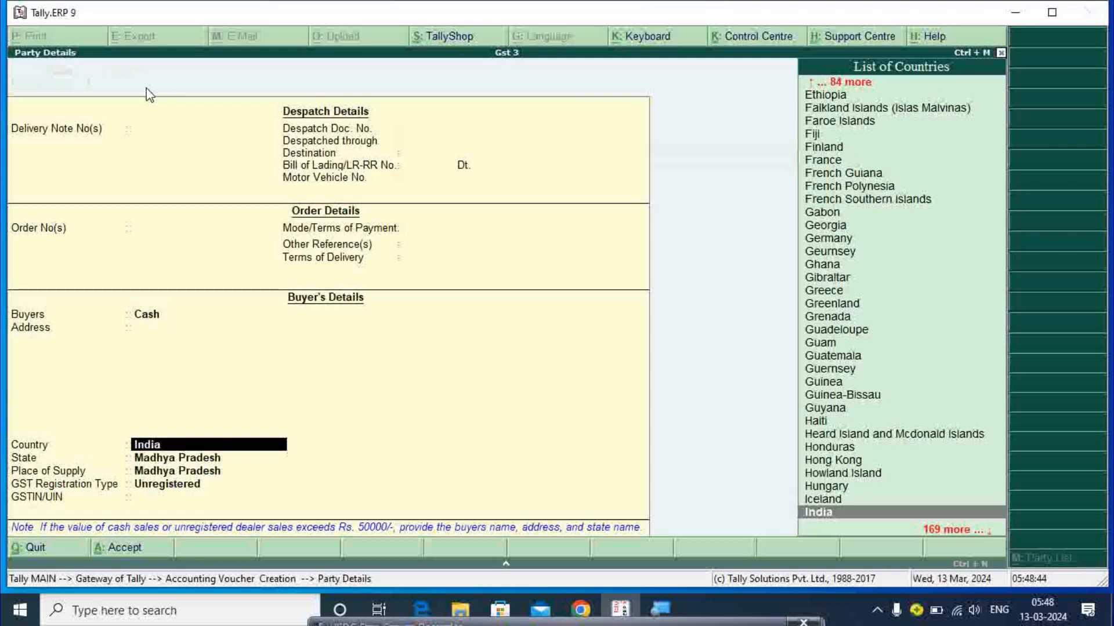
- Keep India and Madhya Pradesh for the buyer, set the GST registration type to Regular, and enter the buyer's GSTIN/UIN
{"action": "key", "text": "Return"}
{"action": "key", "text": "Return"}
{"action": "key", "text": "Return"}
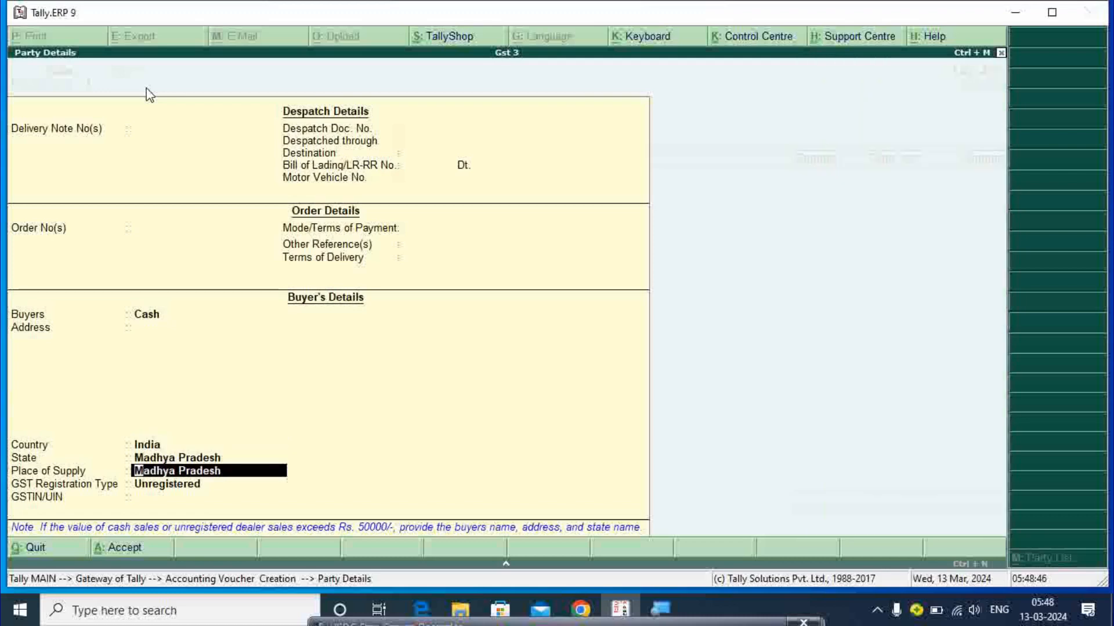
{"action": "key", "text": "Up"}
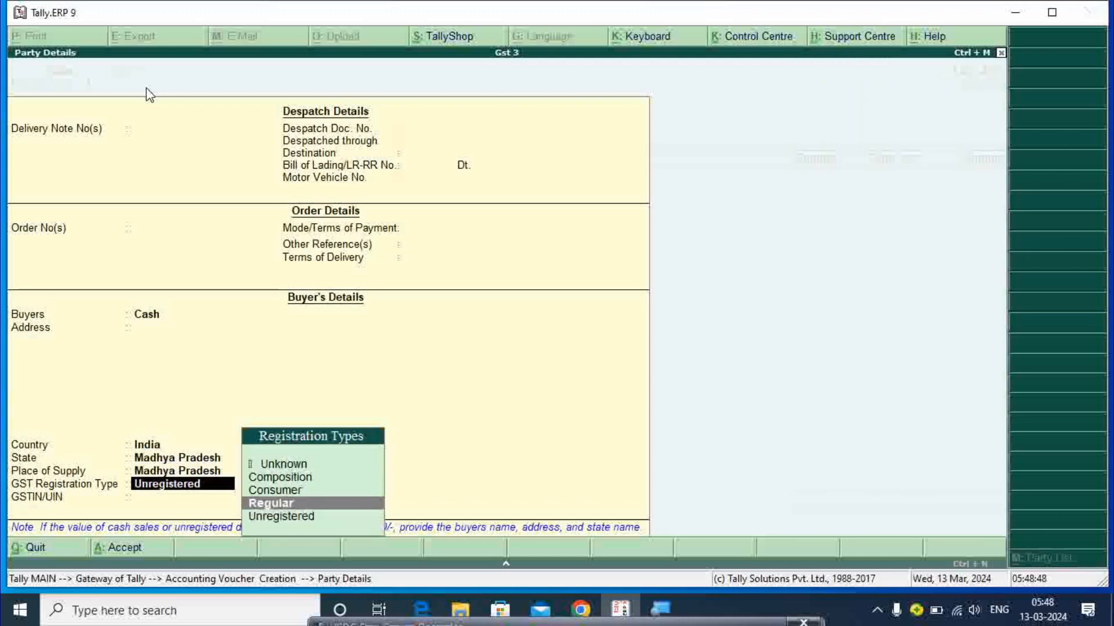
{"action": "key", "text": "Return"}
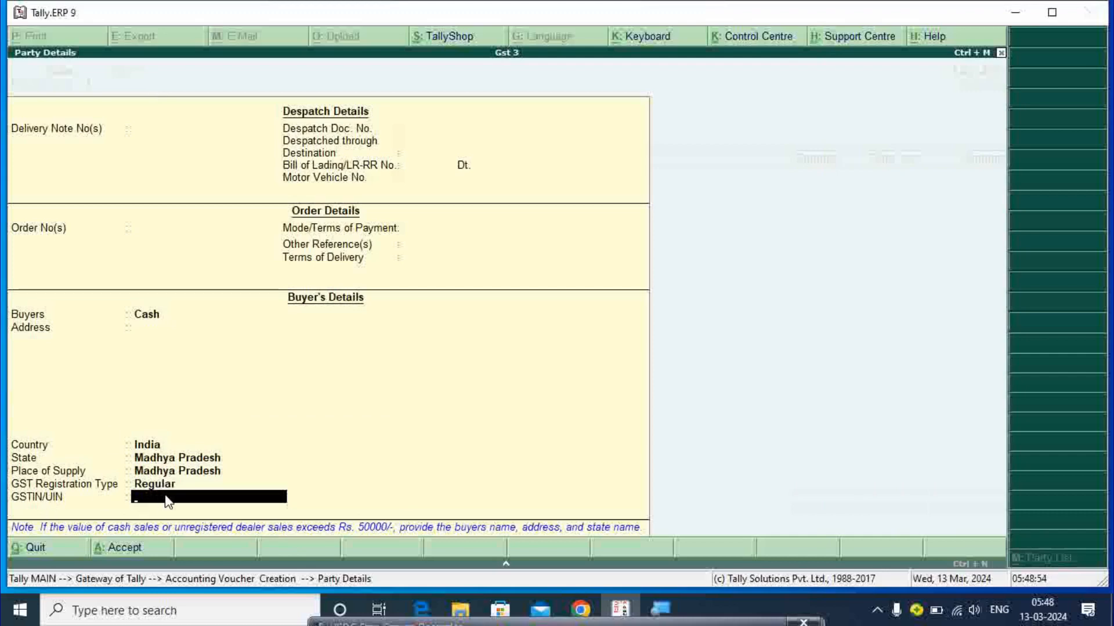
{"action": "type", "text": "GST 5234242"}
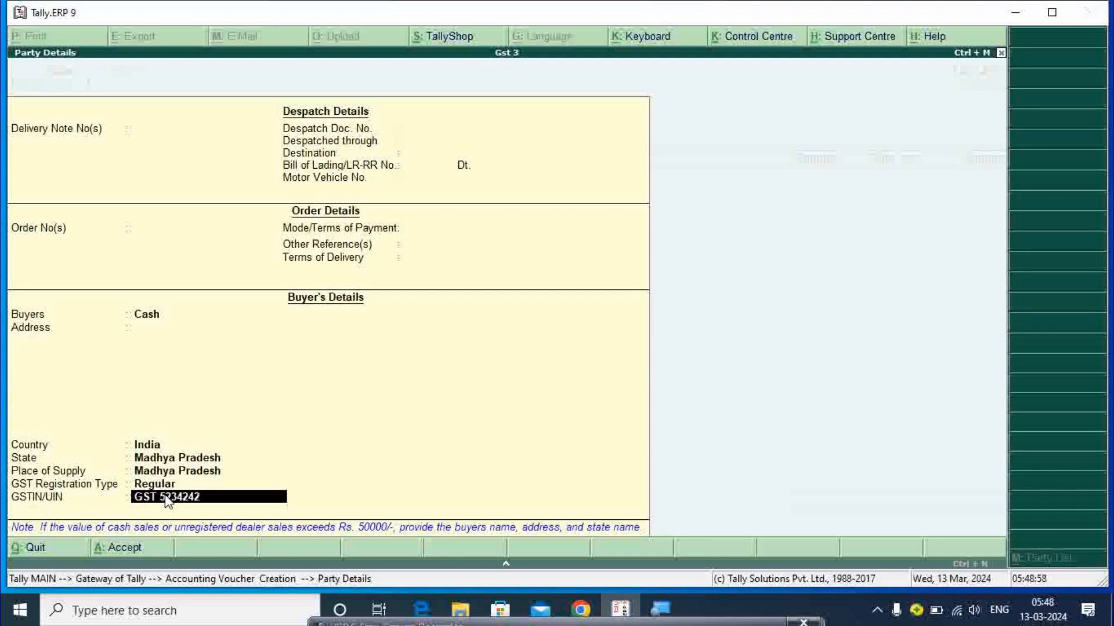
{"action": "key", "text": "Return"}
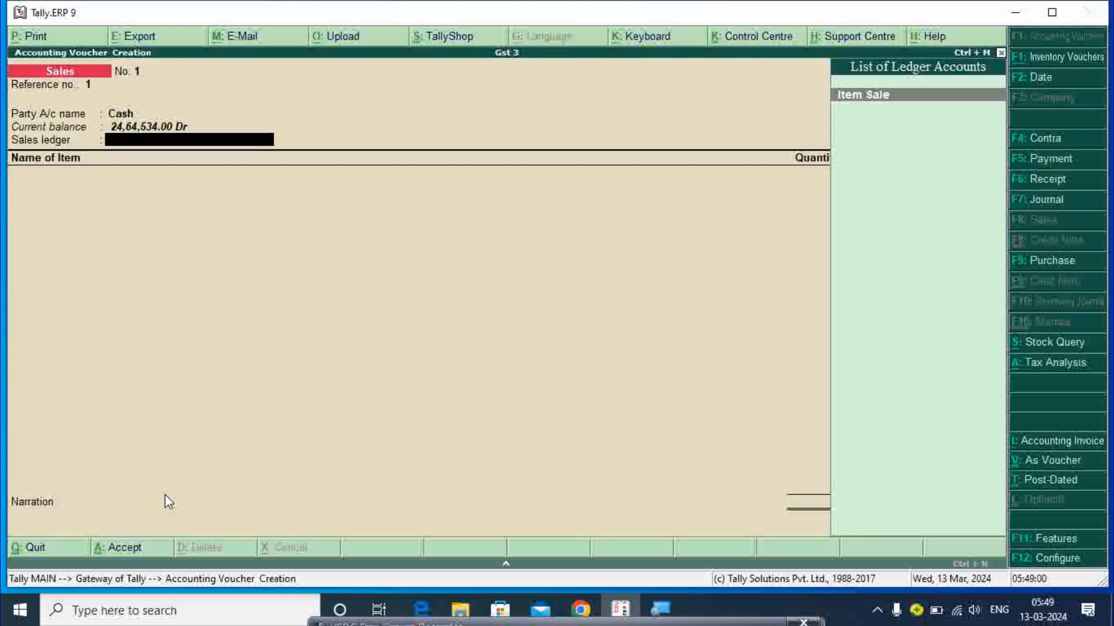
- Choose the Item Sale ledger and add Soyabeen Oil as the first sale item with a quantity of 20 ltr at 170 per ltr
{"action": "key", "text": "Return"}
{"action": "type", "text": "S"}
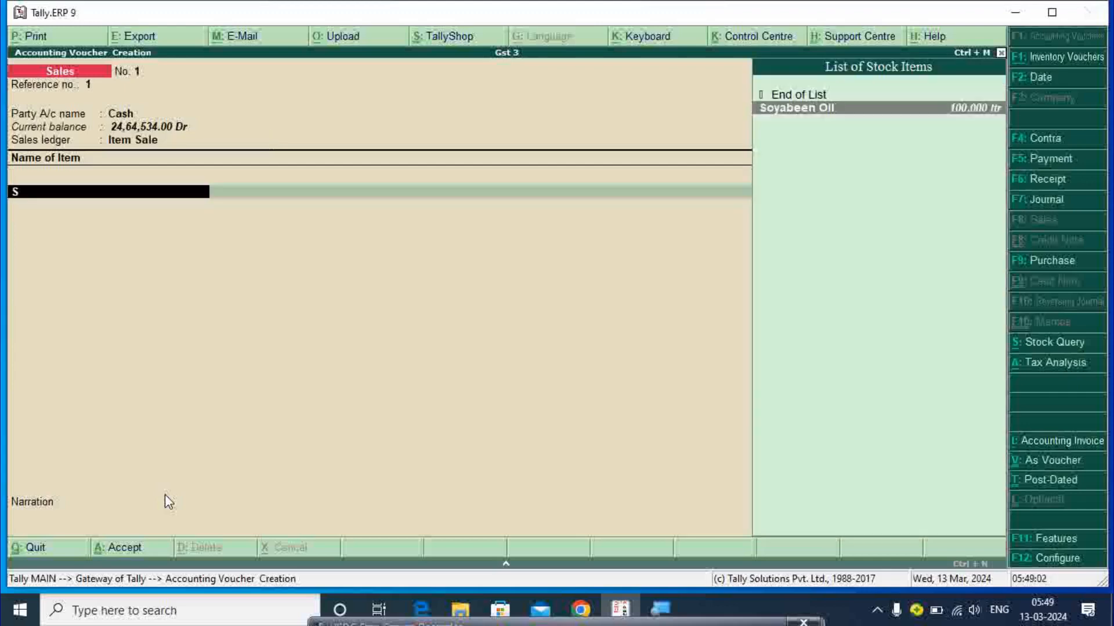
{"action": "key", "text": "Return"}
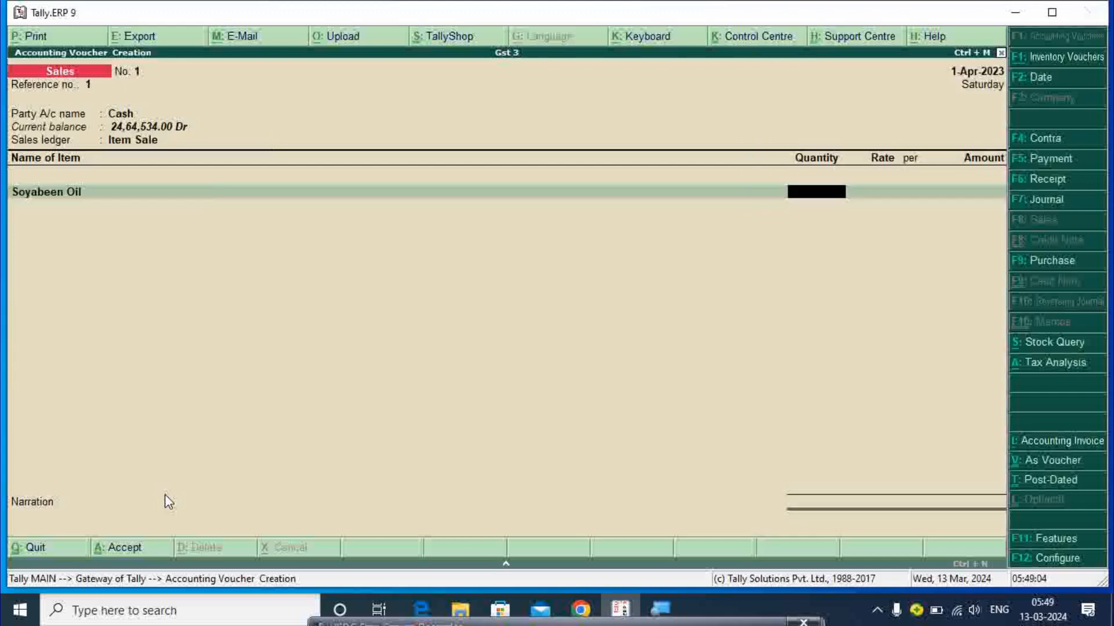
{"action": "type", "text": "180"}
{"action": "key", "text": "Return"}
{"action": "key", "text": "Return"}
{"action": "key", "text": "BackSpace"}
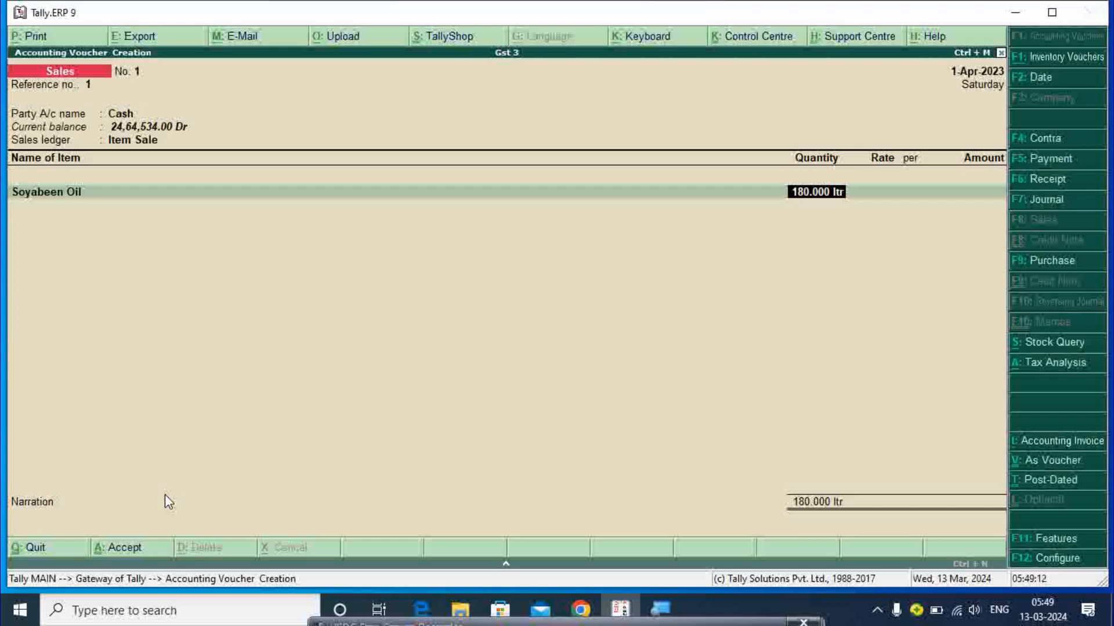
{"action": "type", "text": "20"}
{"action": "key", "text": "Return"}
{"action": "type", "text": "170"}
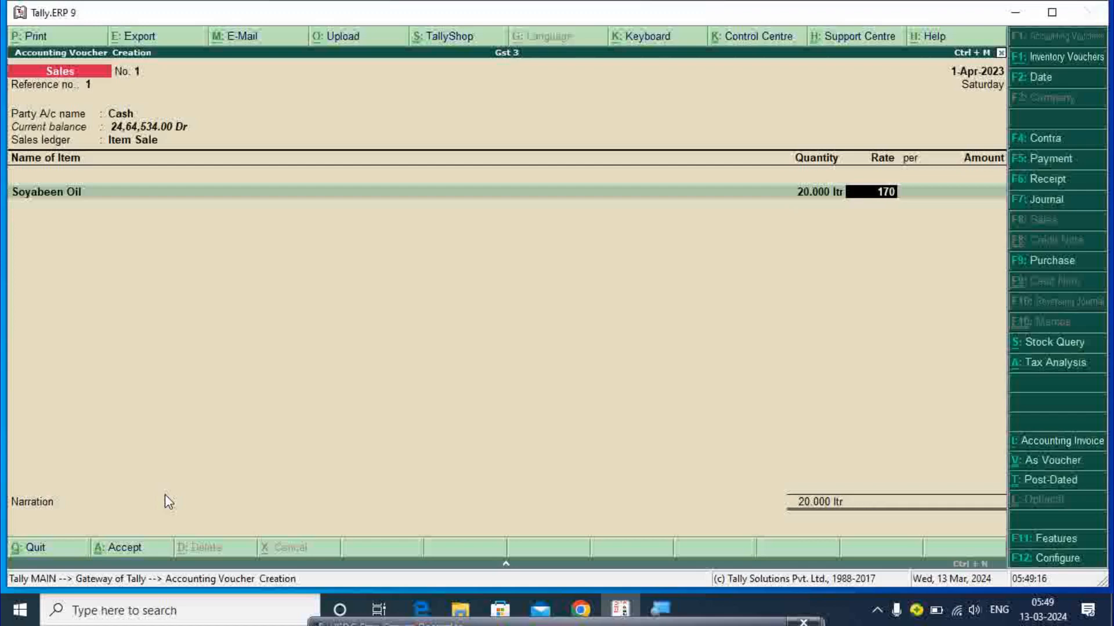
{"action": "key", "text": "Return"}
{"action": "key", "text": "Return"}
{"action": "key", "text": "Return"}
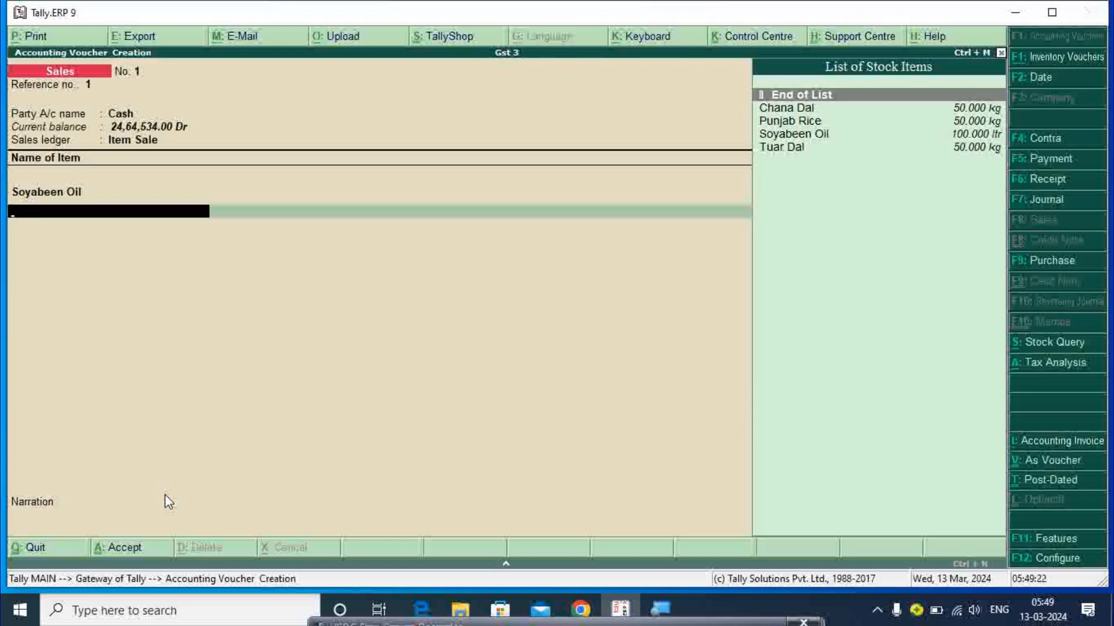
- Add Chana Dal as the second sale item with a quantity of 20 kg at 175 per kg
{"action": "key", "text": "Down"}
{"action": "key", "text": "Down"}
{"action": "key", "text": "Up"}
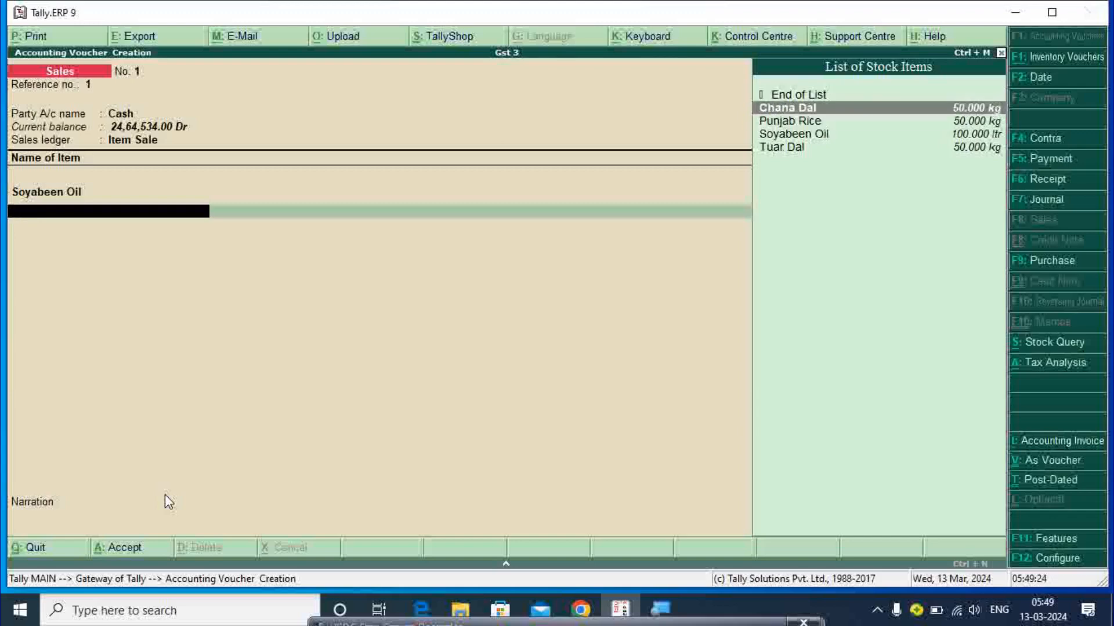
{"action": "key", "text": "Return"}
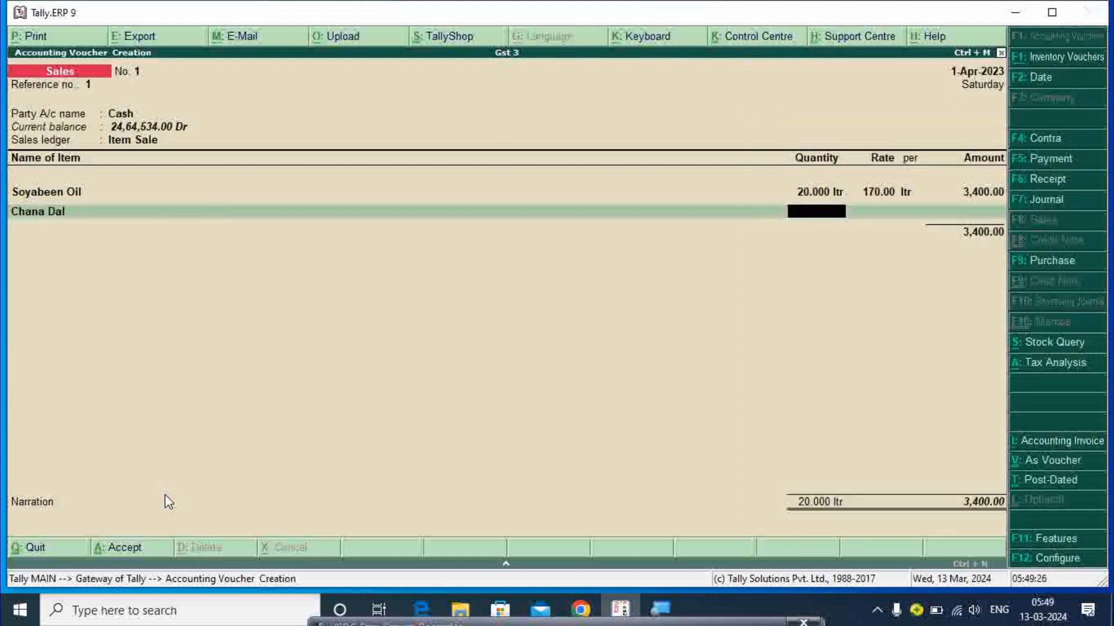
{"action": "type", "text": "20"}
{"action": "key", "text": "Return"}
{"action": "type", "text": "1"}
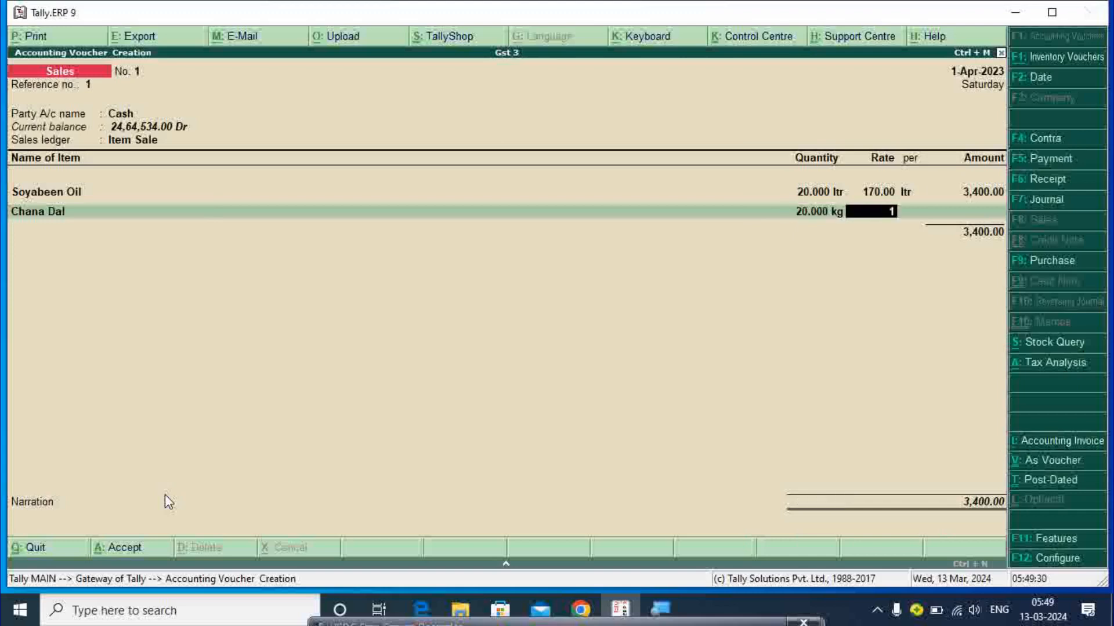
{"action": "type", "text": "75"}
{"action": "key", "text": "Return"}
{"action": "key", "text": "Return"}
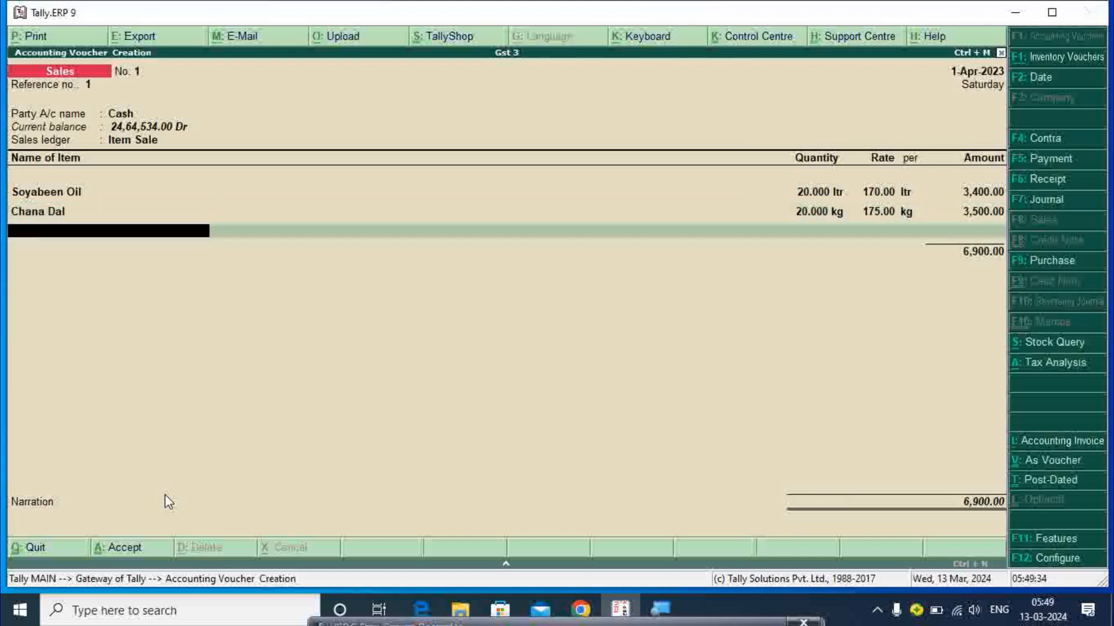
- Add Tuar Dal as the third sale item with a quantity of 20 kg at 172 per kg
{"action": "type", "text": "t"}
{"action": "key", "text": "Return"}
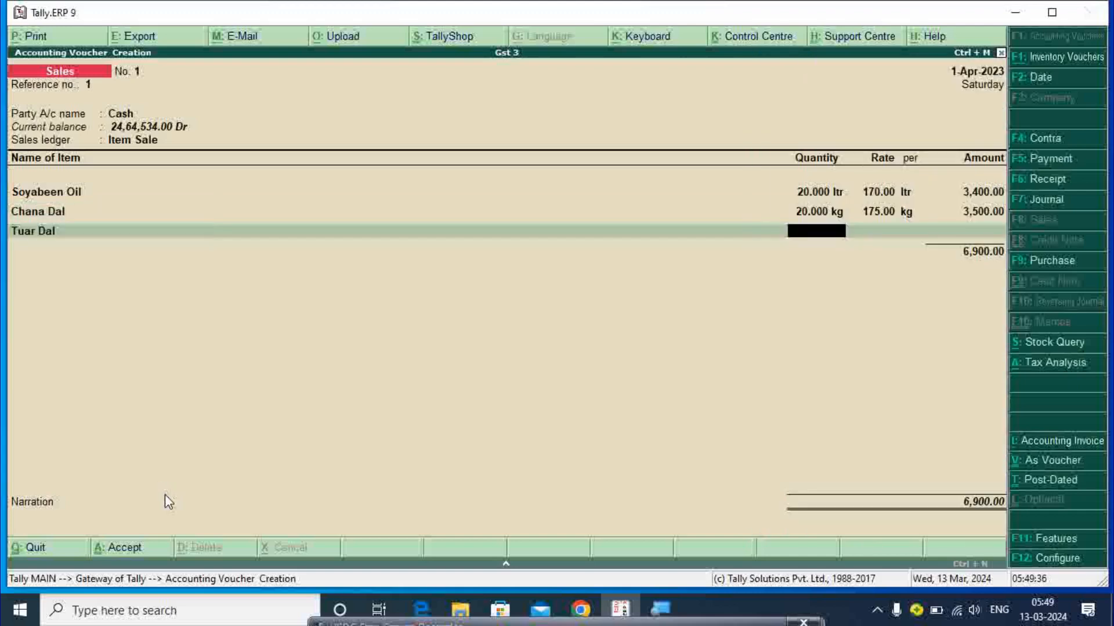
{"action": "type", "text": "20"}
{"action": "key", "text": "Return"}
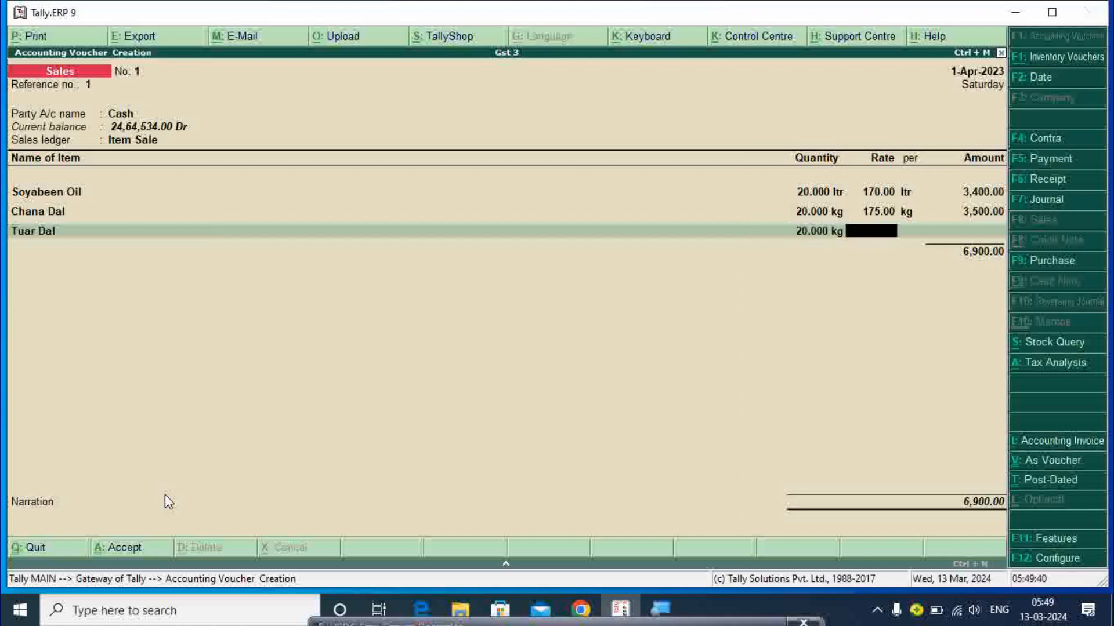
{"action": "type", "text": "172"}
{"action": "key", "text": "Return"}
{"action": "key", "text": "Return"}
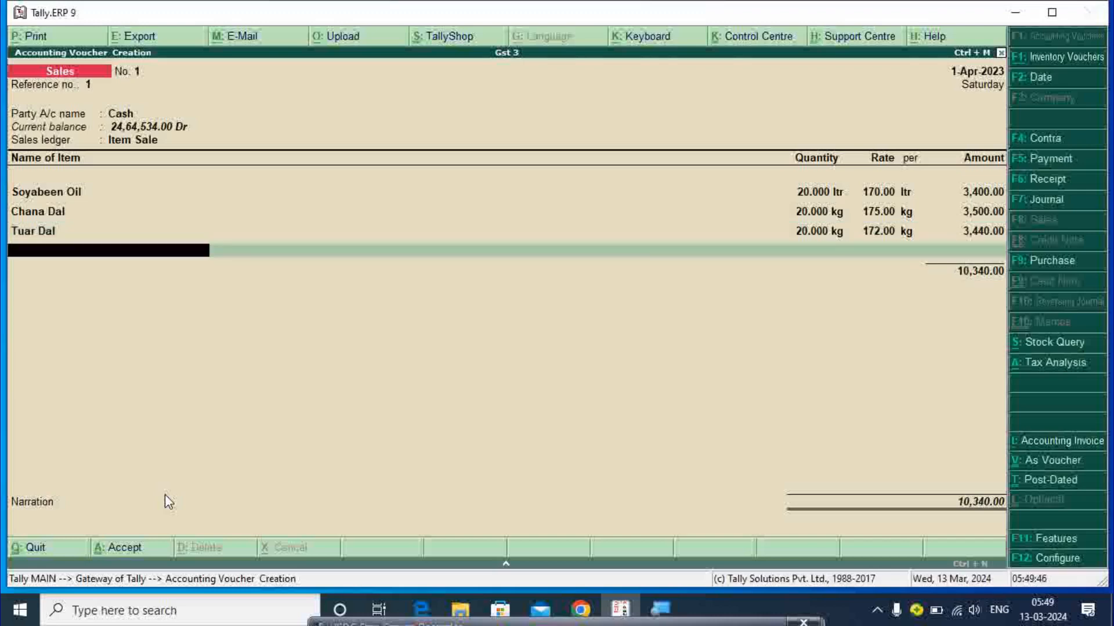
- Add Punjab Rice as the fourth sale item with a quantity of 20 kg at 130 per kg
{"action": "type", "text": "R"}
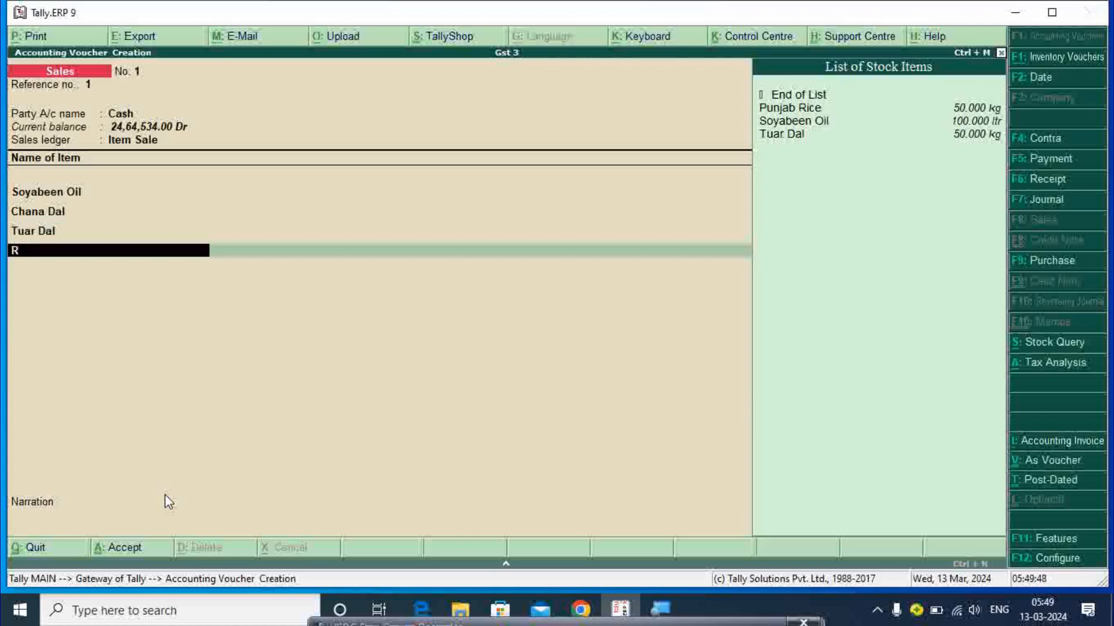
{"action": "key", "text": "Return"}
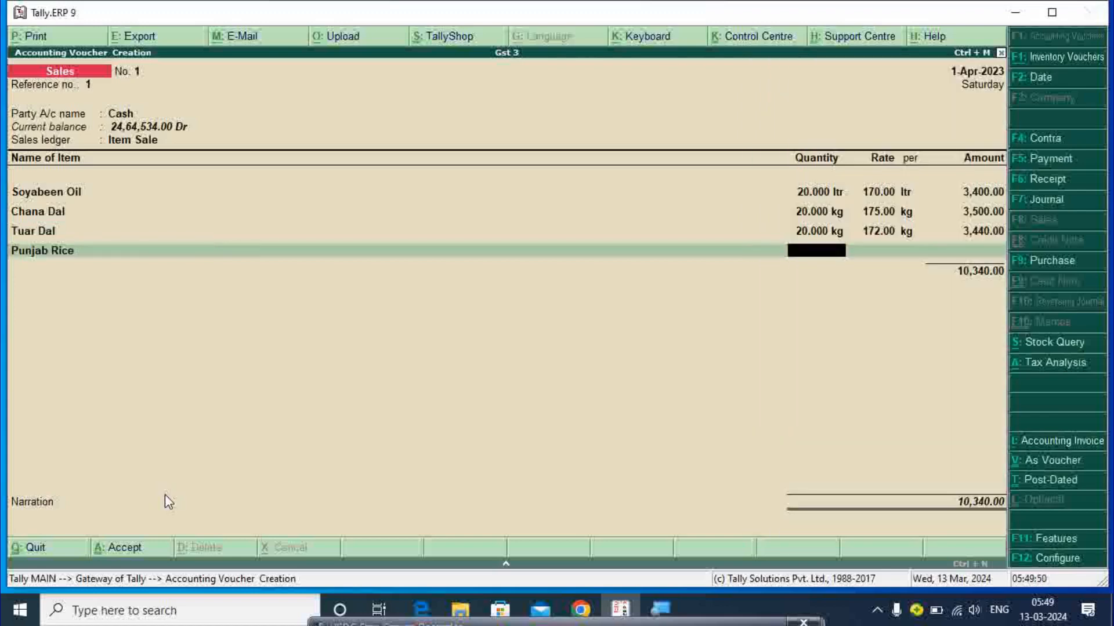
{"action": "type", "text": "20"}
{"action": "key", "text": "Return"}
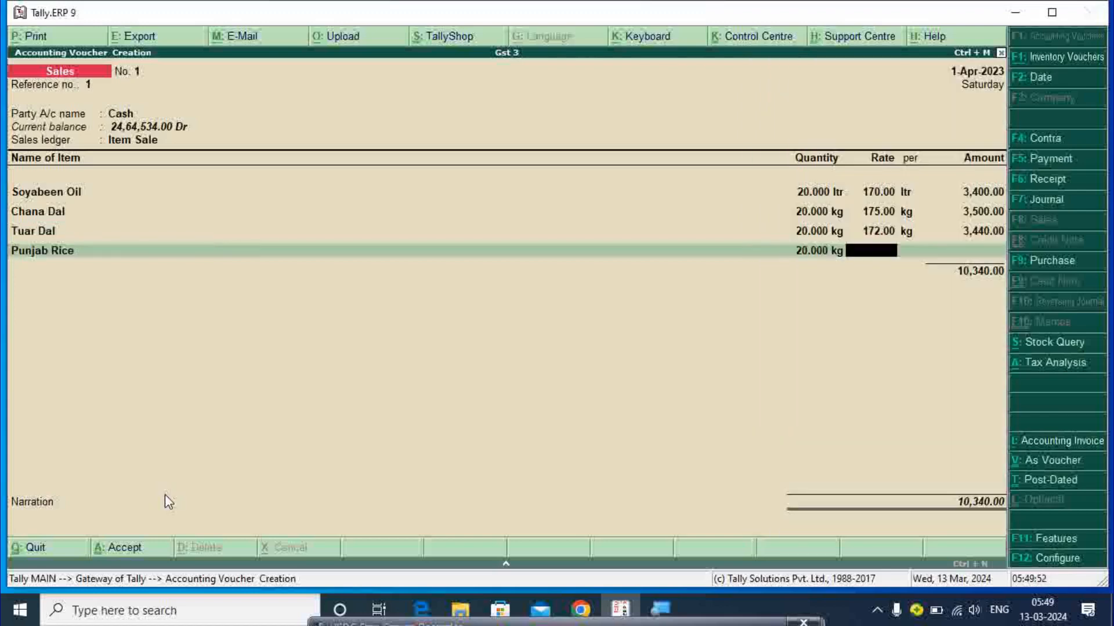
{"action": "type", "text": "130"}
{"action": "key", "text": "Return"}
- Add the Sgst and Cgst tax ledgers below the sale items and save the sales voucher
{"action": "key", "text": "Return"}
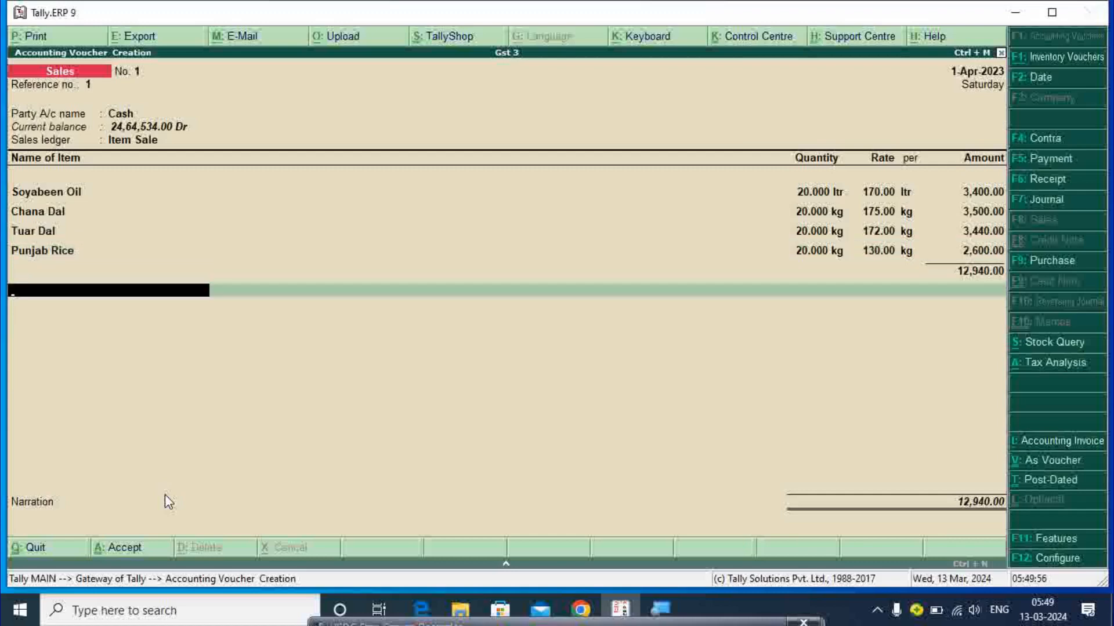
{"action": "type", "text": "S"}
{"action": "key", "text": "Return"}
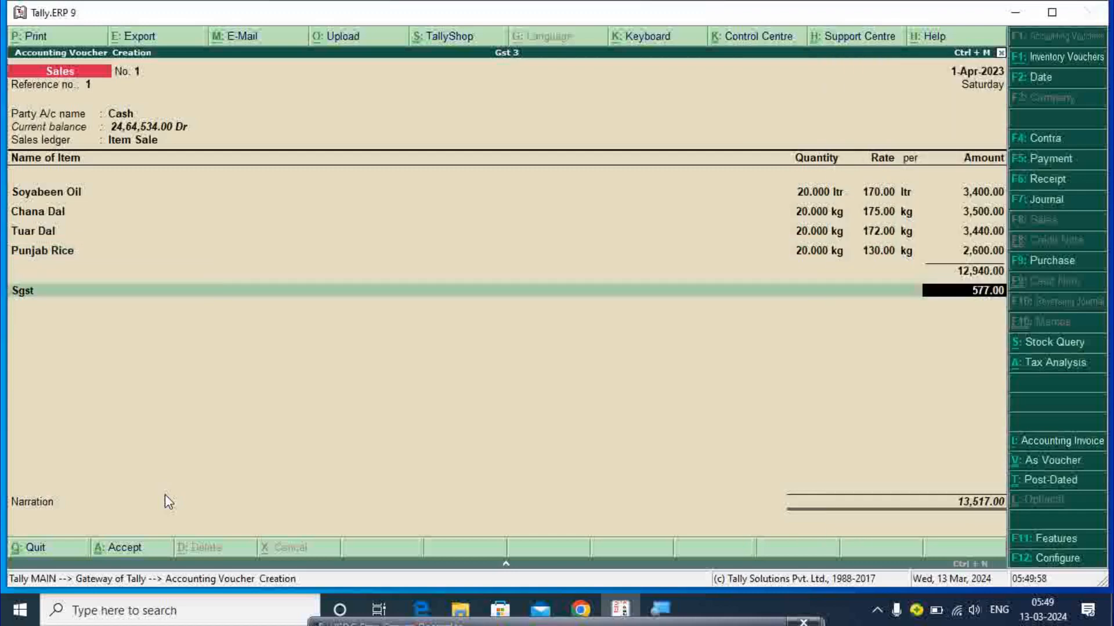
{"action": "key", "text": "Return"}
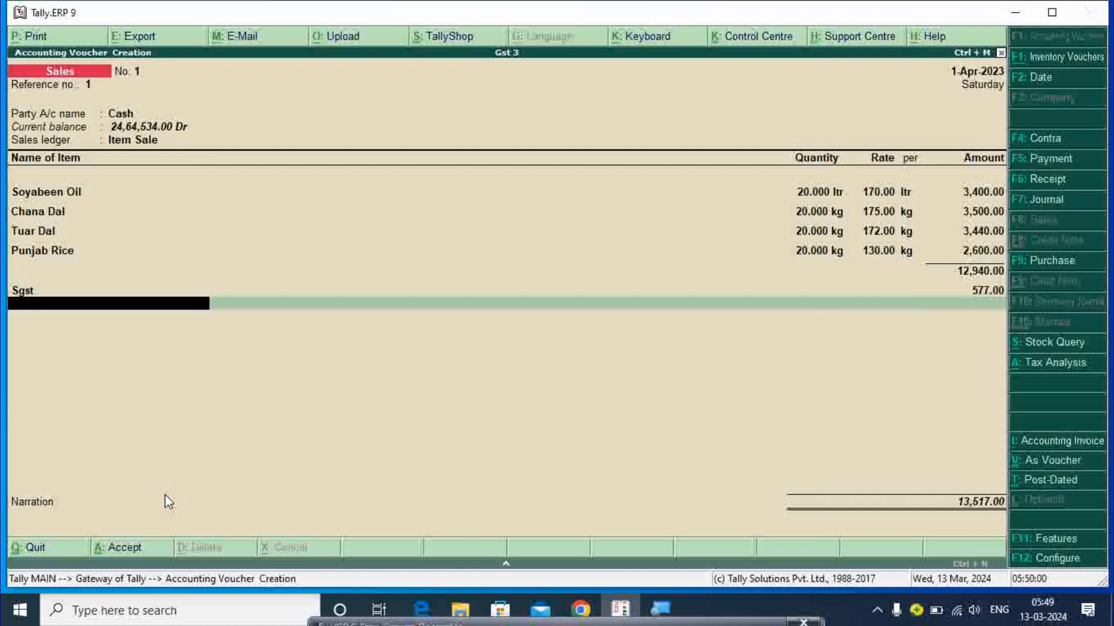
{"action": "type", "text": "C"}
{"action": "key", "text": "Return"}
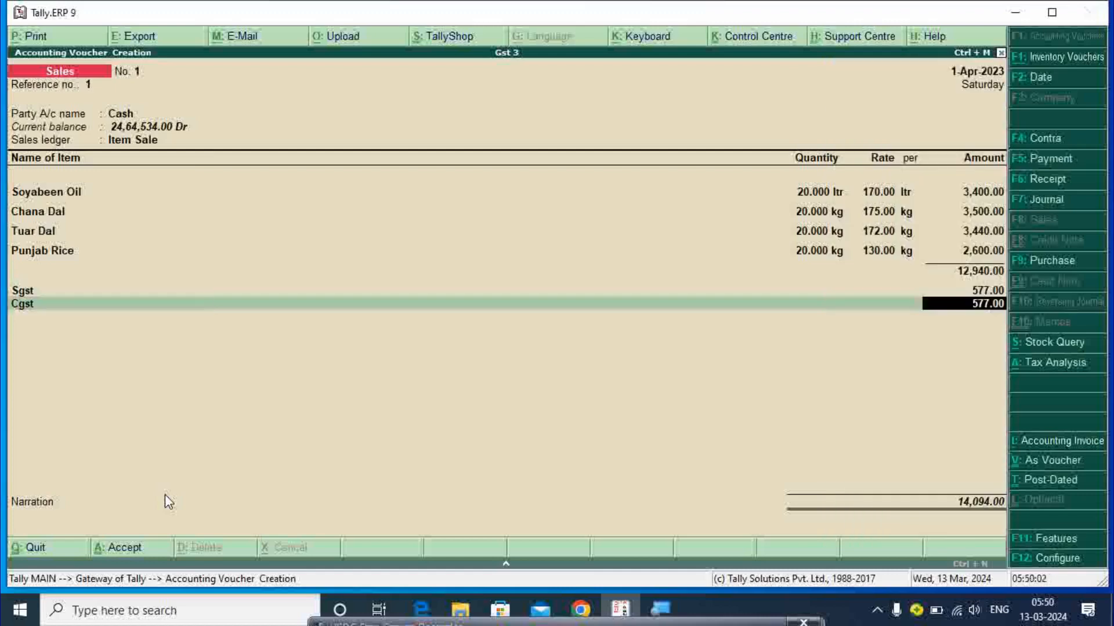
{"action": "key", "text": "Return"}
{"action": "key", "text": "Return"}
{"action": "key", "text": "y"}
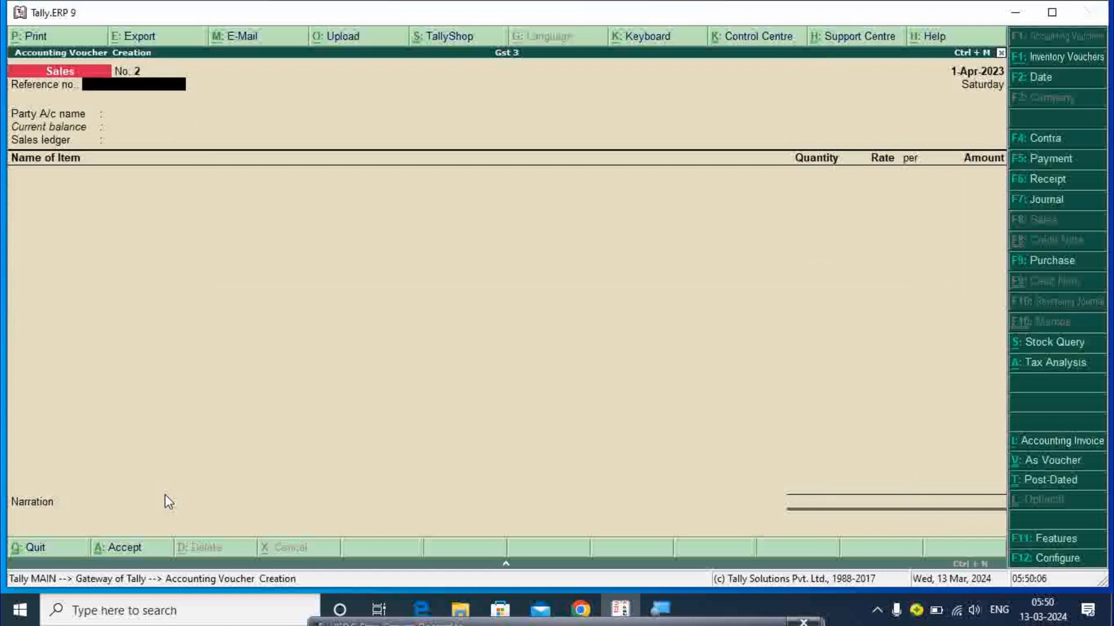
- Reopen the saved sales voucher and examine its tax analysis in detailed view for each item's central and state tax
{"action": "key", "text": "Page_Up"}
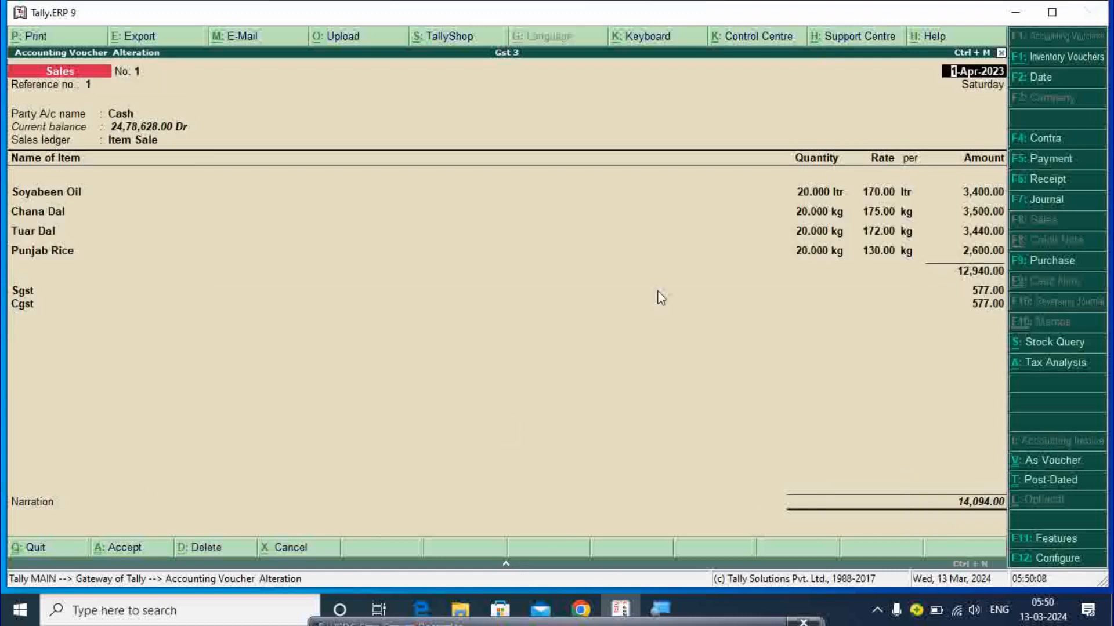
{"action": "left_click", "coordinate": [1038, 363]}
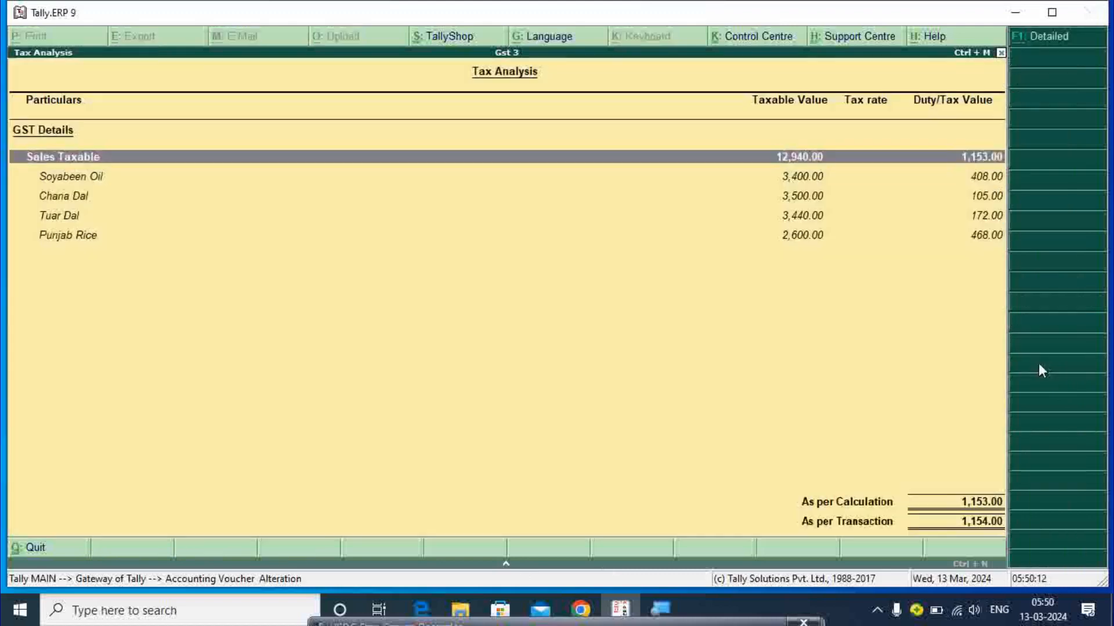
{"action": "left_click", "coordinate": [1047, 37]}
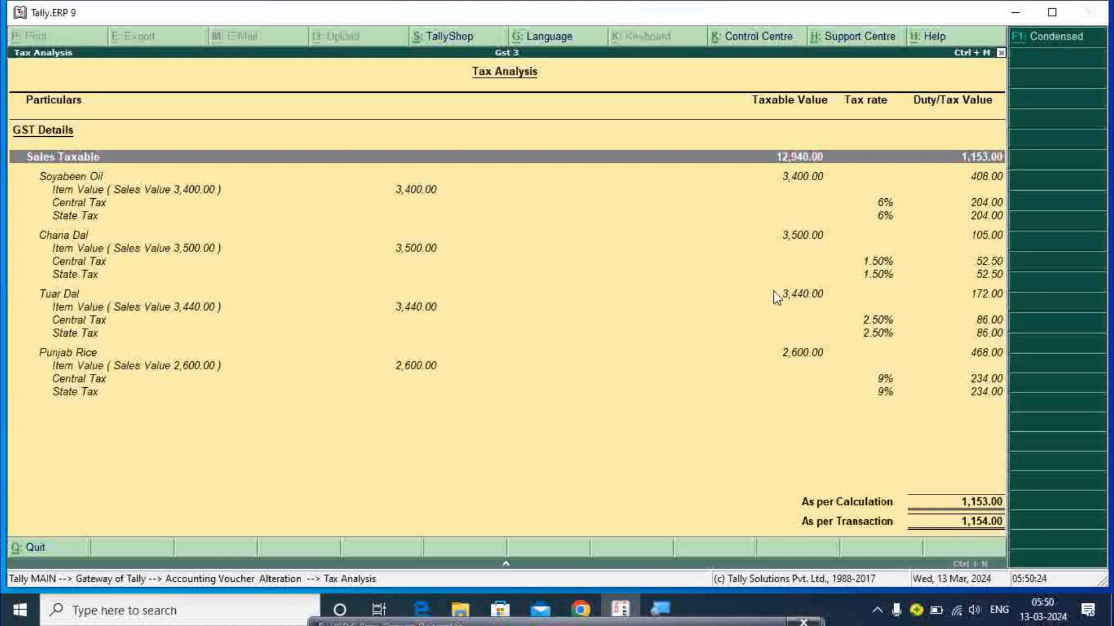
{"action": "left_click", "coordinate": [752, 292]}
{"action": "key", "text": "Escape"}
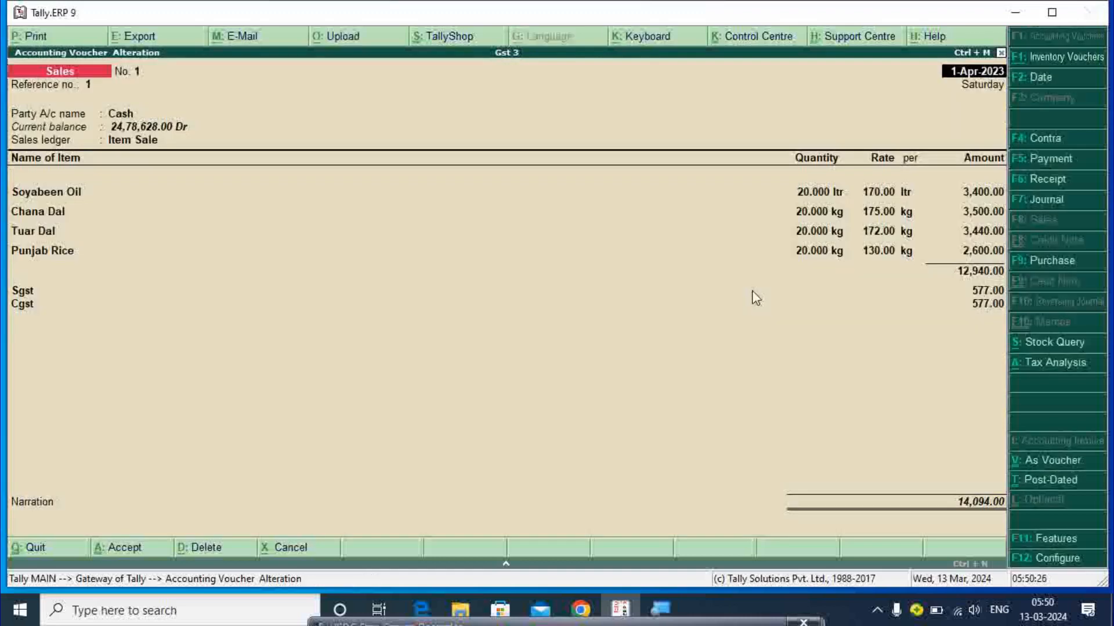
- Quit the reopened sales voucher and leave voucher entry for the Gateway of Tally
{"action": "key", "text": "Escape"}
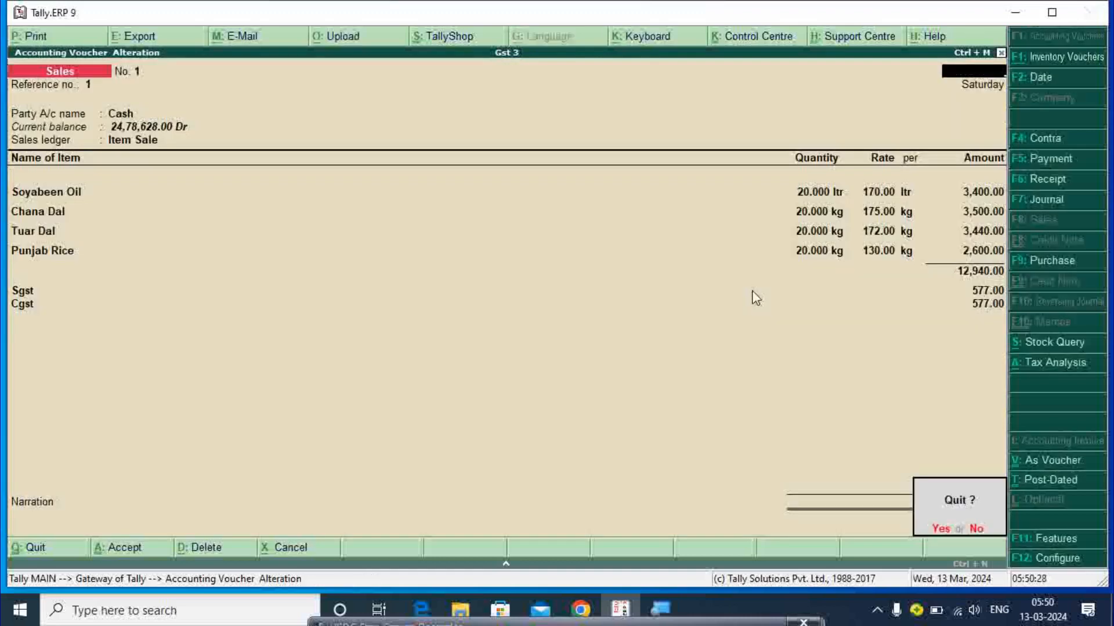
{"action": "key", "text": "y"}
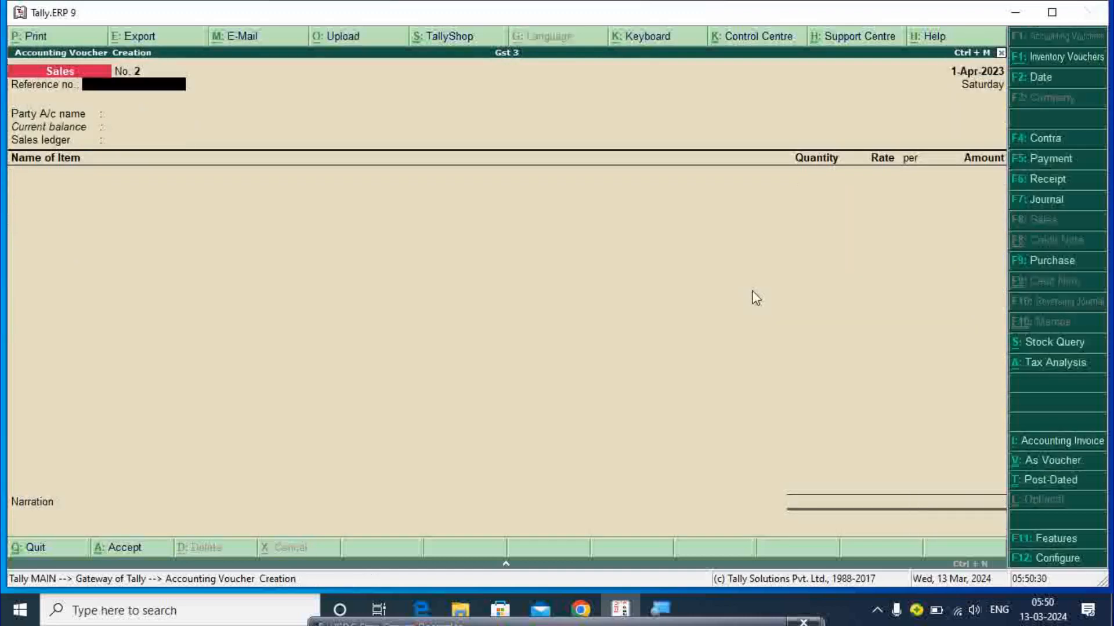
{"action": "key", "text": "Escape"}
{"action": "key", "text": "n"}
{"action": "key", "text": "Escape"}
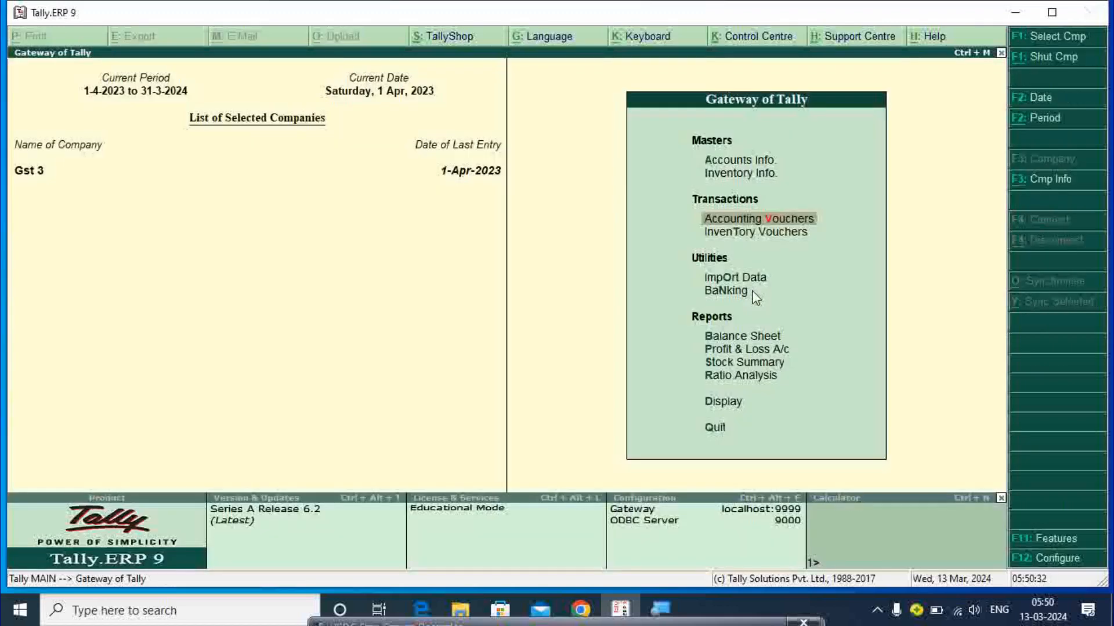